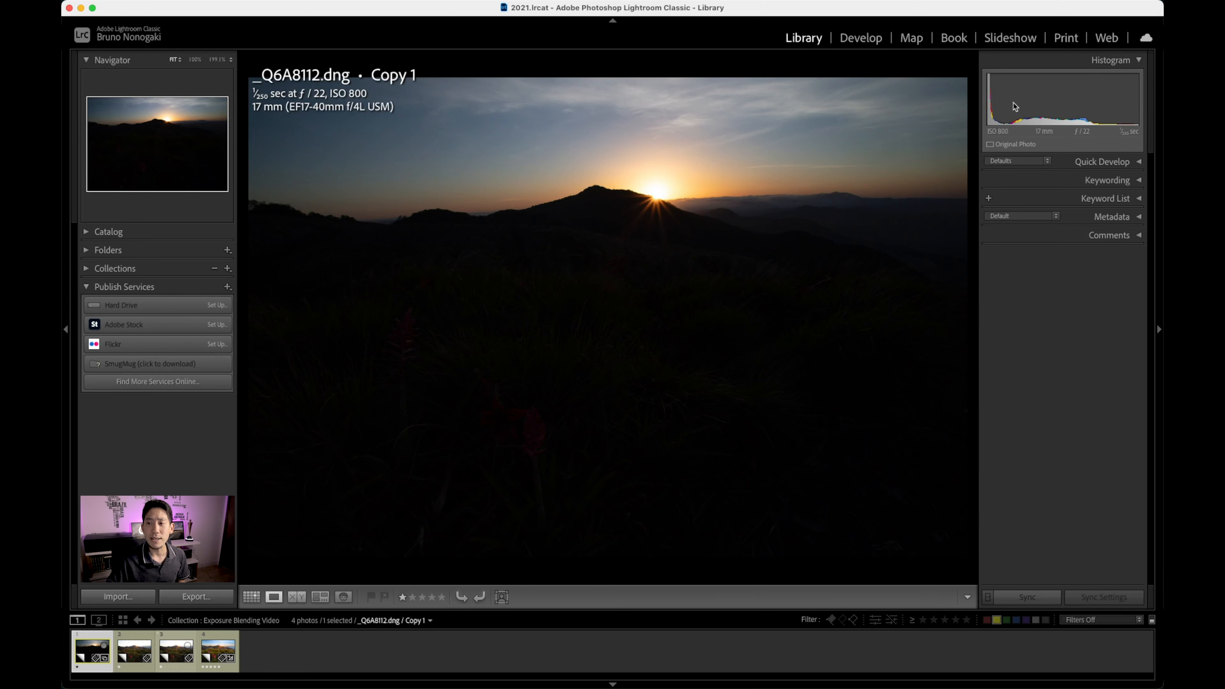
Bring _Q6A8112.dng into the Develop module and check its shadow and highlight clipping
{"action": "left_click", "coordinate": [873, 41]}
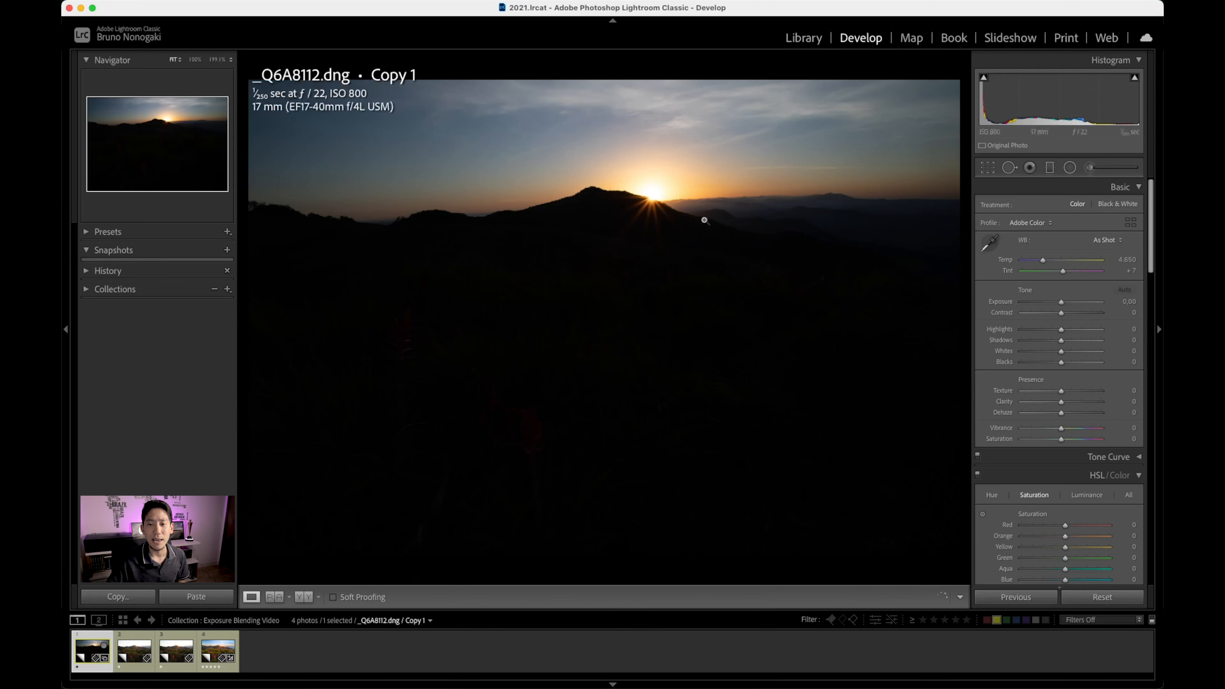
{"action": "left_click", "coordinate": [985, 82]}
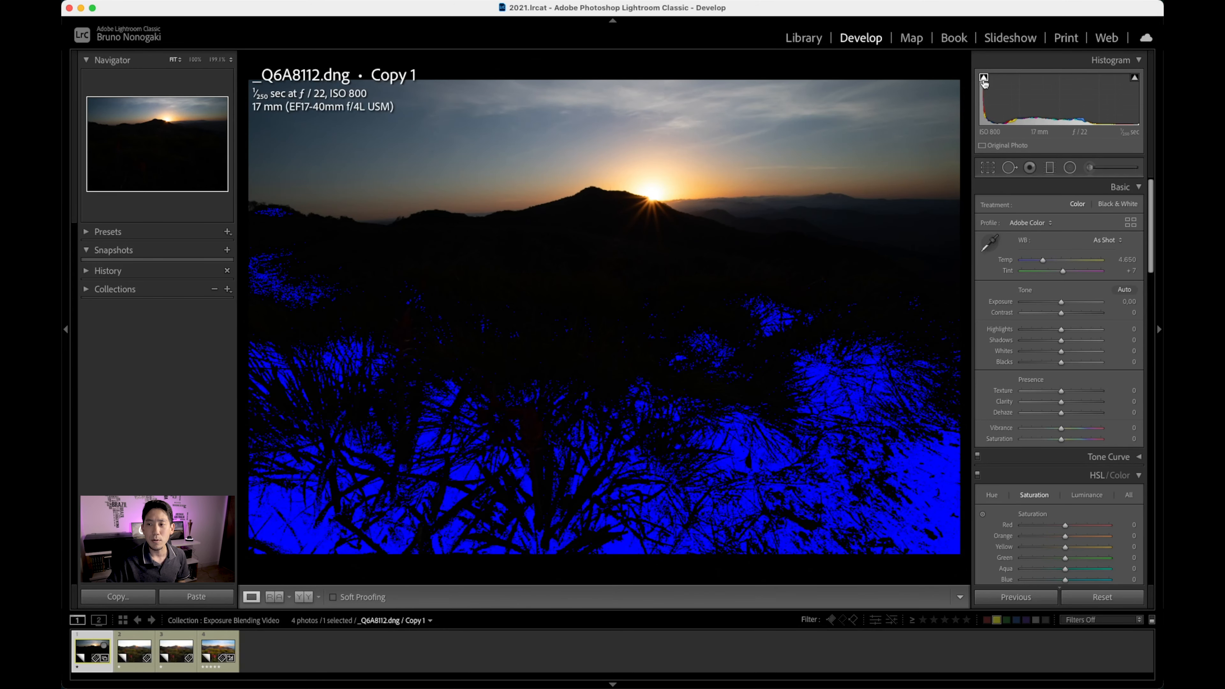
{"action": "left_click", "coordinate": [1134, 78]}
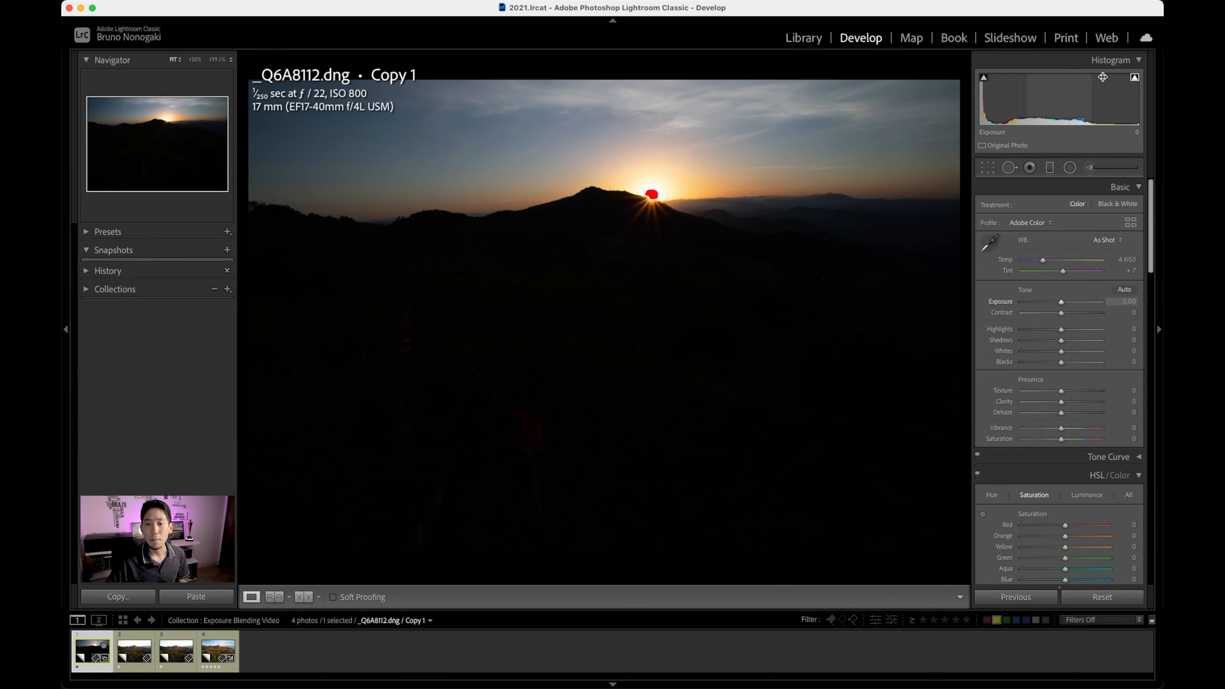
{"action": "left_click", "coordinate": [1135, 77]}
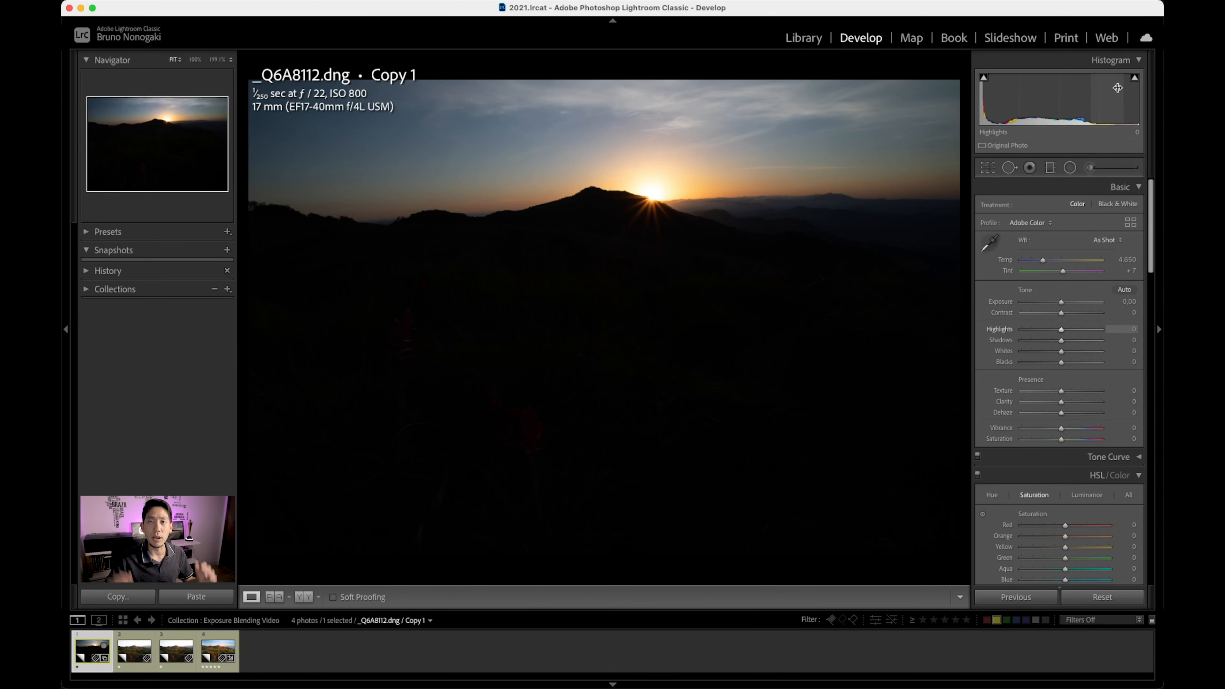
View the brighter exposures _Q6A8113.dng and _Q6A8114.dng and return to the dark _Q6A8112.dng
{"action": "left_click", "coordinate": [140, 653]}
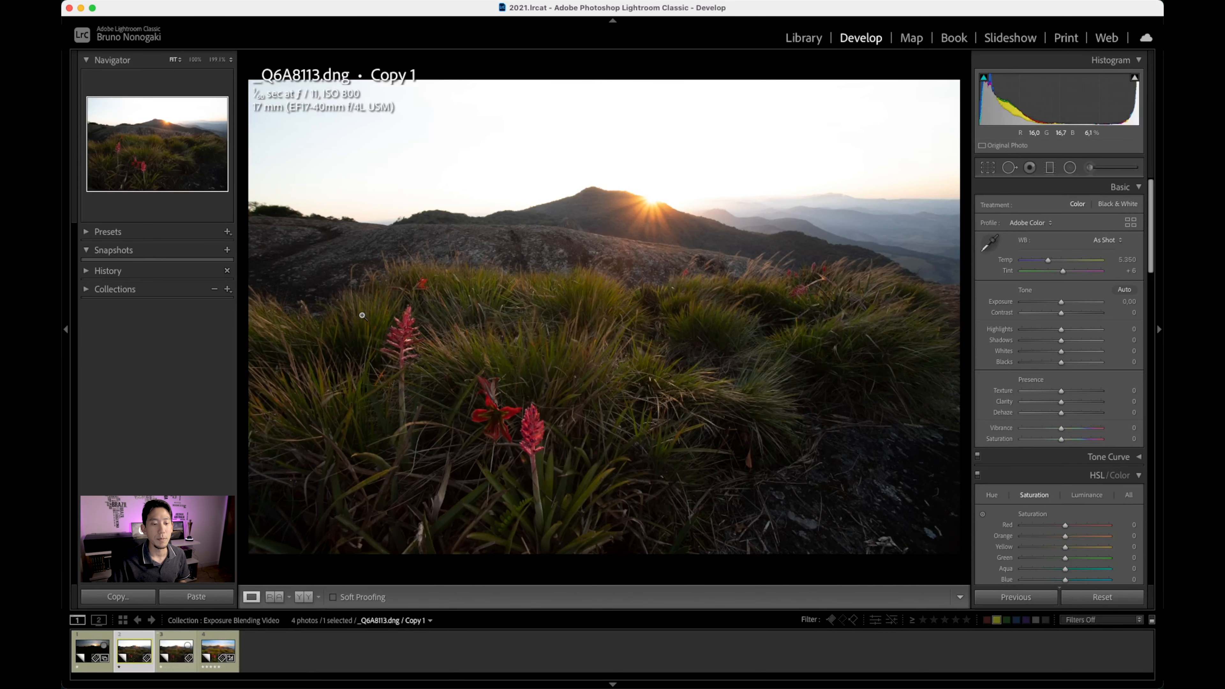
{"action": "left_click", "coordinate": [175, 660]}
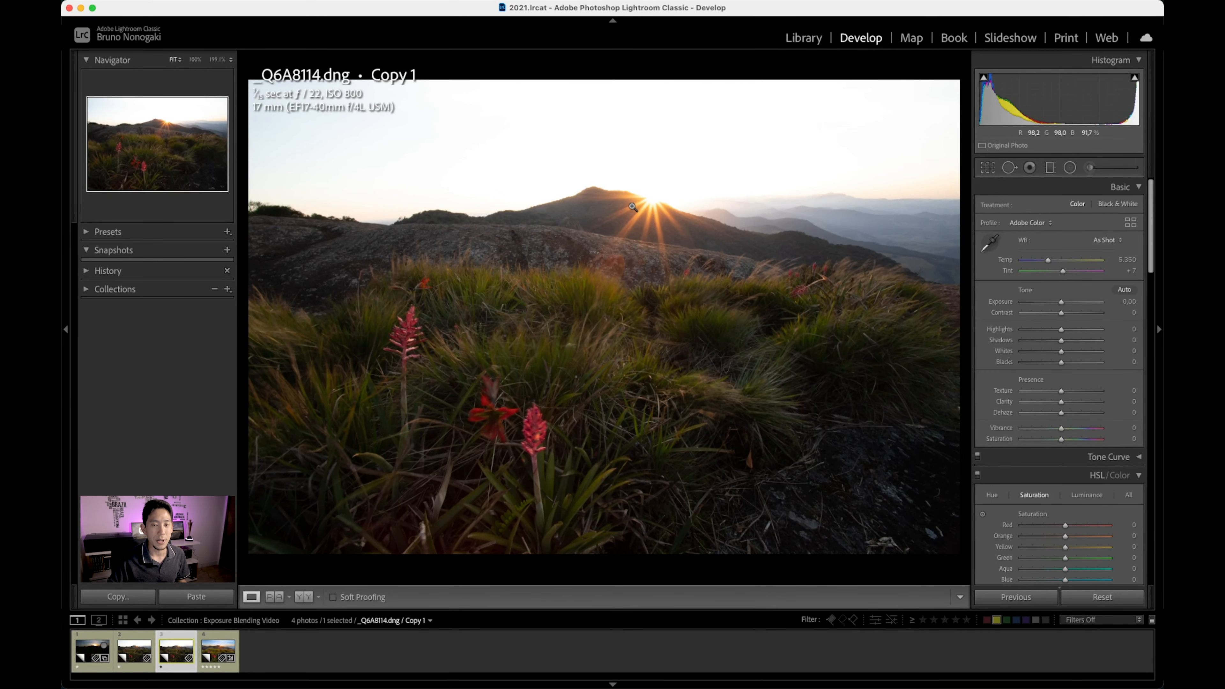
{"action": "left_click", "coordinate": [91, 652]}
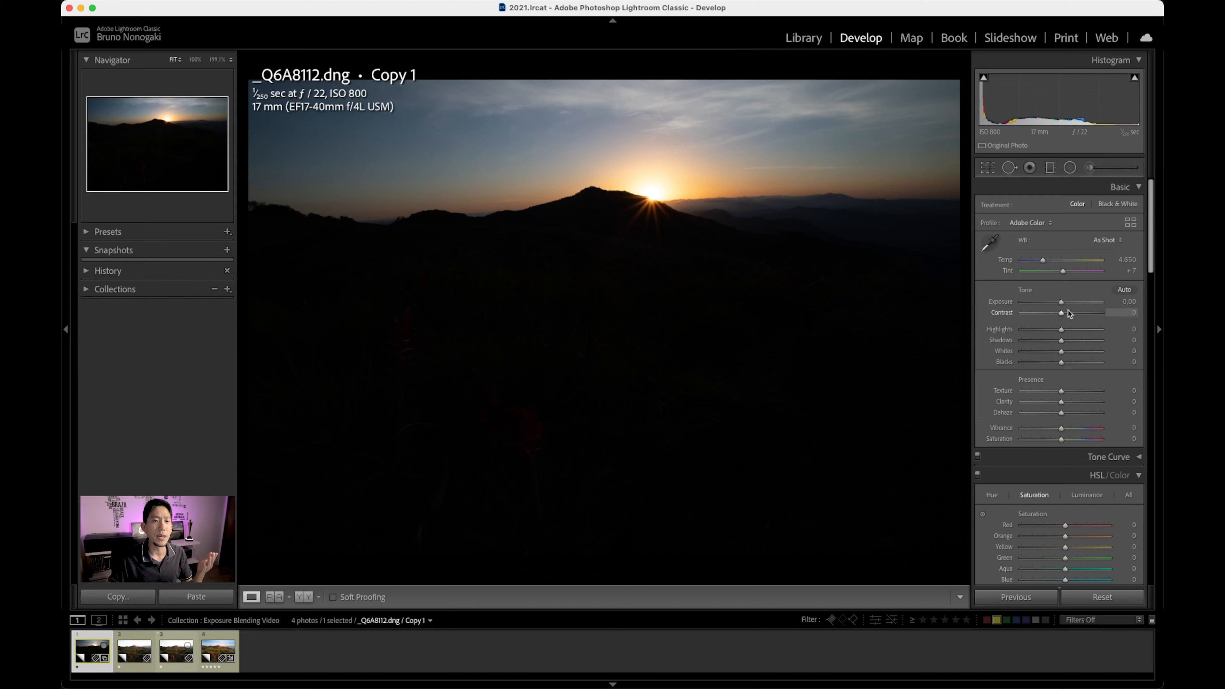
Raise the exposure of _Q6A8112.dng to +4.95, inspect the noise on the red flowers up close, and reduce the exposure to +4.50
{"action": "left_click_drag", "start_coordinate": [1061, 302], "coordinate": [1104, 305]}
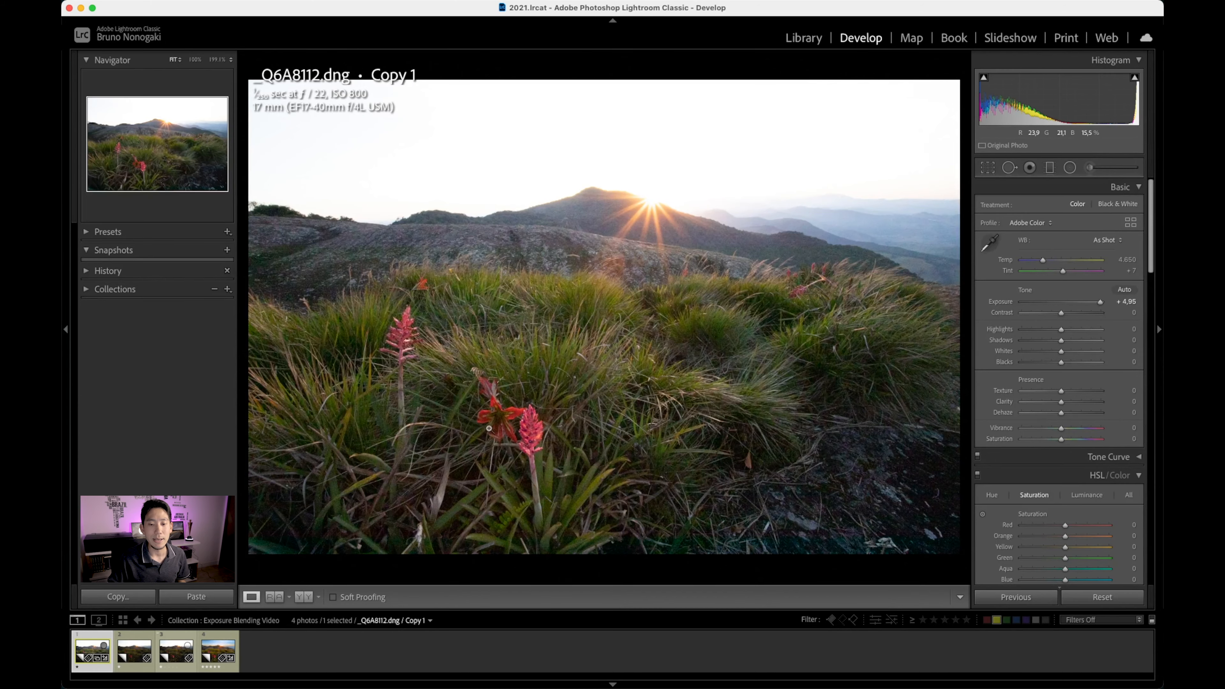
{"action": "left_click", "coordinate": [509, 423]}
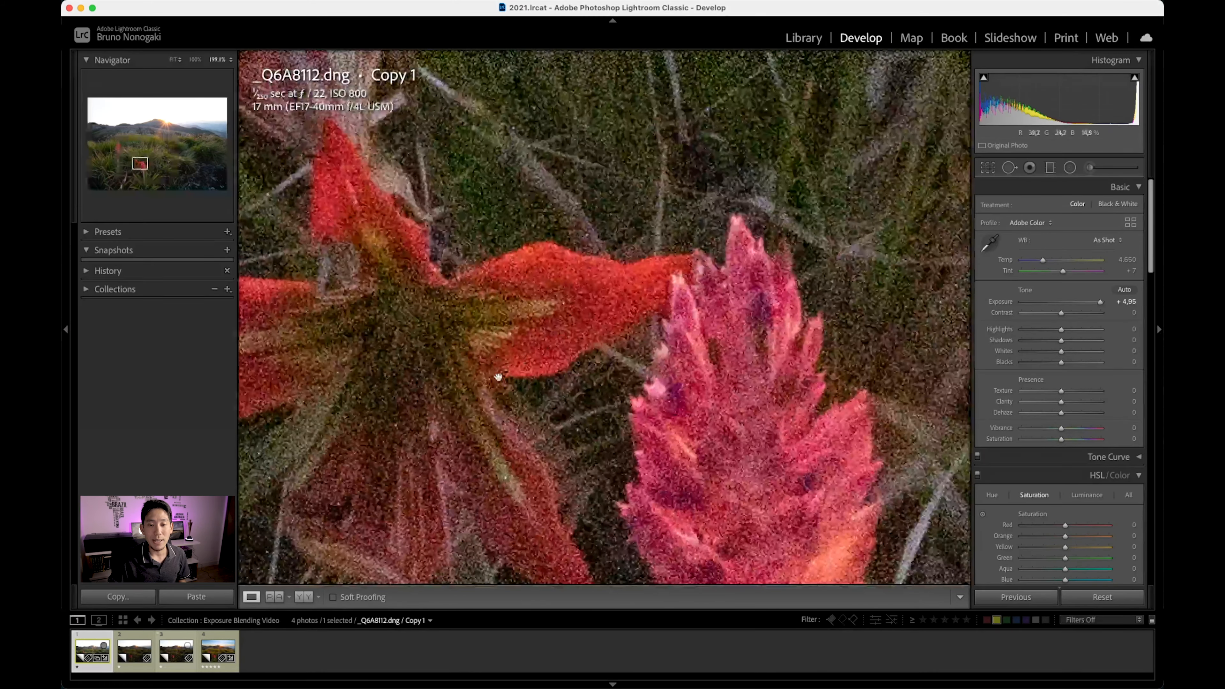
{"action": "left_click_drag", "start_coordinate": [485, 389], "coordinate": [551, 365]}
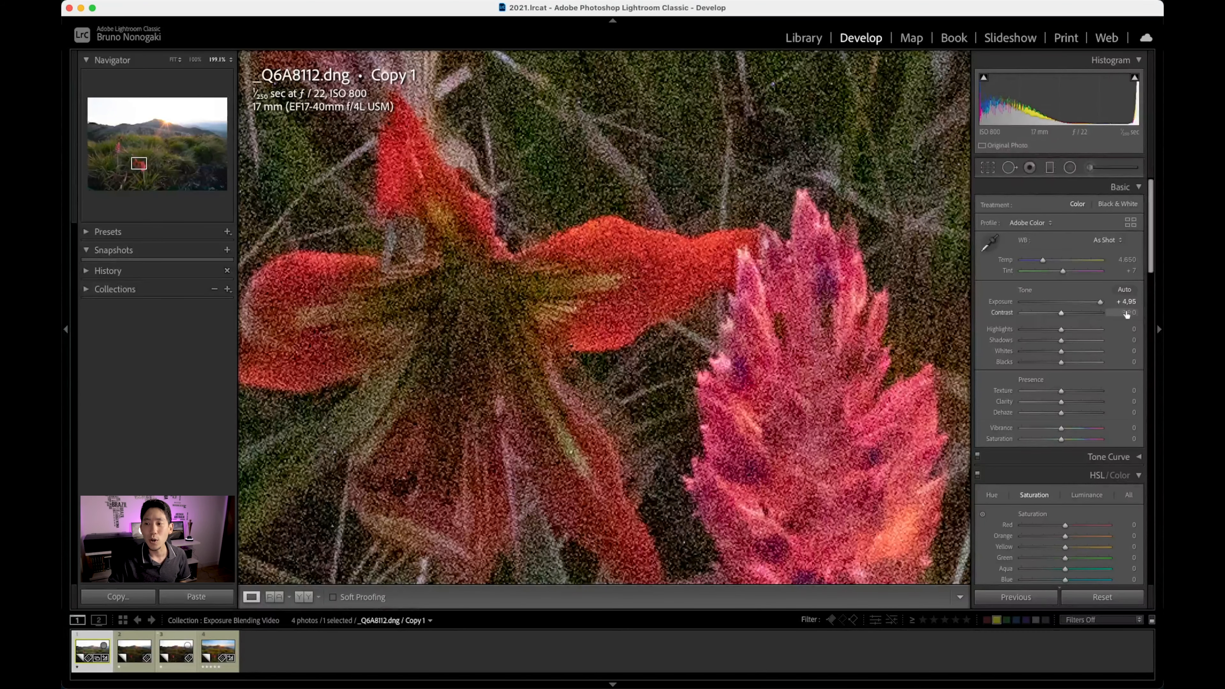
{"action": "left_click_drag", "start_coordinate": [1100, 302], "coordinate": [1098, 307]}
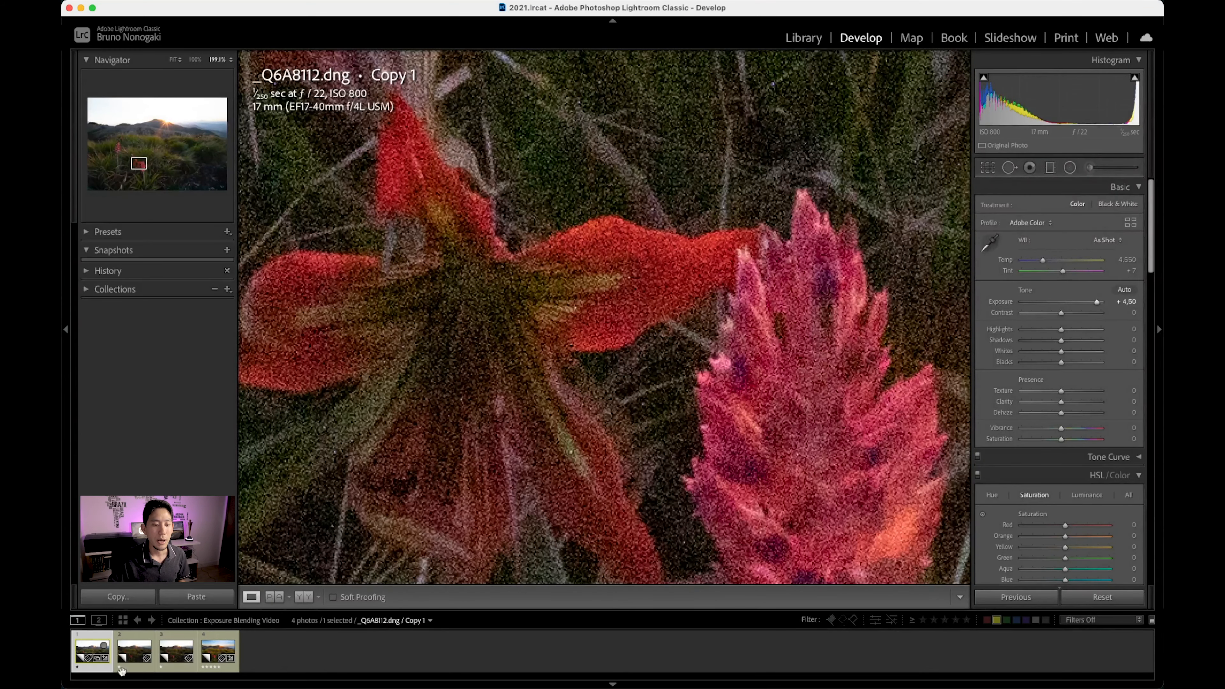
Inspect the red flowers in _Q6A8113.dng up close for noise and return to the full view
{"action": "left_click", "coordinate": [131, 665]}
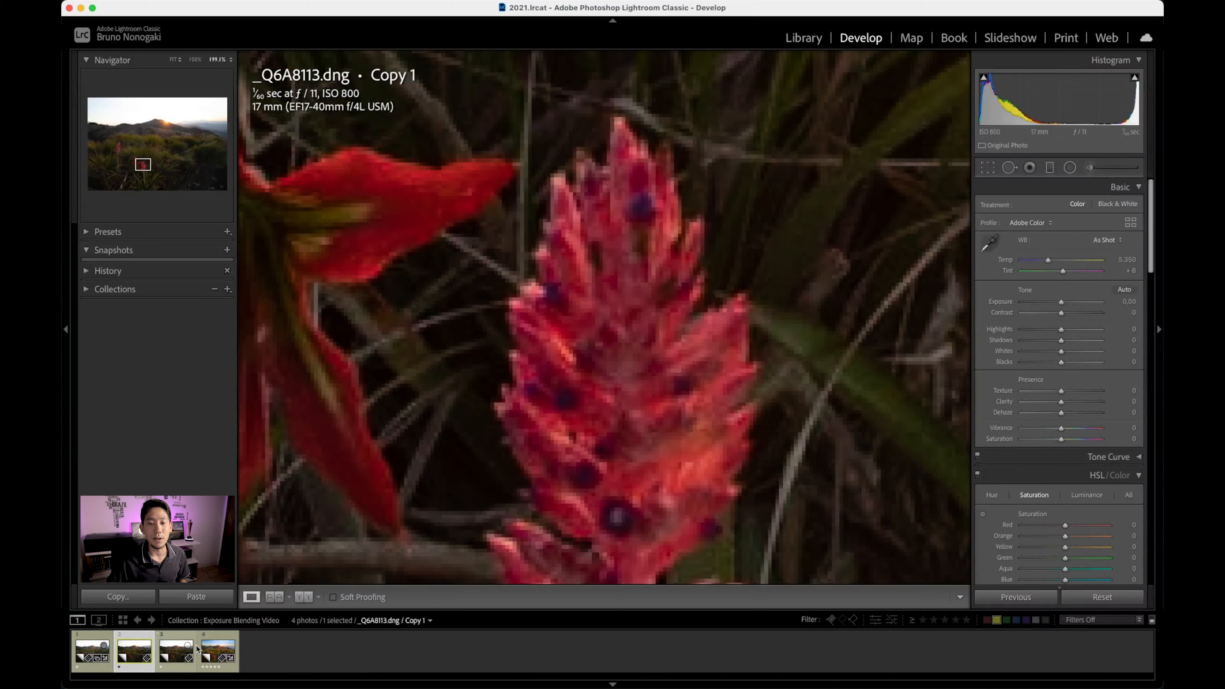
{"action": "left_click", "coordinate": [567, 496]}
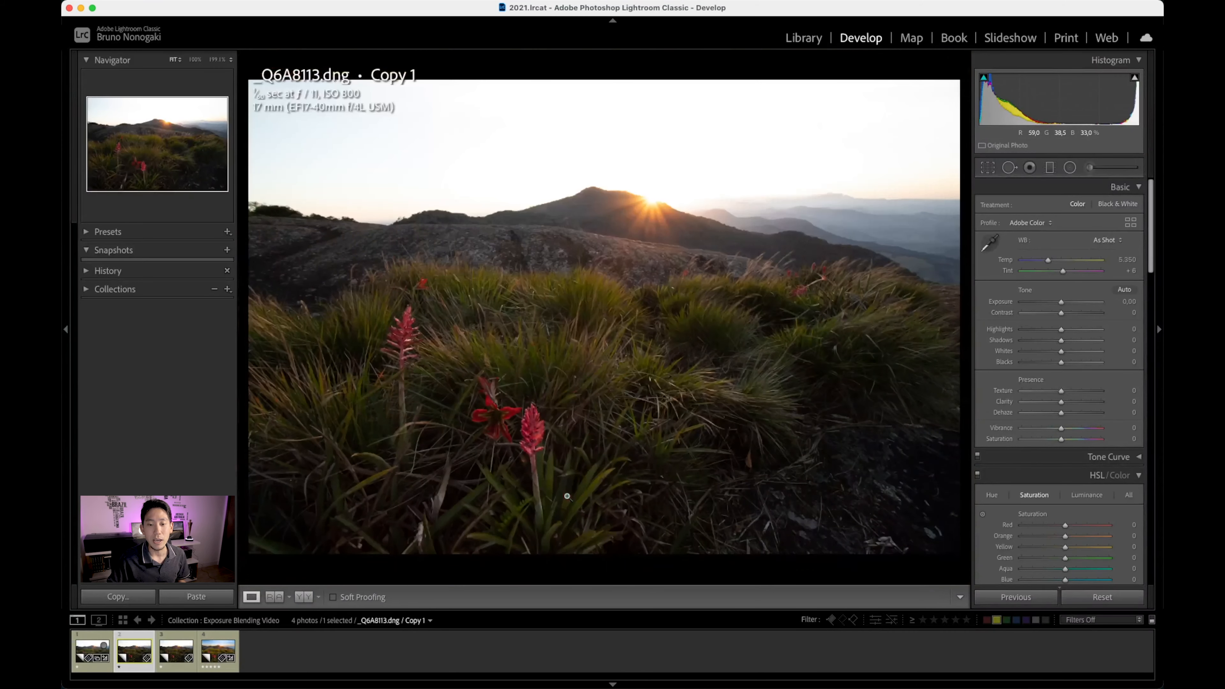
{"action": "left_click", "coordinate": [520, 430]}
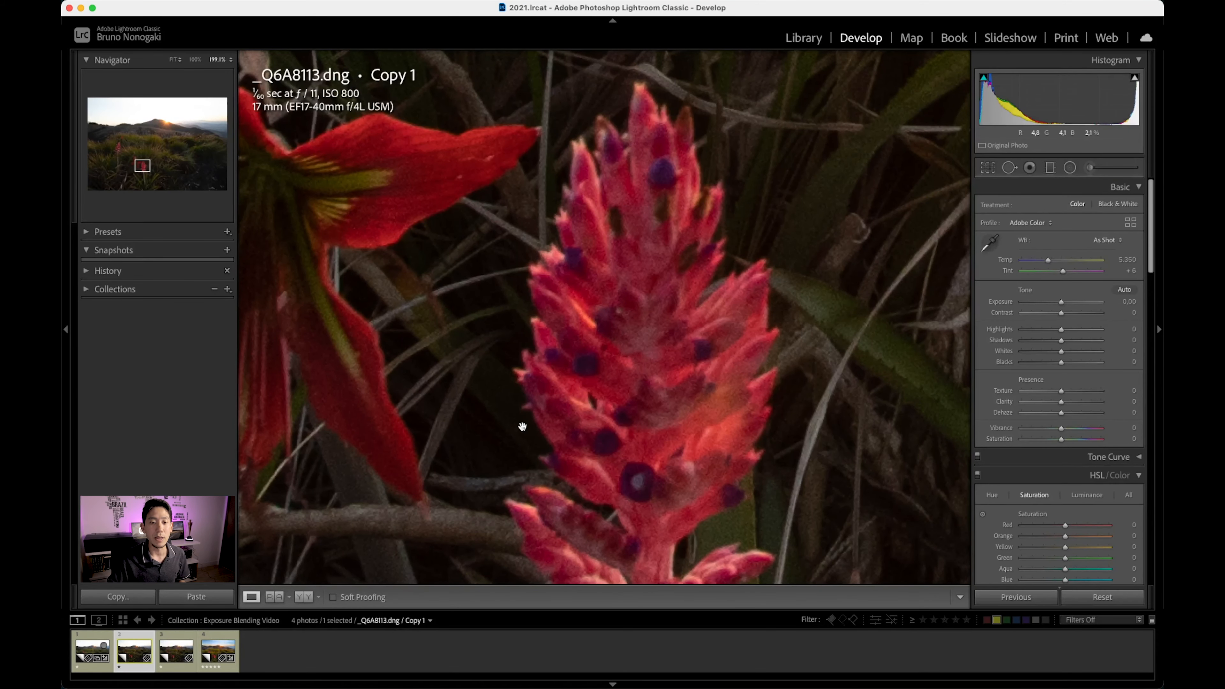
{"action": "left_click", "coordinate": [529, 368]}
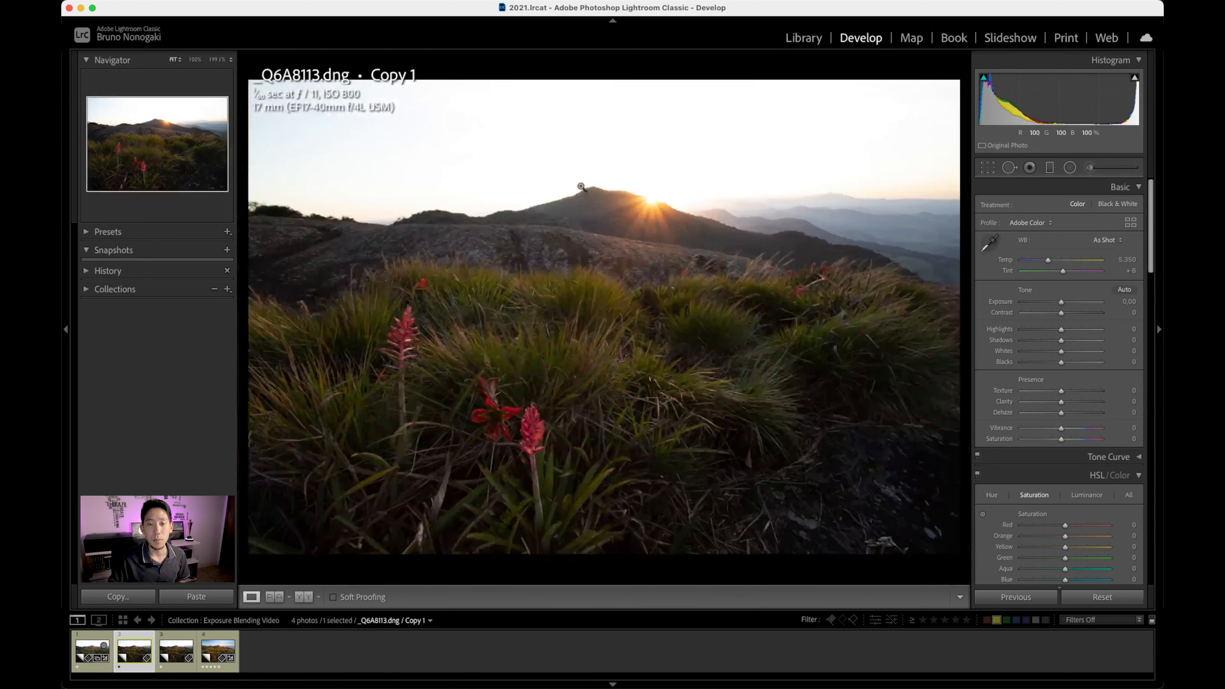
Try a darker exposure on _Q6A8113.dng and reset the develop settings of _Q6A8112.dng
{"action": "left_click_drag", "start_coordinate": [1061, 304], "coordinate": [1018, 311]}
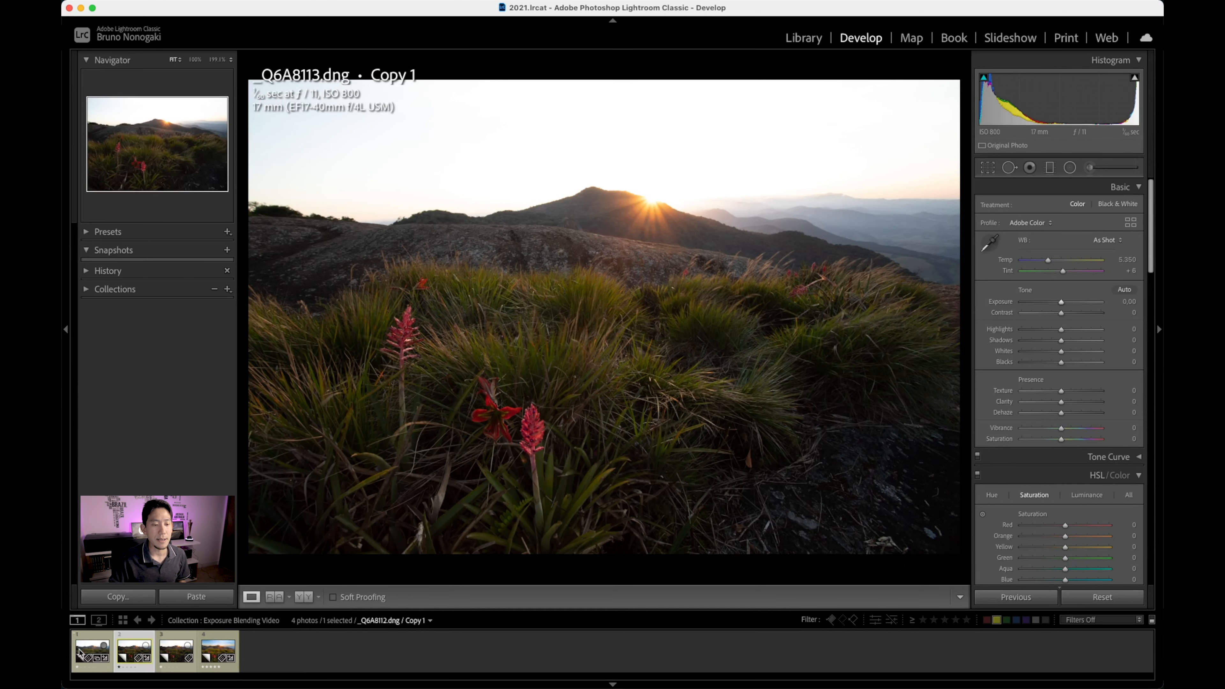
{"action": "left_click", "coordinate": [83, 657]}
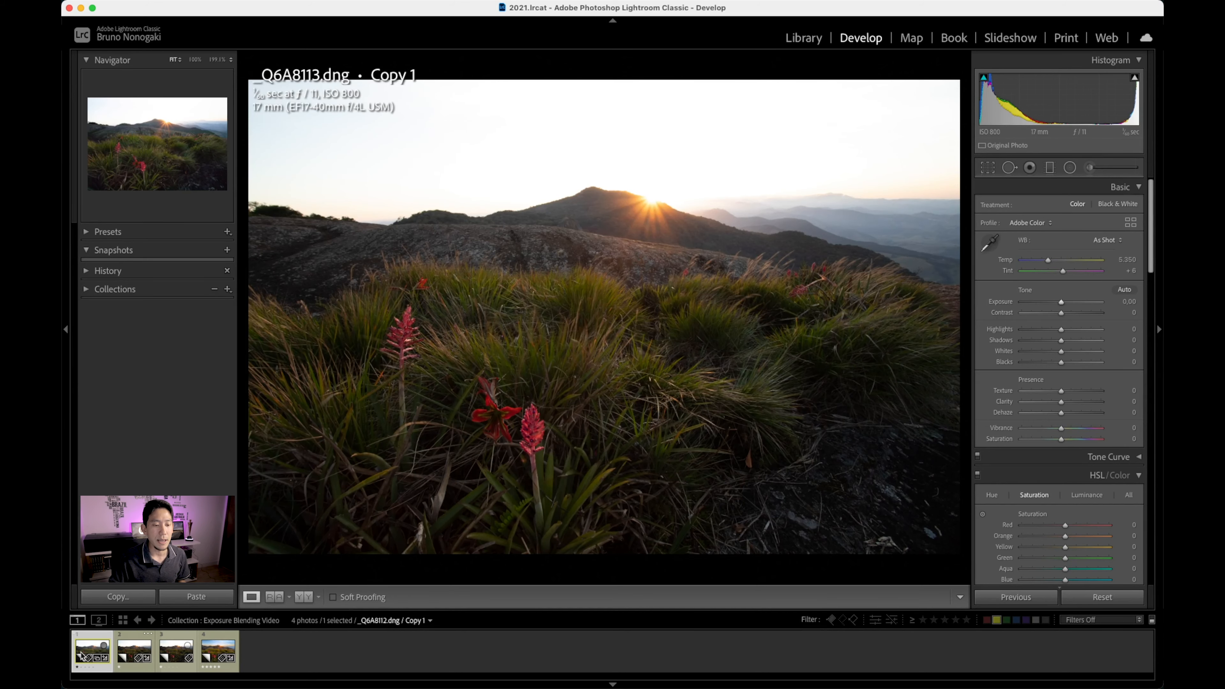
{"action": "left_click", "coordinate": [1088, 601]}
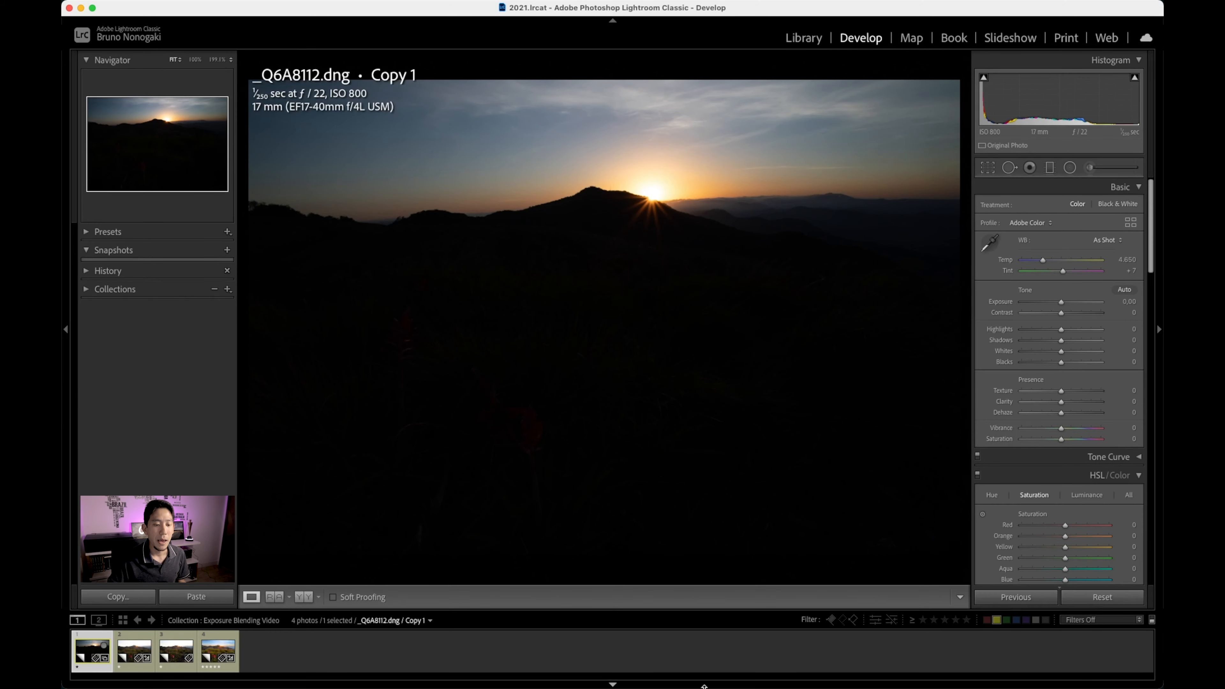
Compare the three bracketed exposures _Q6A8112.dng, _Q6A8113.dng and _Q6A8114.dng, ending in the Library loupe view
{"action": "left_click", "coordinate": [325, 665]}
{"action": "left_click", "coordinate": [82, 650]}
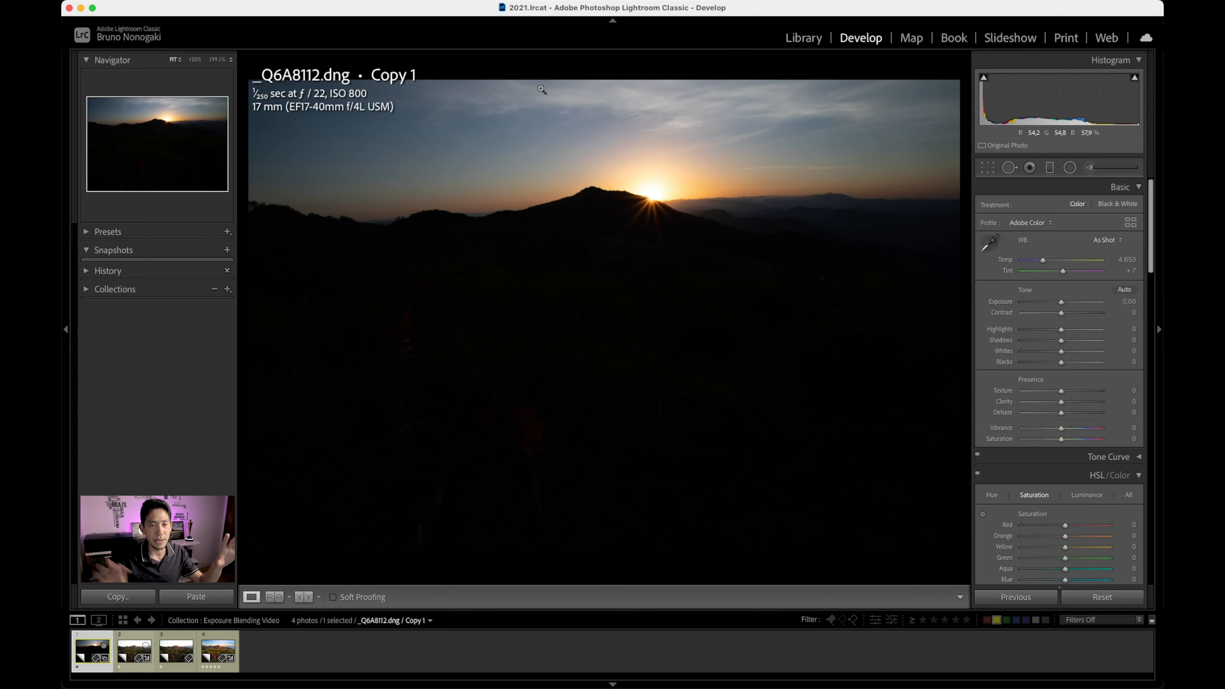
{"action": "left_click", "coordinate": [134, 658]}
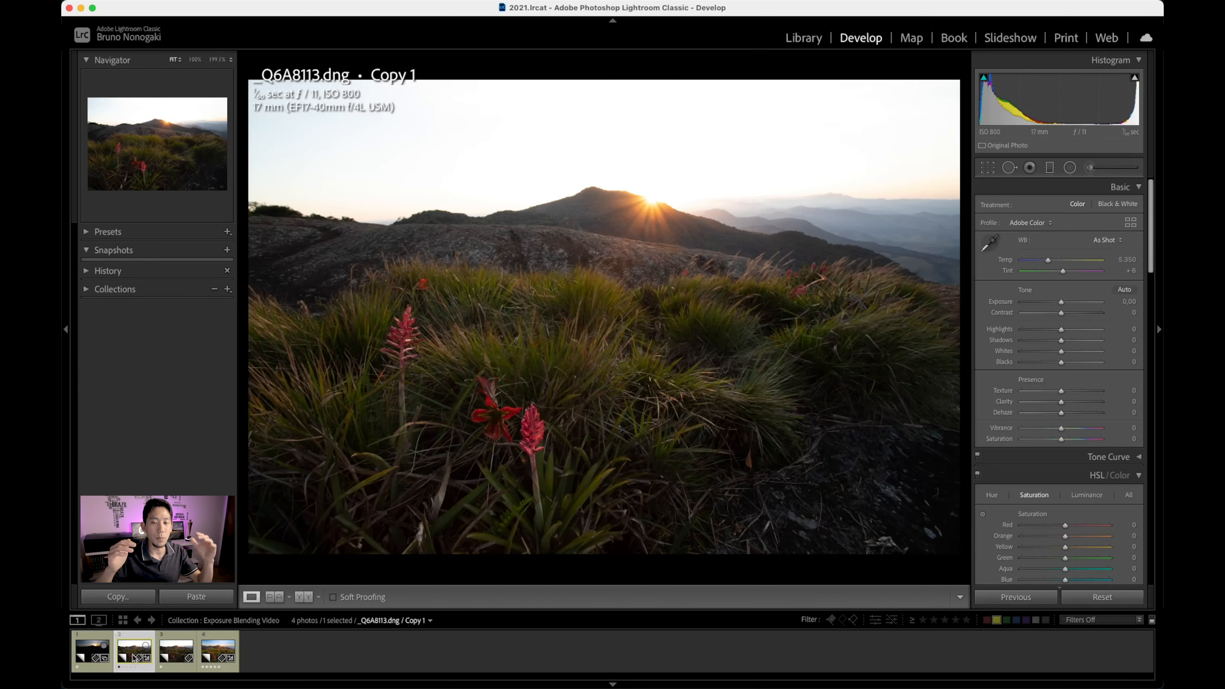
{"action": "left_click", "coordinate": [176, 662]}
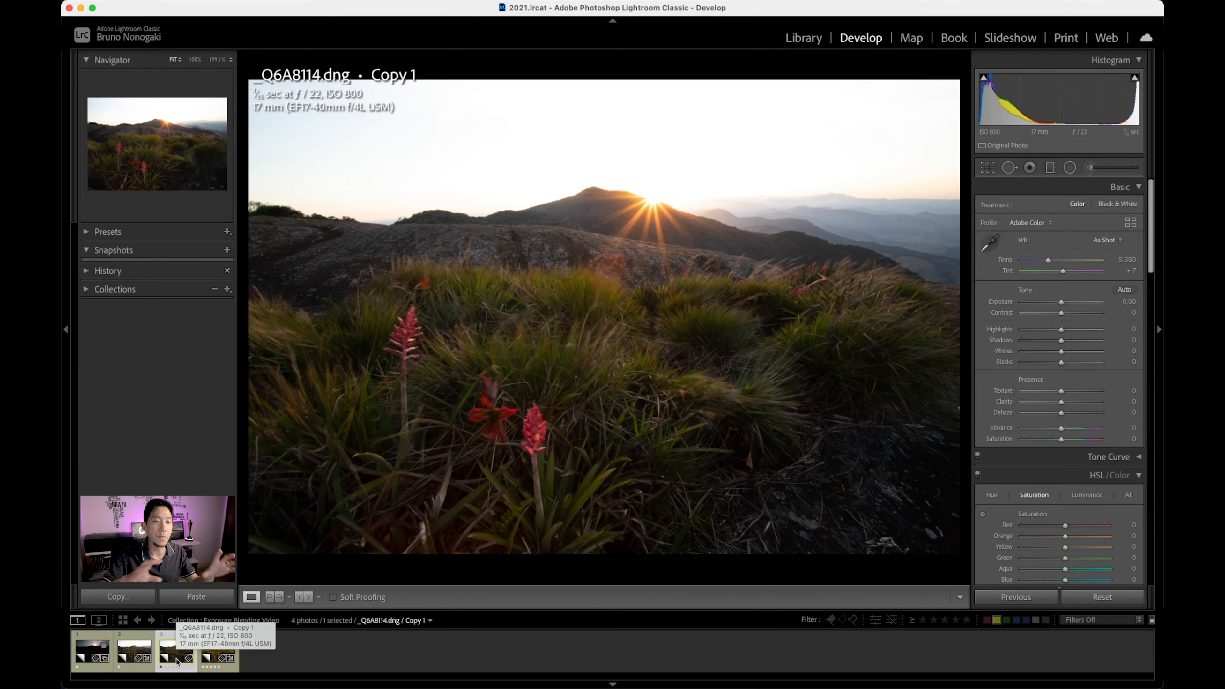
{"action": "left_click", "coordinate": [137, 660]}
{"action": "key", "text": "e"}
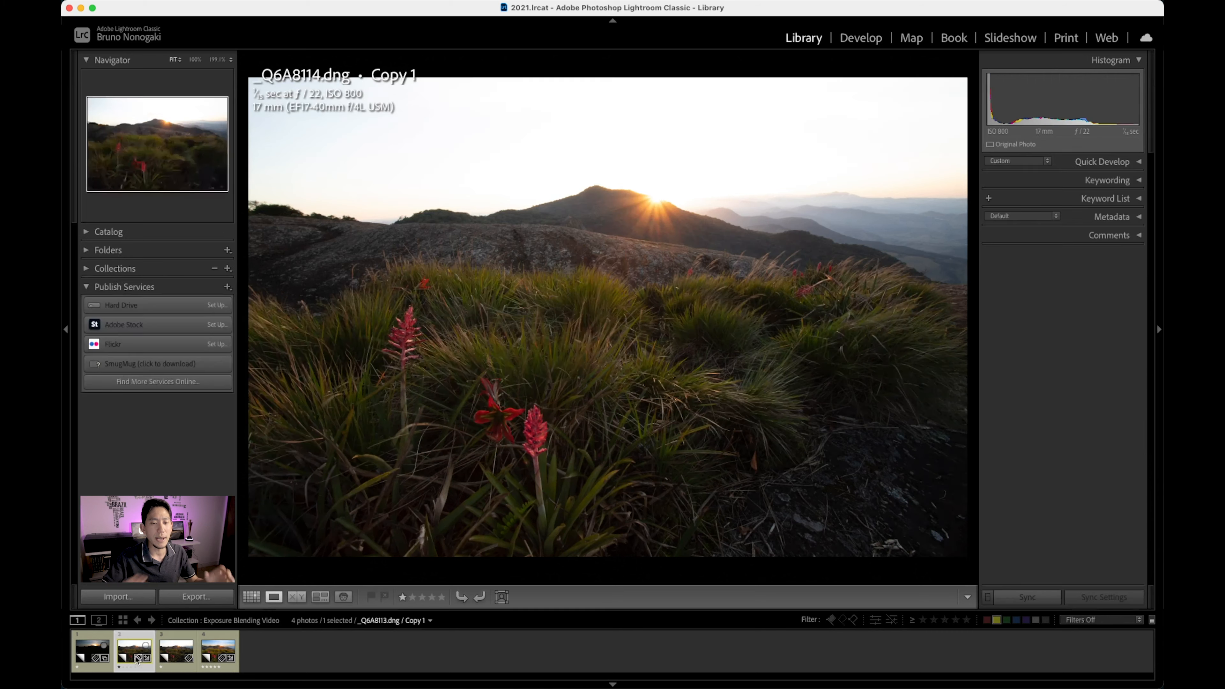
Add a graduated filter across the sky of _Q6A8112.dng with temperature -12, dehaze -12, clarity about -8 and slightly raised exposure
{"action": "left_click", "coordinate": [91, 649]}
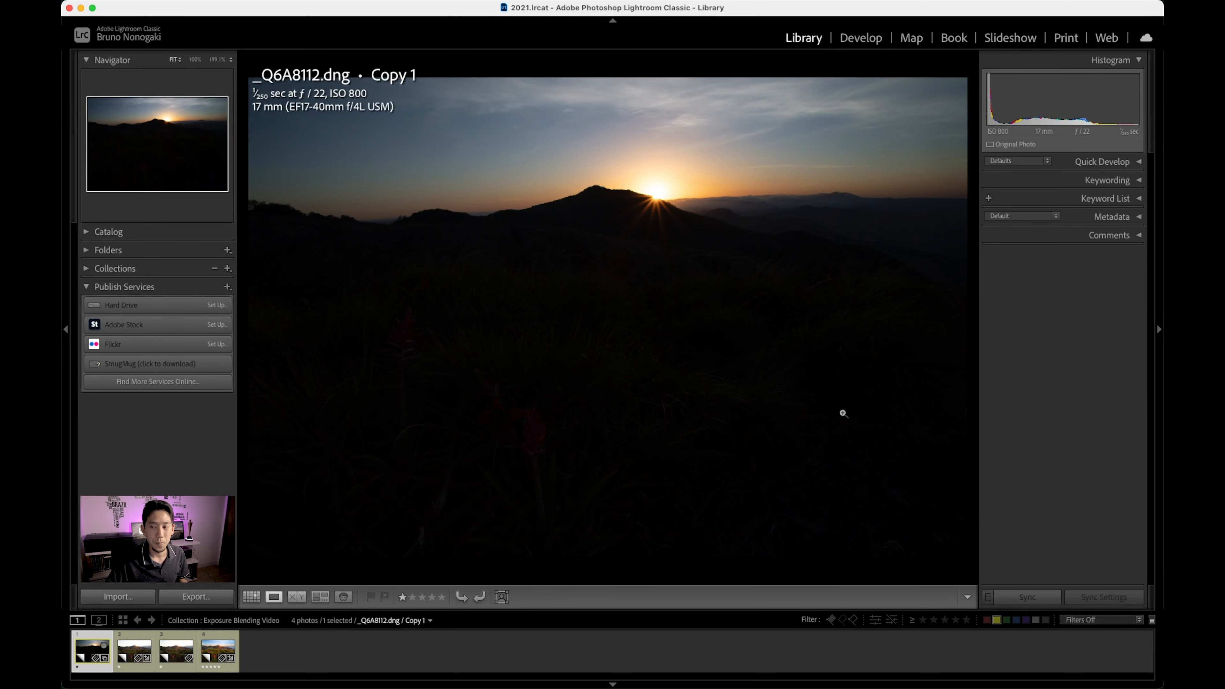
{"action": "key", "text": "m"}
{"action": "left_click_drag", "start_coordinate": [1063, 345], "coordinate": [1059, 346]}
{"action": "left_click_drag", "start_coordinate": [1062, 219], "coordinate": [1057, 219]}
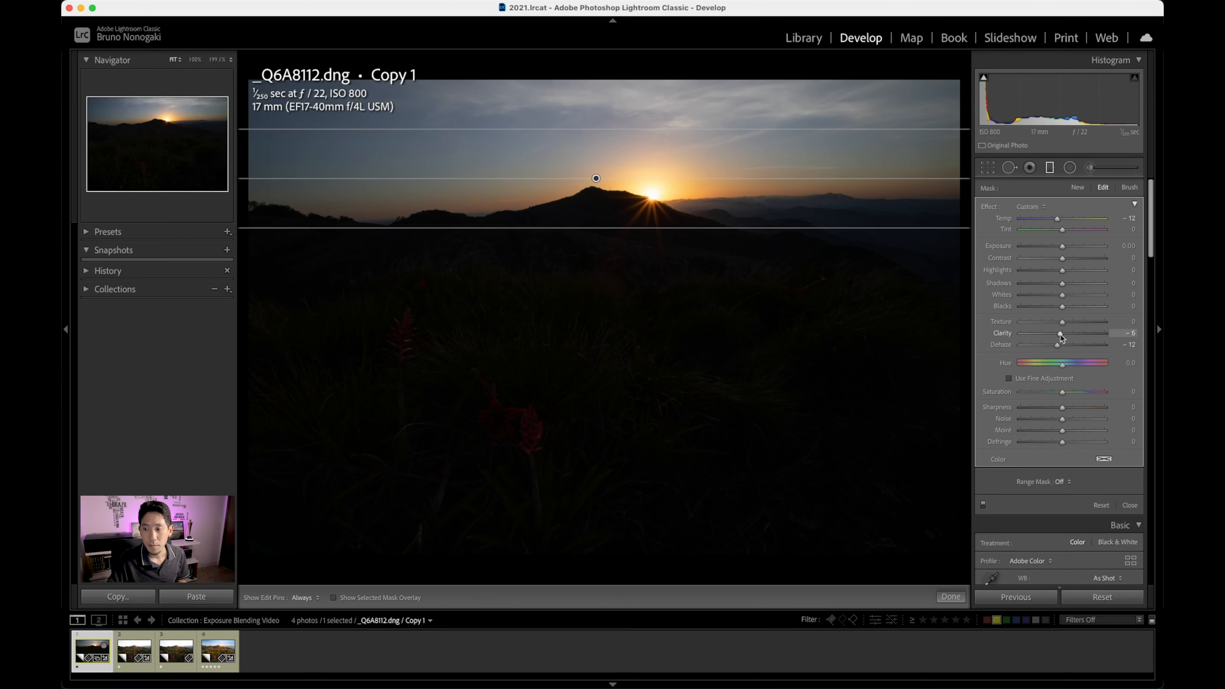
{"action": "left_click_drag", "start_coordinate": [1062, 334], "coordinate": [1060, 334]}
{"action": "left_click_drag", "start_coordinate": [1062, 246], "coordinate": [1065, 247]}
Add an inverted radial filter around the sun with temperature 13, clarity -7 and dehaze -28
{"action": "key", "text": "shift+m"}
{"action": "left_click_drag", "start_coordinate": [665, 194], "coordinate": [870, 248]}
{"action": "left_click", "coordinate": [1021, 488]}
{"action": "left_click_drag", "start_coordinate": [1062, 334], "coordinate": [1056, 334]}
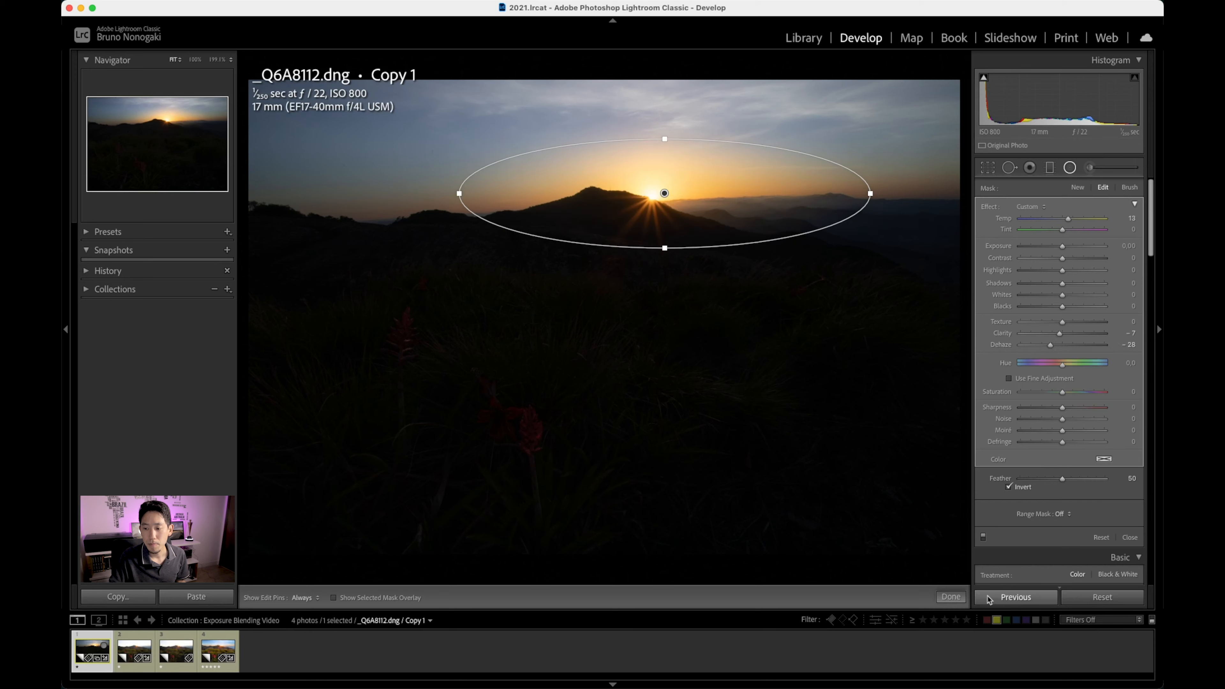
{"action": "left_click", "coordinate": [951, 597]}
Set highlights to -22 and shadows to +39, and adjust saturation to orange +18, yellow +13 and blue -16
{"action": "scroll", "coordinate": [1061, 531], "scroll_direction": "down", "scroll_amount": 20}
{"action": "left_click_drag", "start_coordinate": [1061, 574], "coordinate": [1076, 574]}
{"action": "scroll", "coordinate": [1061, 434], "scroll_direction": "up", "scroll_amount": 15}
{"action": "left_click", "coordinate": [1027, 310]}
{"action": "scroll", "coordinate": [1028, 314], "scroll_direction": "up", "scroll_amount": 5}
{"action": "left_click_drag", "start_coordinate": [1022, 272], "coordinate": [1093, 276]}
{"action": "scroll", "coordinate": [1076, 338], "scroll_direction": "up", "scroll_amount": 15}
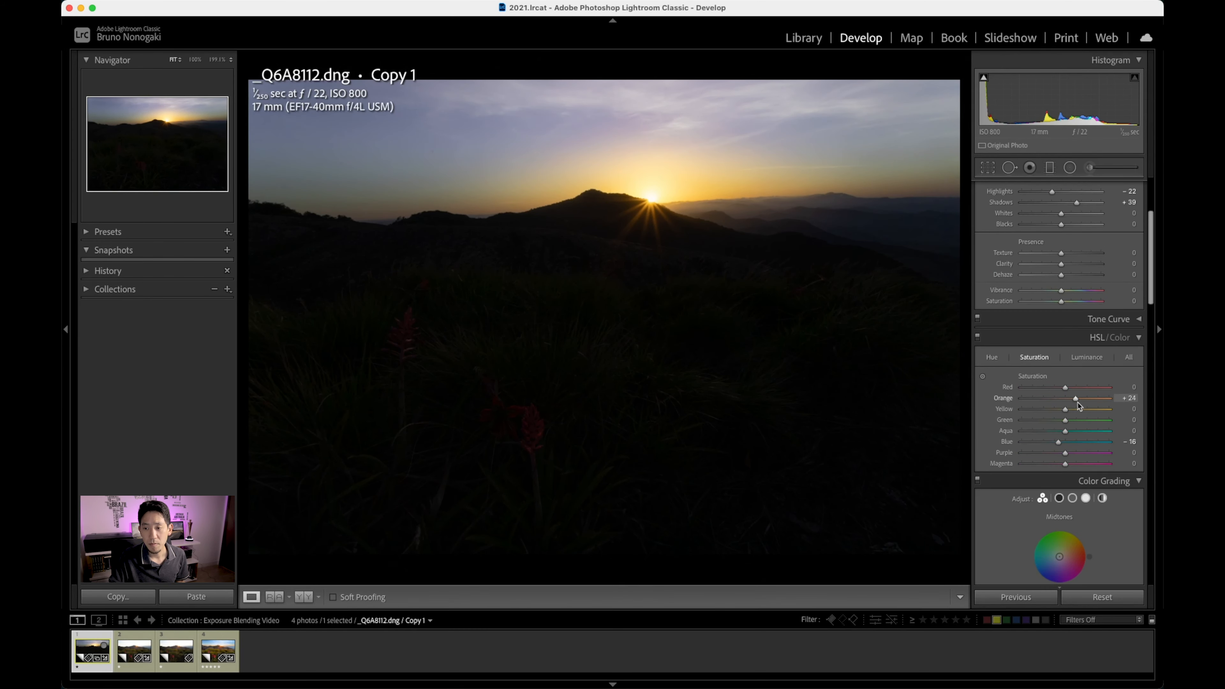
Refine the sky's graduated filter with temperature -24, exposure about 0.40, highlights 7 and shadows 14
{"action": "key", "text": "m"}
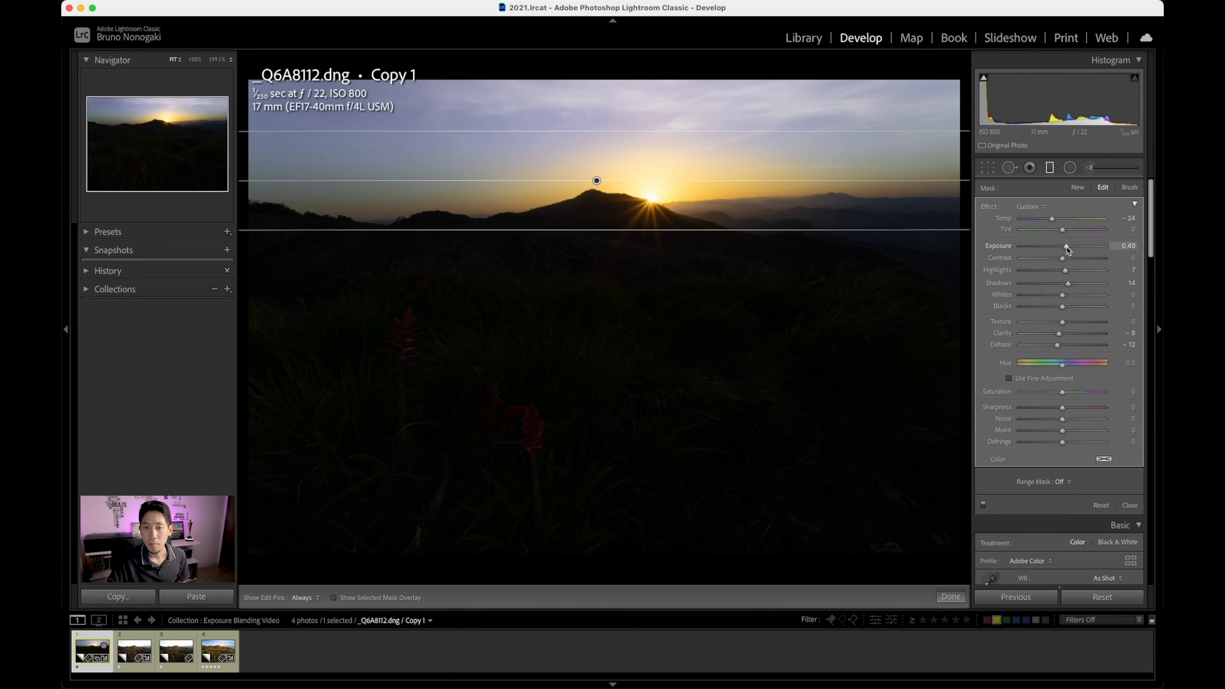
{"action": "left_click_drag", "start_coordinate": [1067, 247], "coordinate": [1068, 247]}
Add a radial filter with a slightly cooler temperature over the sky left of the sun, and duplicate it on the right side
{"action": "left_click", "coordinate": [1070, 168]}
{"action": "left_click_drag", "start_coordinate": [341, 149], "coordinate": [549, 279]}
{"action": "left_click_drag", "start_coordinate": [1062, 247], "coordinate": [1060, 219]}
{"action": "left_click_drag", "start_coordinate": [340, 149], "coordinate": [1039, 152]}
Add a radial filter with reduced clarity and dehaze and raised exposure over the hills right of the sun, and duplicate it on the left hills
{"action": "left_click", "coordinate": [1077, 187]}
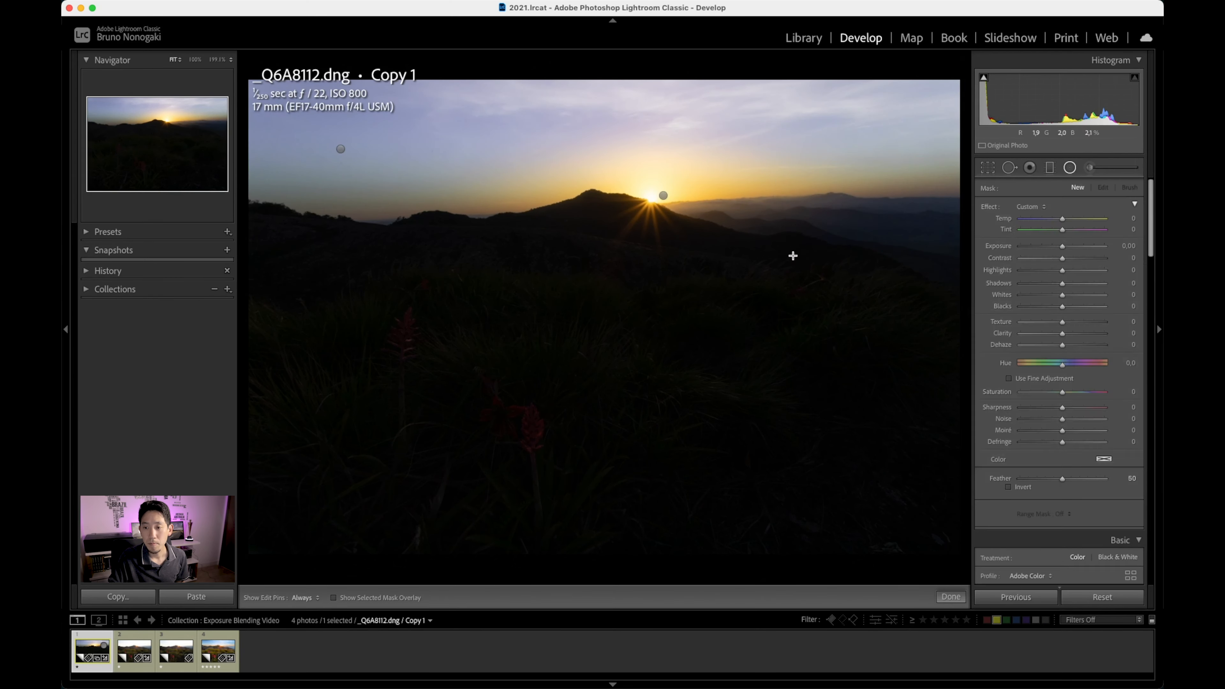
{"action": "left_click_drag", "start_coordinate": [781, 225], "coordinate": [1012, 277]}
{"action": "left_click_drag", "start_coordinate": [1062, 333], "coordinate": [1055, 345]}
{"action": "left_click_drag", "start_coordinate": [1062, 247], "coordinate": [1067, 246]}
{"action": "left_click_drag", "start_coordinate": [781, 226], "coordinate": [427, 221]}
{"action": "key", "text": "shift+m"}
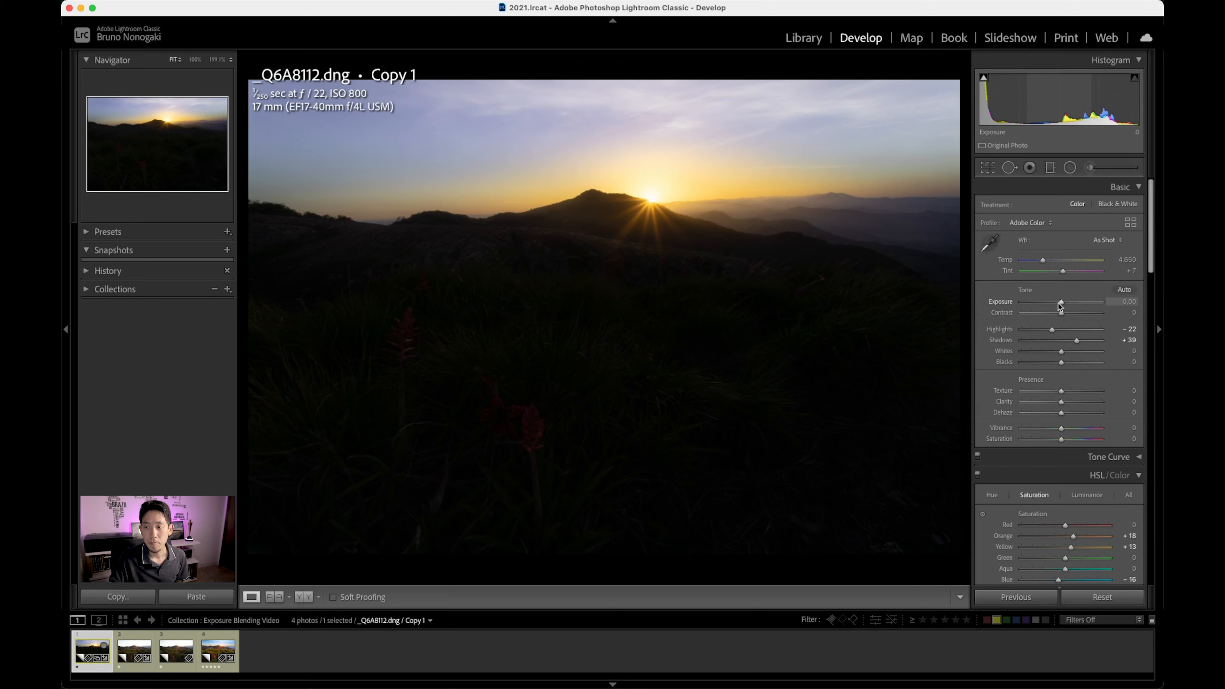
In _Q6A8113.dng, set highlights to -69, shadows to +18, whites to +15 and blacks to -20
{"action": "key", "text": "Right"}
{"action": "left_click_drag", "start_coordinate": [1061, 329], "coordinate": [1034, 330]}
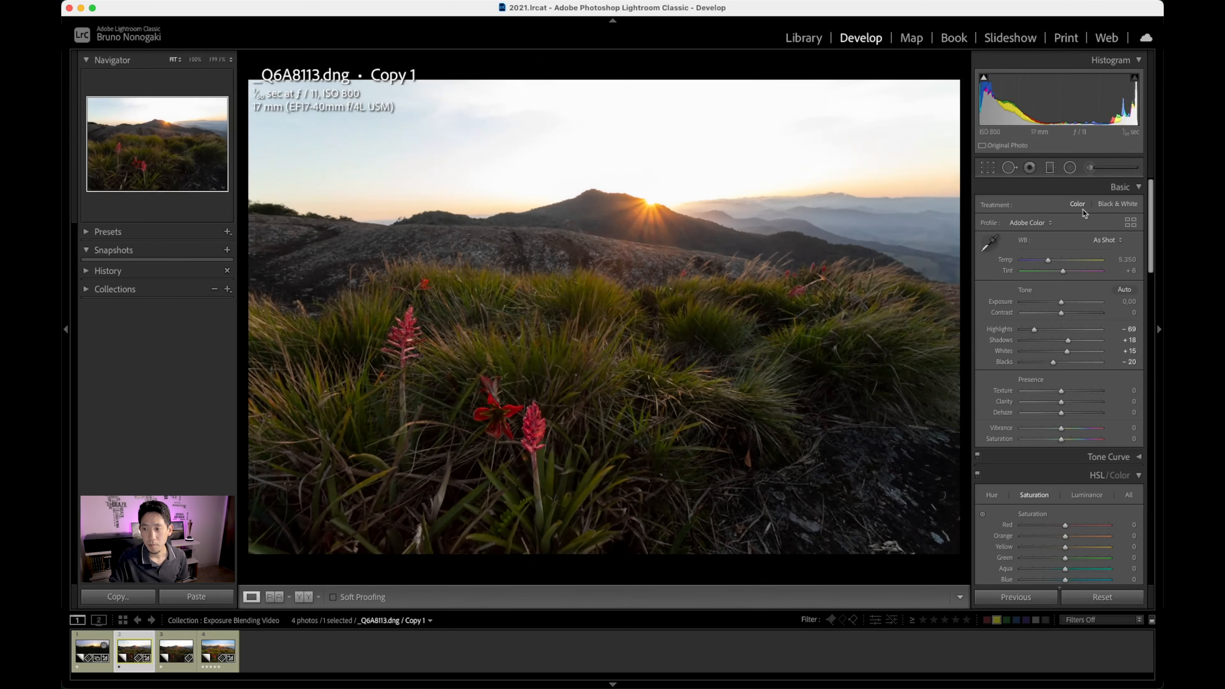
Add an inverted radial filter over the grass with temperature 16, exposure about 0.68, raised clarity and a luminance range mask of 64/100
{"action": "left_click", "coordinate": [1070, 167]}
{"action": "mouse_move", "coordinate": [570, 376]}
{"action": "left_mouse_down"}
{"action": "mouse_move", "coordinate": [982, 516]}
{"action": "mouse_move", "coordinate": [583, 380]}
{"action": "left_mouse_up"}
{"action": "left_click", "coordinate": [1063, 514]}
{"action": "left_click", "coordinate": [1080, 535]}
{"action": "left_click", "coordinate": [1012, 530]}
{"action": "left_click_drag", "start_coordinate": [1021, 544], "coordinate": [1075, 545]}
{"action": "left_click", "coordinate": [1012, 530]}
{"action": "left_click_drag", "start_coordinate": [1062, 246], "coordinate": [1071, 247]}
{"action": "left_click_drag", "start_coordinate": [1062, 333], "coordinate": [1071, 334]}
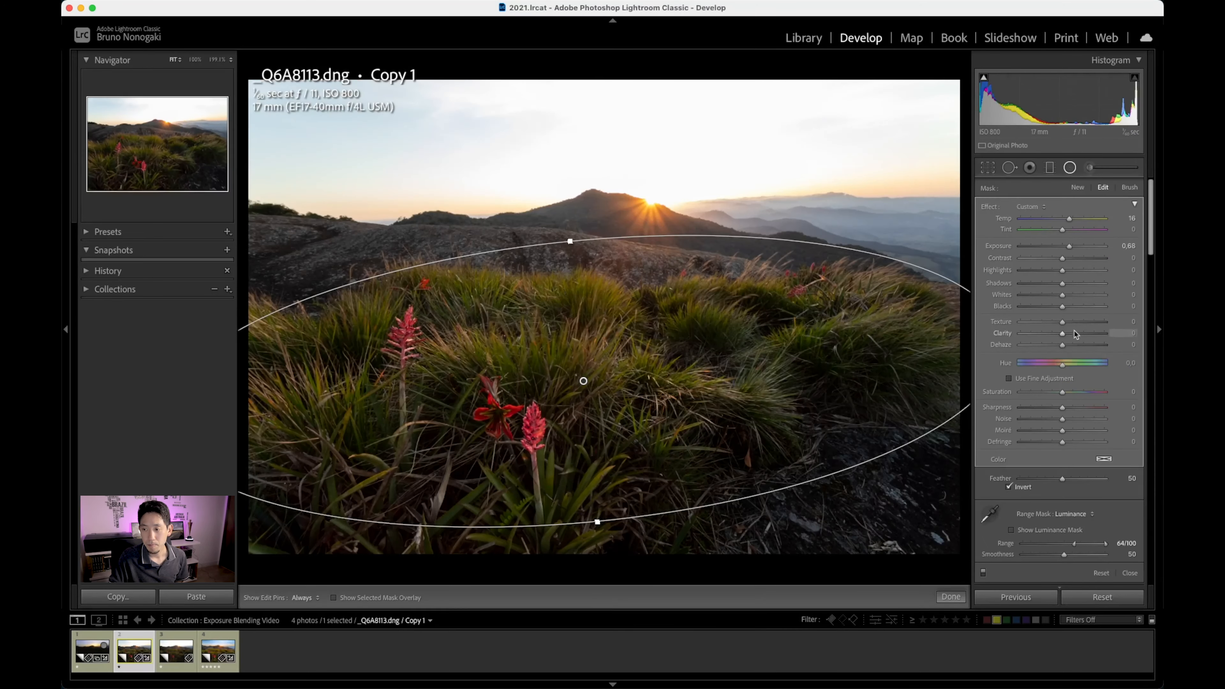
{"action": "left_click_drag", "start_coordinate": [570, 241], "coordinate": [556, 230]}
Add a second inverted radial filter with raised exposure on the foreground, and shrink and reposition it around the red flowers
{"action": "left_click", "coordinate": [1077, 188]}
{"action": "left_click_drag", "start_coordinate": [566, 393], "coordinate": [950, 559]}
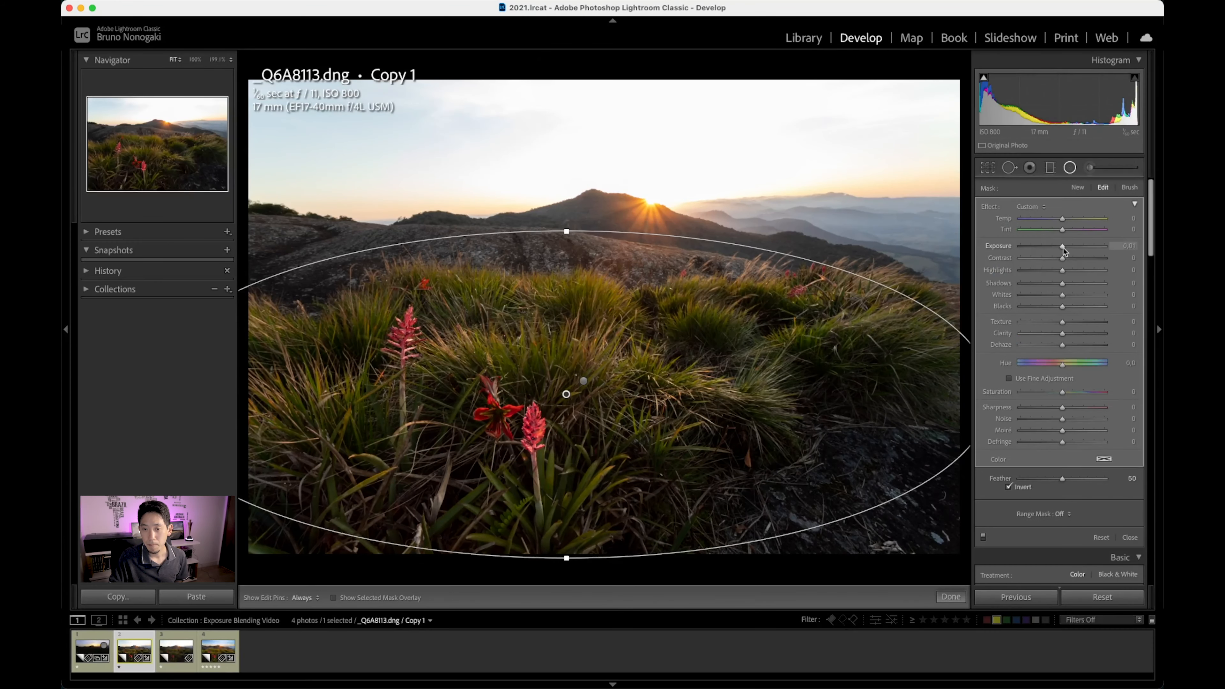
{"action": "left_click_drag", "start_coordinate": [1062, 246], "coordinate": [1069, 246]}
{"action": "left_click_drag", "start_coordinate": [566, 394], "coordinate": [525, 407]}
{"action": "left_click_drag", "start_coordinate": [907, 410], "coordinate": [768, 425]}
{"action": "left_click_drag", "start_coordinate": [525, 408], "coordinate": [504, 410]}
{"action": "left_click", "coordinate": [1070, 168]}
{"action": "scroll", "coordinate": [1152, 338], "scroll_direction": "down", "scroll_amount": 15}
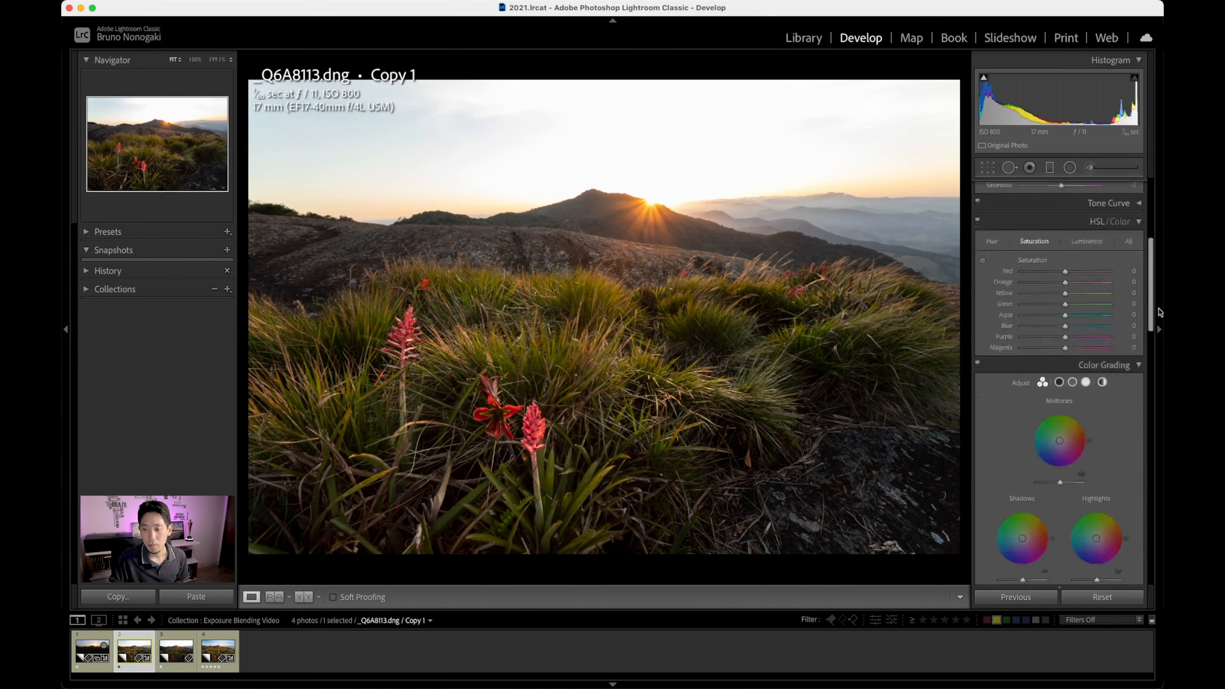
{"action": "scroll", "coordinate": [1157, 461], "scroll_direction": "up", "scroll_amount": 5}
{"action": "left_click_drag", "start_coordinate": [1158, 461], "coordinate": [1158, 219]}
Add an inverted radial filter around the sun in _Q6A8114.dng with temperature 13, exposure -0.32, highlights -8, clarity -21 and dehaze -8
{"action": "left_click", "coordinate": [176, 652]}
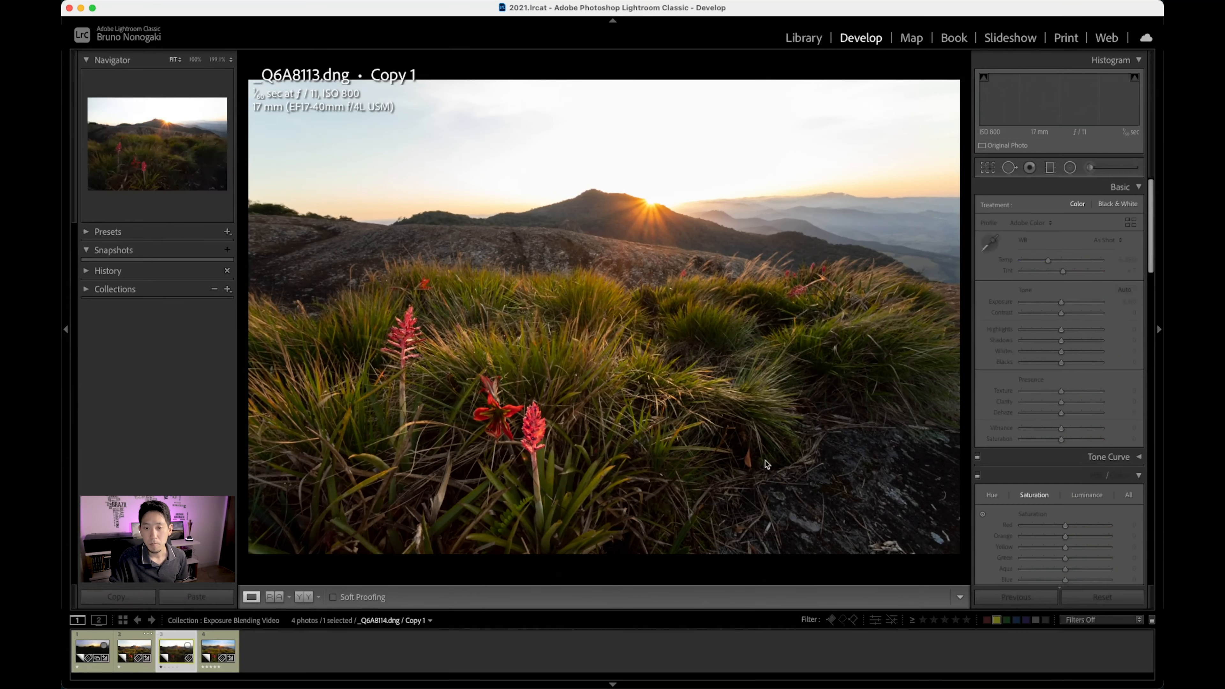
{"action": "left_click", "coordinate": [1070, 167]}
{"action": "left_click_drag", "start_coordinate": [643, 207], "coordinate": [781, 298]}
{"action": "left_click_drag", "start_coordinate": [1062, 346], "coordinate": [1054, 333]}
{"action": "left_click_drag", "start_coordinate": [1063, 219], "coordinate": [1060, 247]}
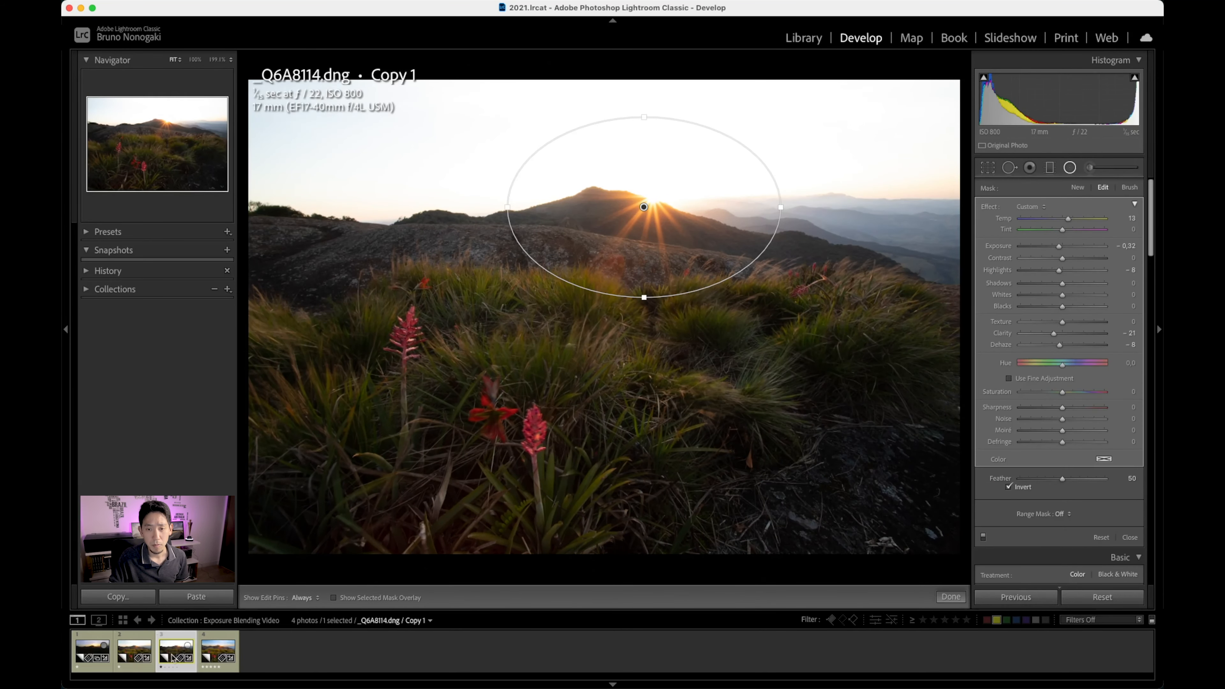
Turn on lens corrections for _Q6A8114.dng and review its effects and calibration settings
{"action": "key", "text": "Left"}
{"action": "key", "text": "Right"}
{"action": "scroll", "coordinate": [1034, 493], "scroll_direction": "down", "scroll_amount": 15}
{"action": "left_click", "coordinate": [1008, 518]}
{"action": "left_click", "coordinate": [1008, 508]}
{"action": "scroll", "coordinate": [1150, 505], "scroll_direction": "down", "scroll_amount": 10}
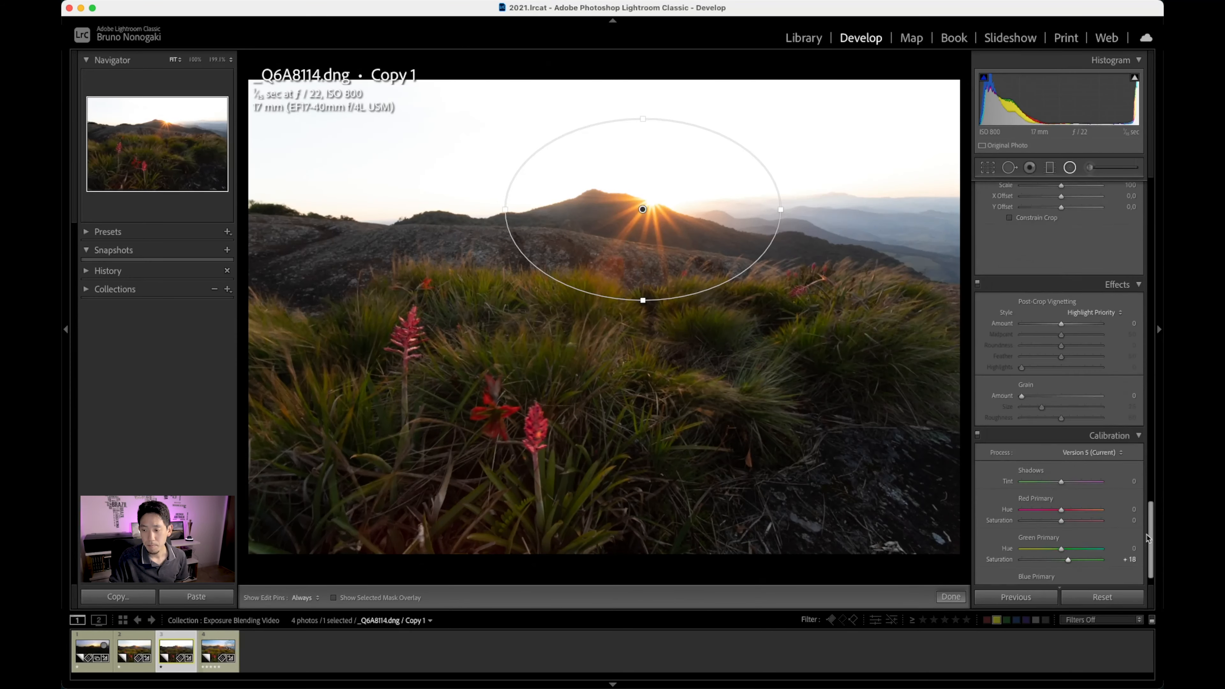
Leave the radial filter and compare the developed _Q6A8113.dng with _Q6A8114.dng
{"action": "key", "text": "shift+m"}
{"action": "key", "text": "m"}
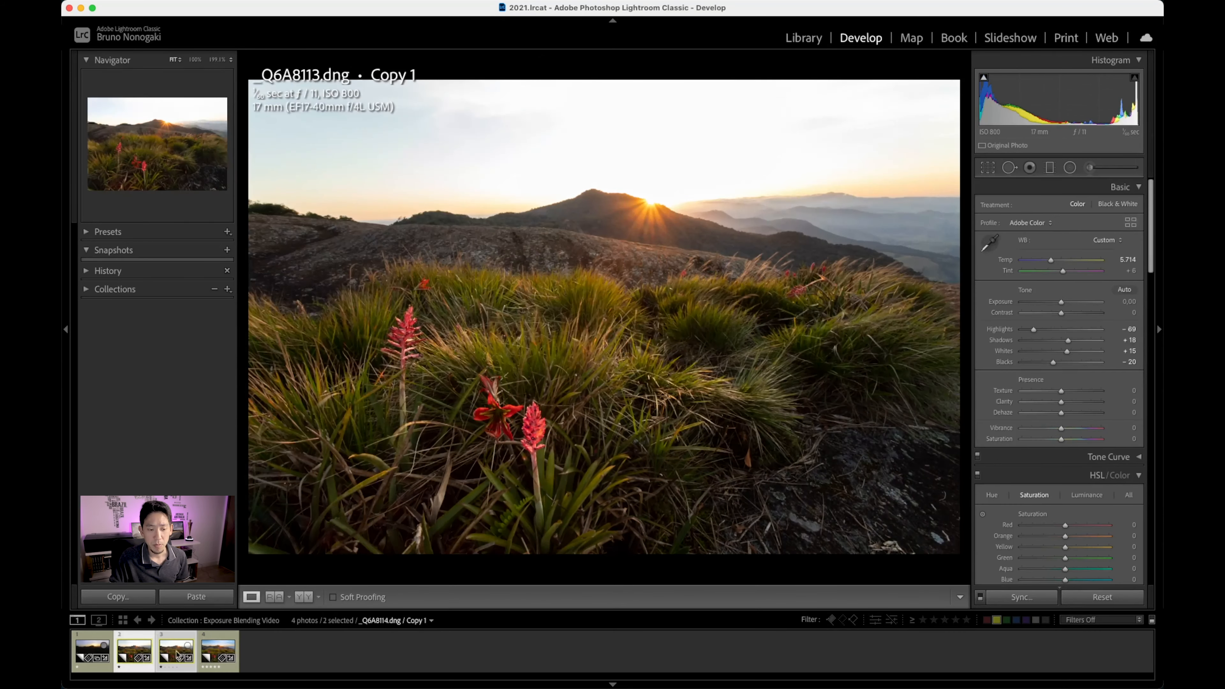
{"action": "left_click", "coordinate": [239, 7]}
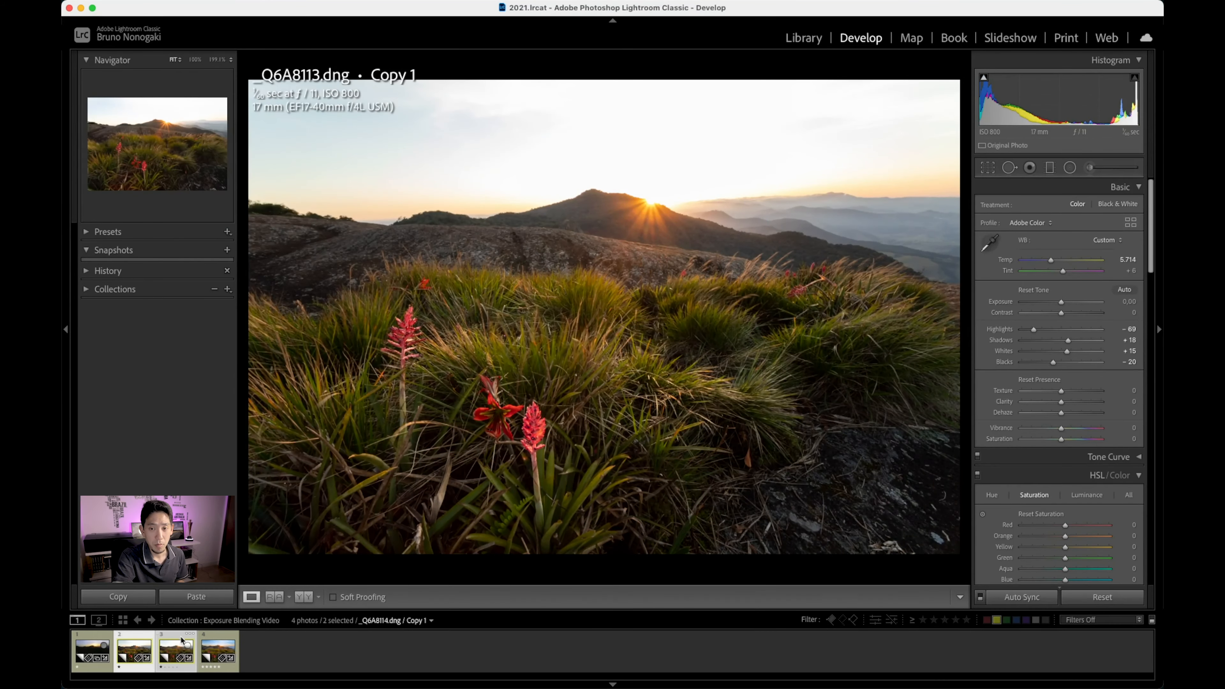
{"action": "left_click", "coordinate": [182, 640]}
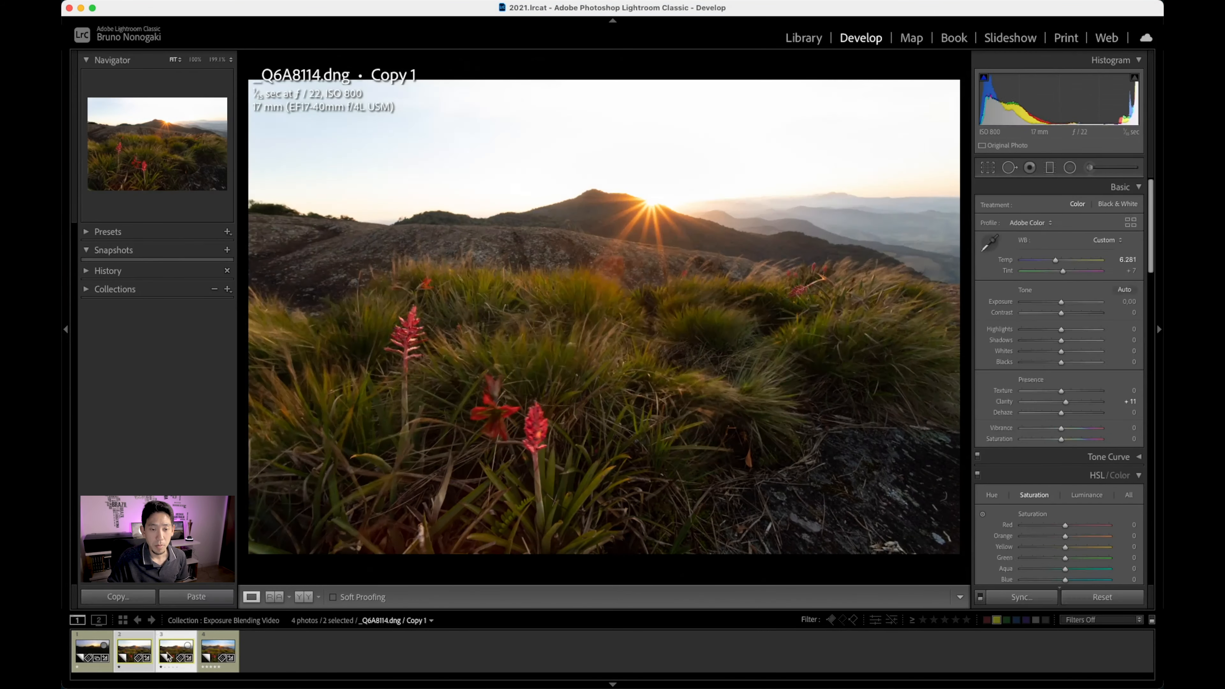
Select the three exposures _Q6A8112, _Q6A8113 and _Q6A8114 in the Library and open them as Smart Objects in Photoshop
{"action": "key", "text": "e"}
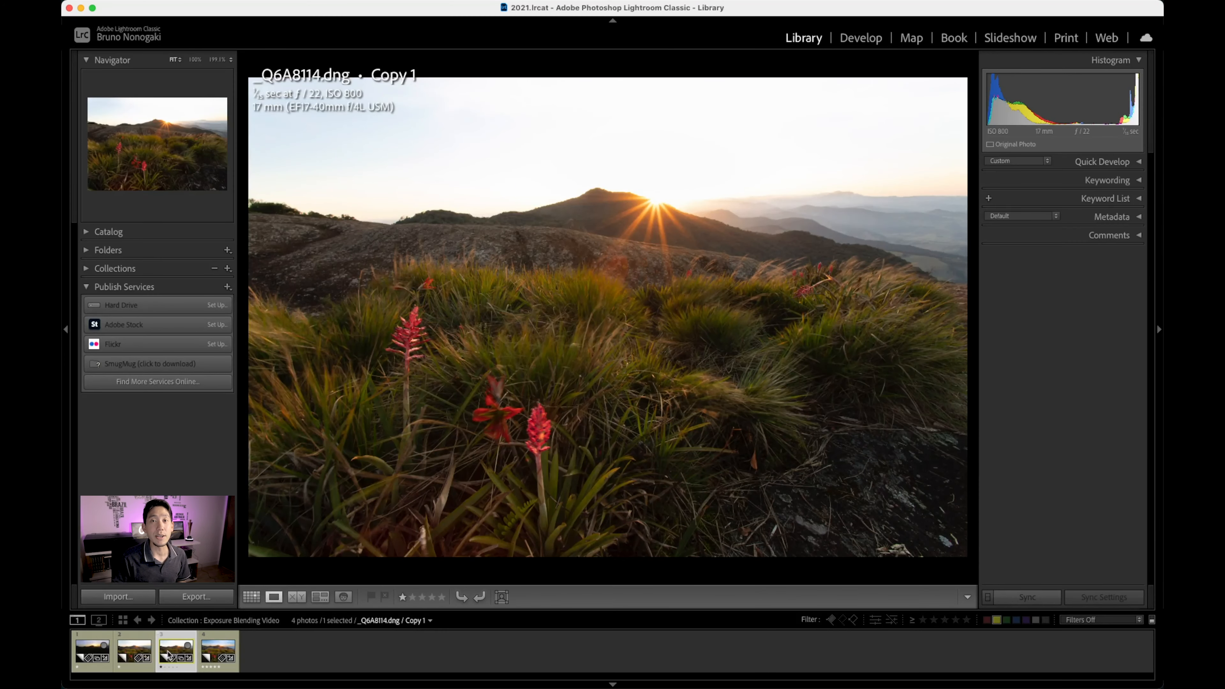
{"action": "left_click", "coordinate": [86, 651], "text": "shift"}
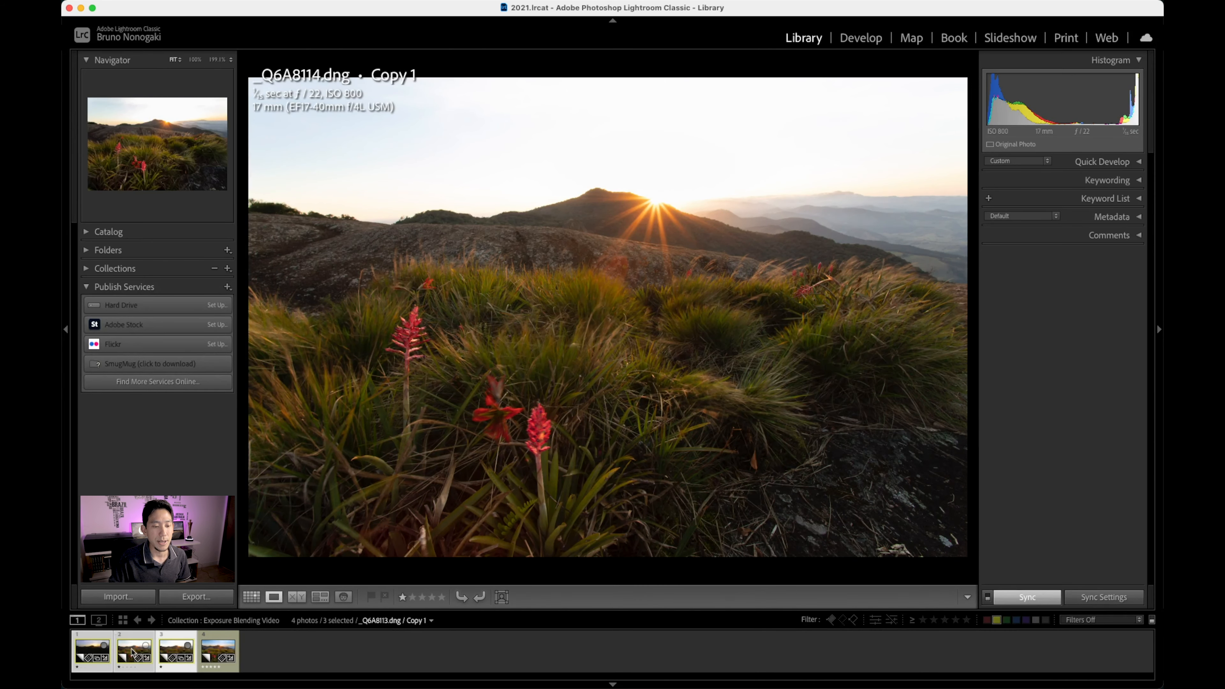
{"action": "right_click", "coordinate": [170, 655]}
{"action": "mouse_move", "coordinate": [289, 392]}
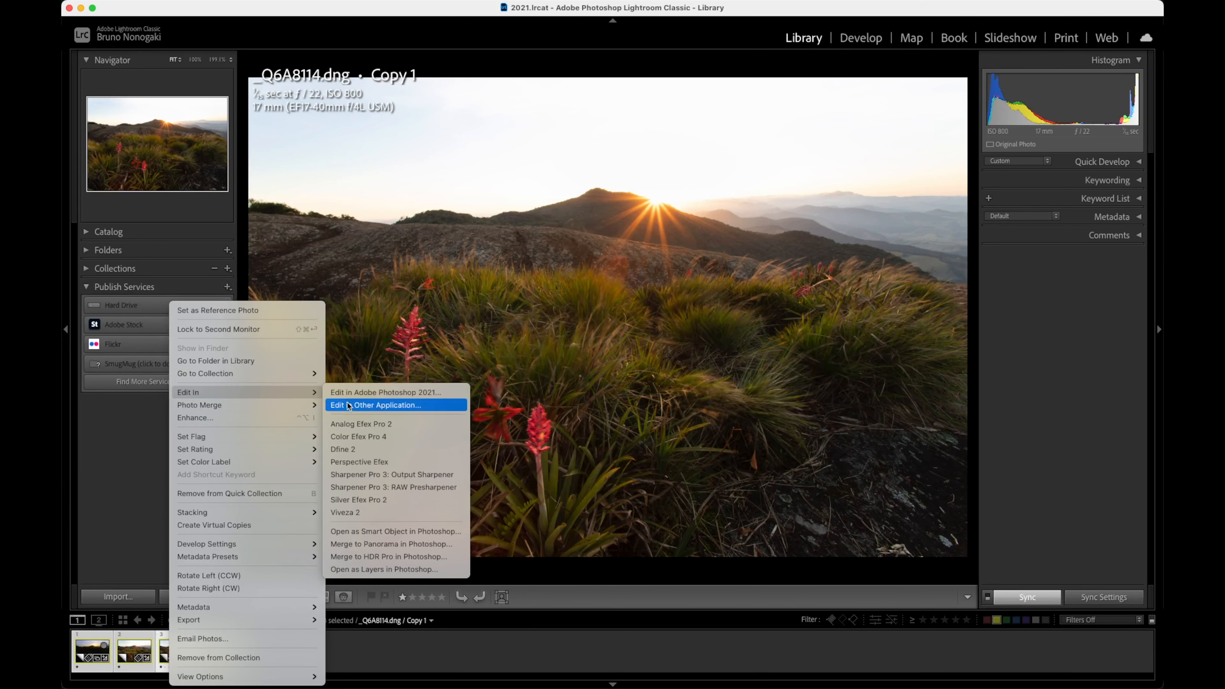
{"action": "left_click", "coordinate": [400, 570]}
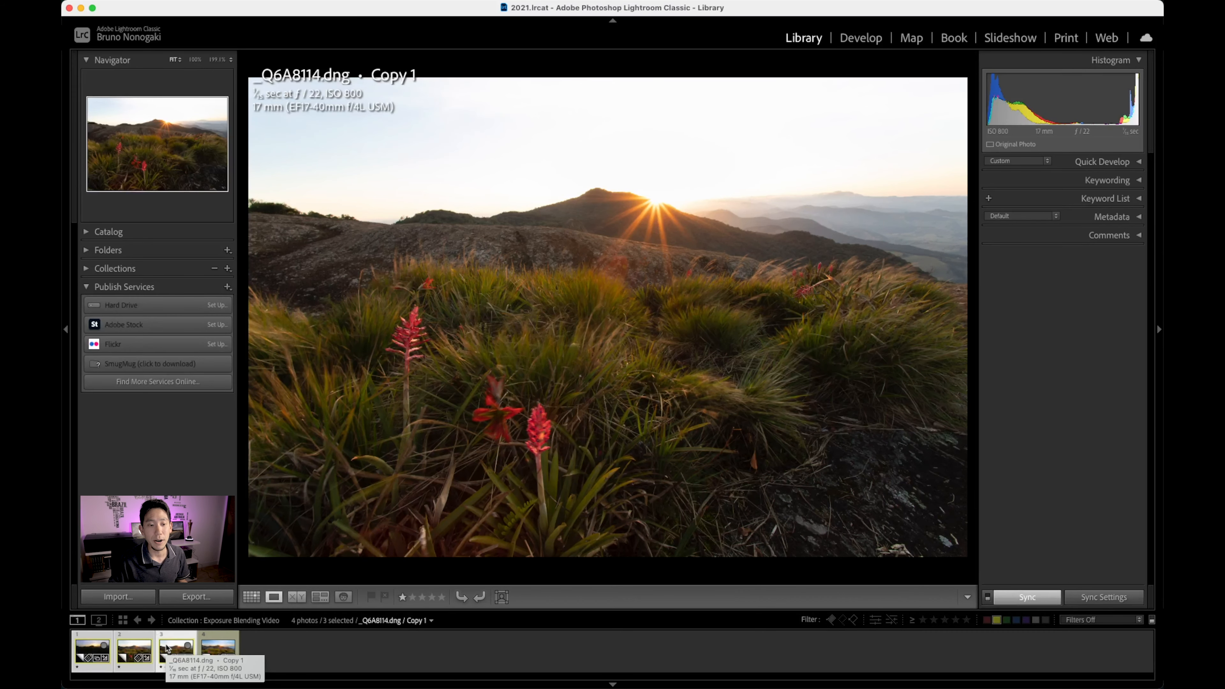
{"action": "right_click", "coordinate": [167, 648]}
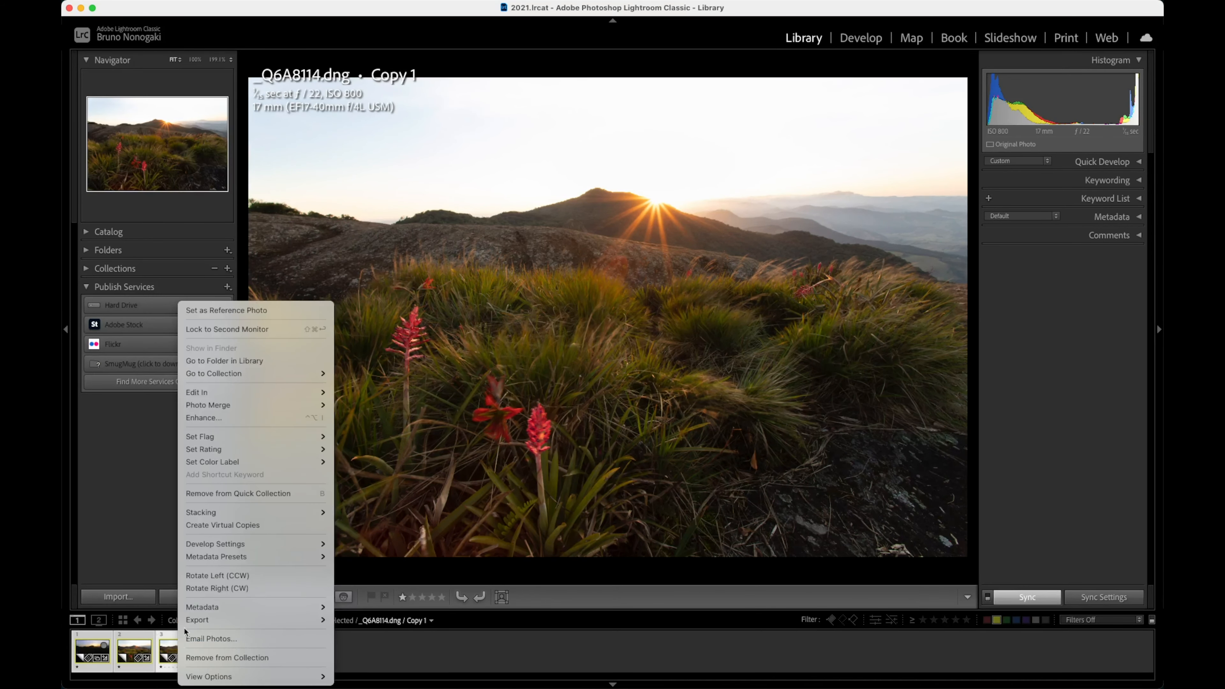
{"action": "mouse_move", "coordinate": [251, 392]}
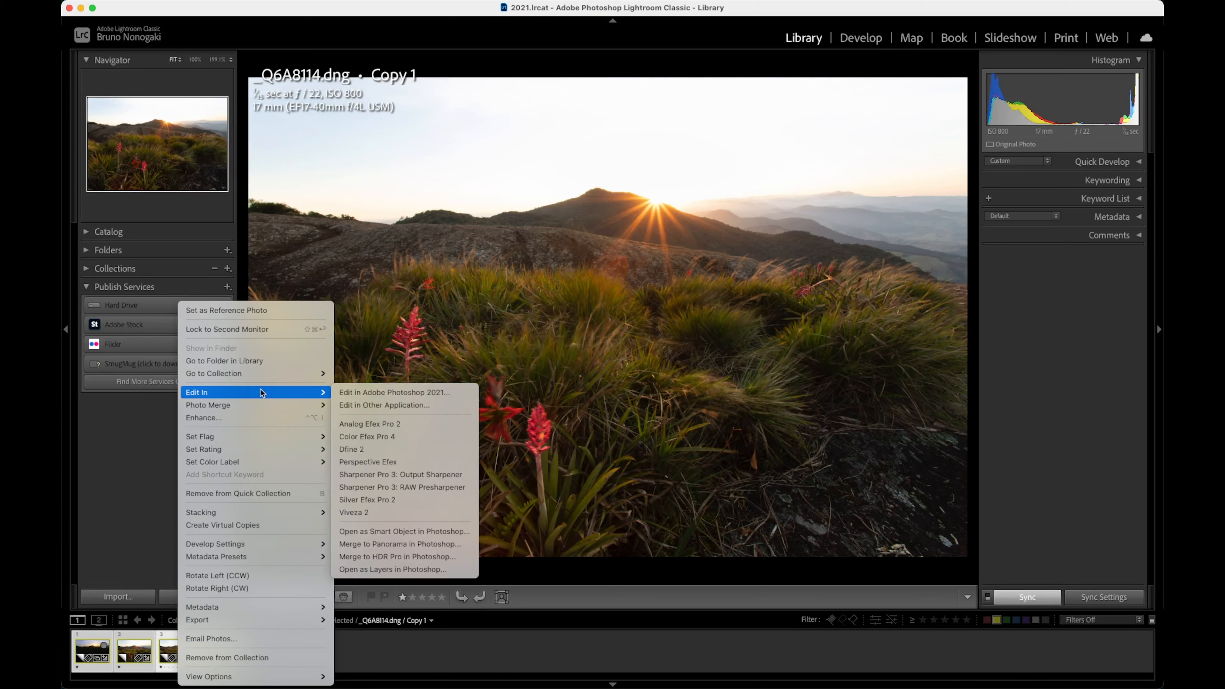
{"action": "left_click", "coordinate": [419, 531]}
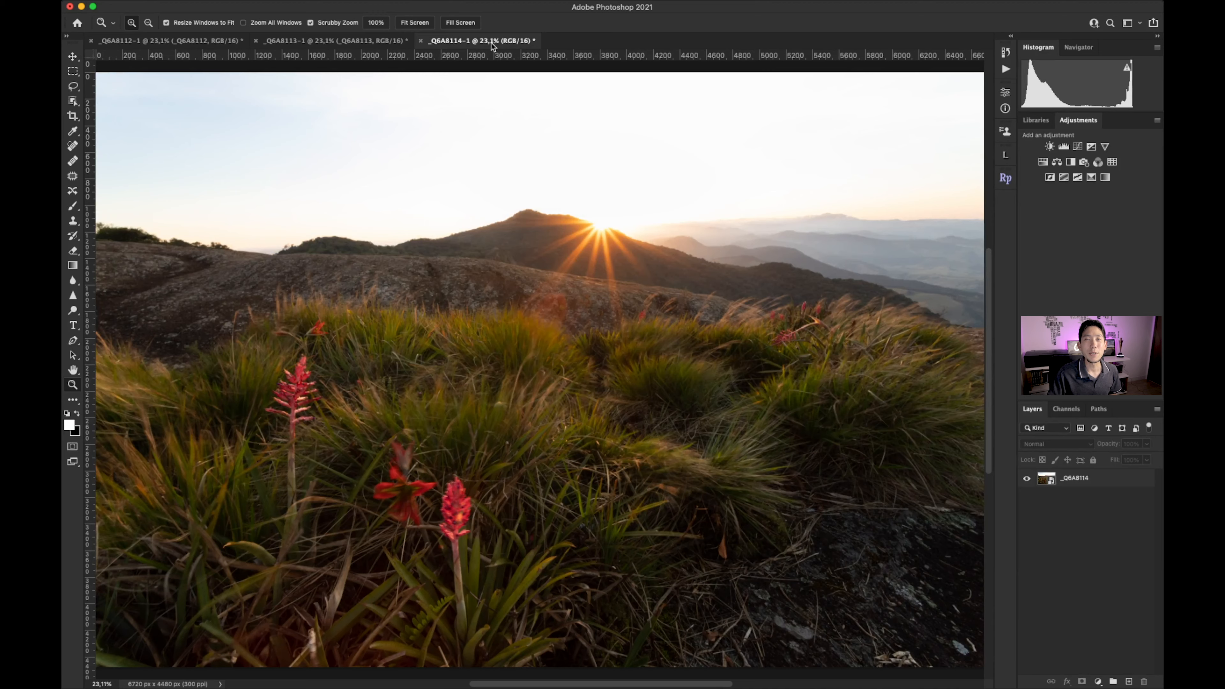
Compare the three open exposures _Q6A8112, _Q6A8113 and _Q6A8114, examining the sky, sun and foreground in each document
{"action": "left_click", "coordinate": [307, 42]}
{"action": "left_click", "coordinate": [203, 43]}
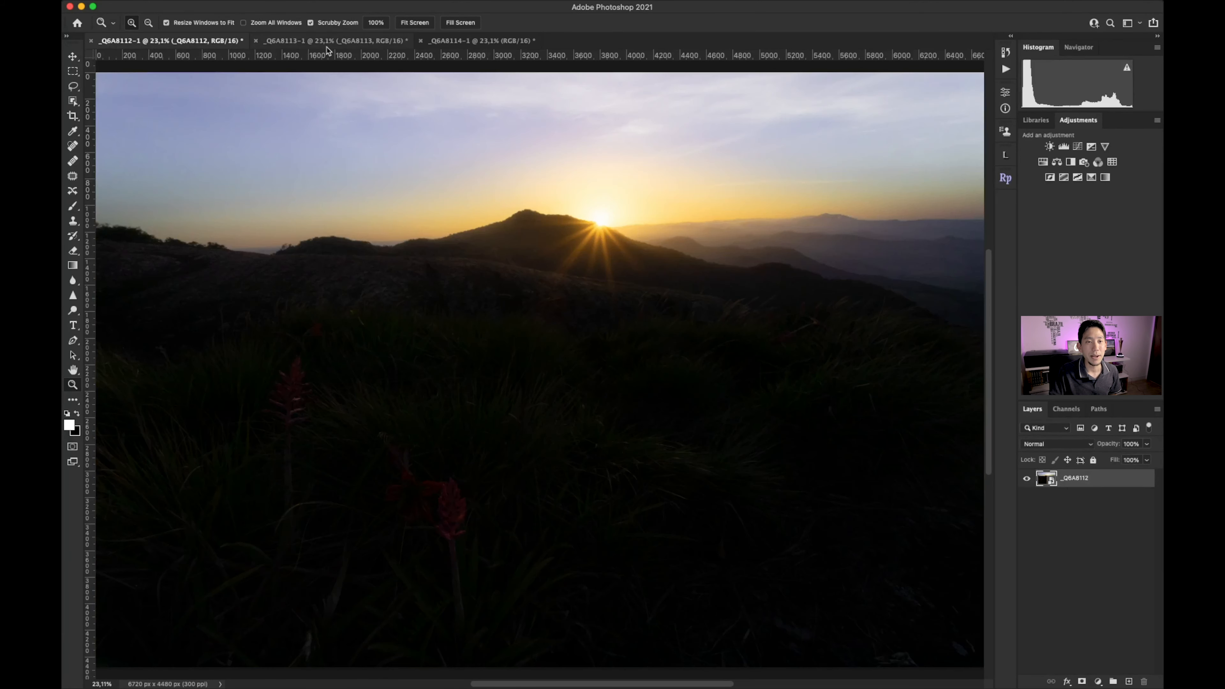
{"action": "left_click", "coordinate": [329, 45]}
{"action": "left_click", "coordinate": [486, 41]}
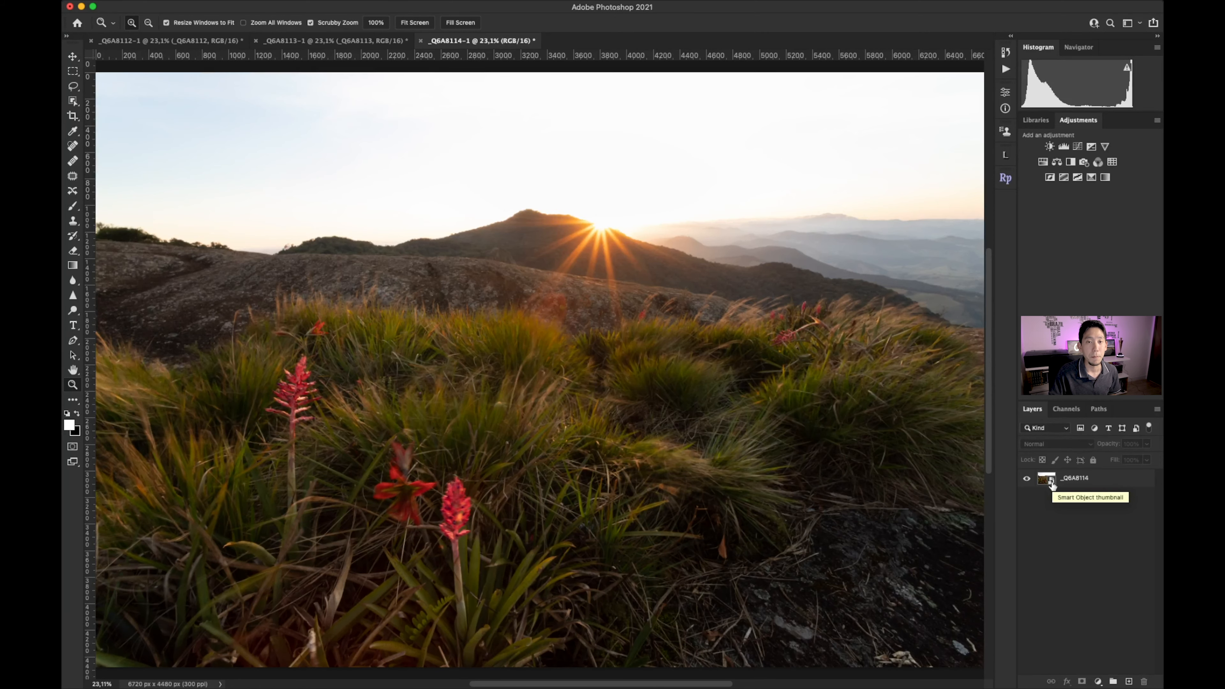
{"action": "left_click", "coordinate": [309, 41]}
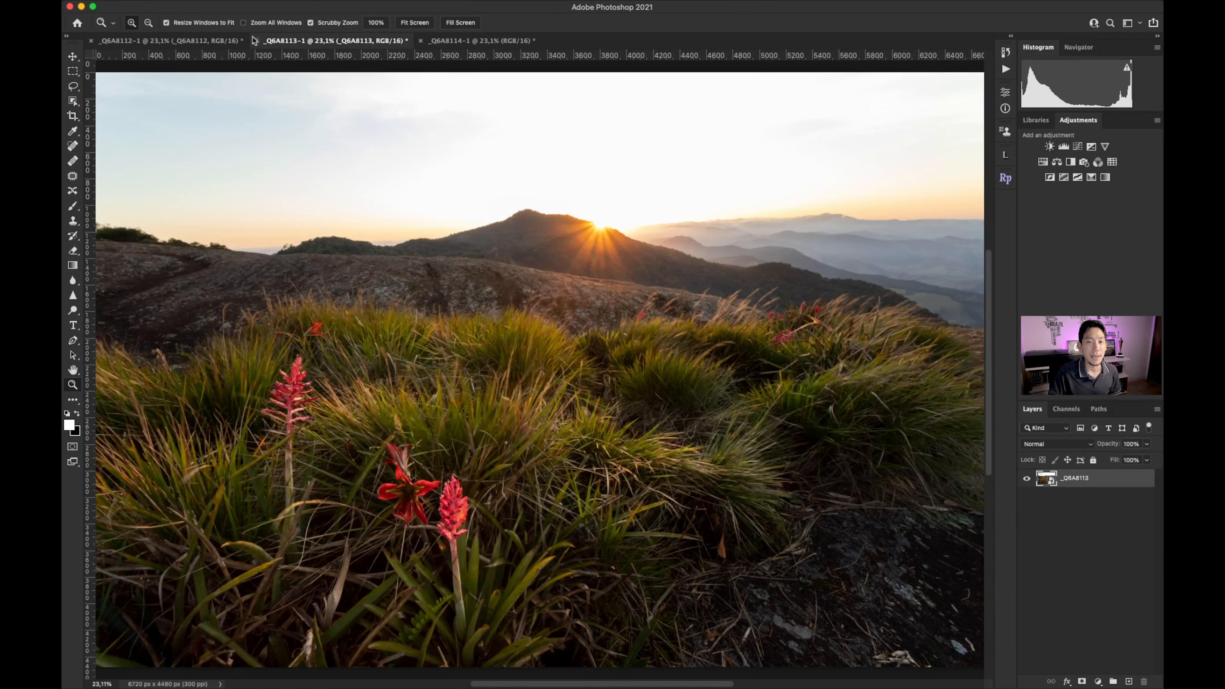
{"action": "left_click", "coordinate": [200, 41]}
{"action": "left_click", "coordinate": [289, 41]}
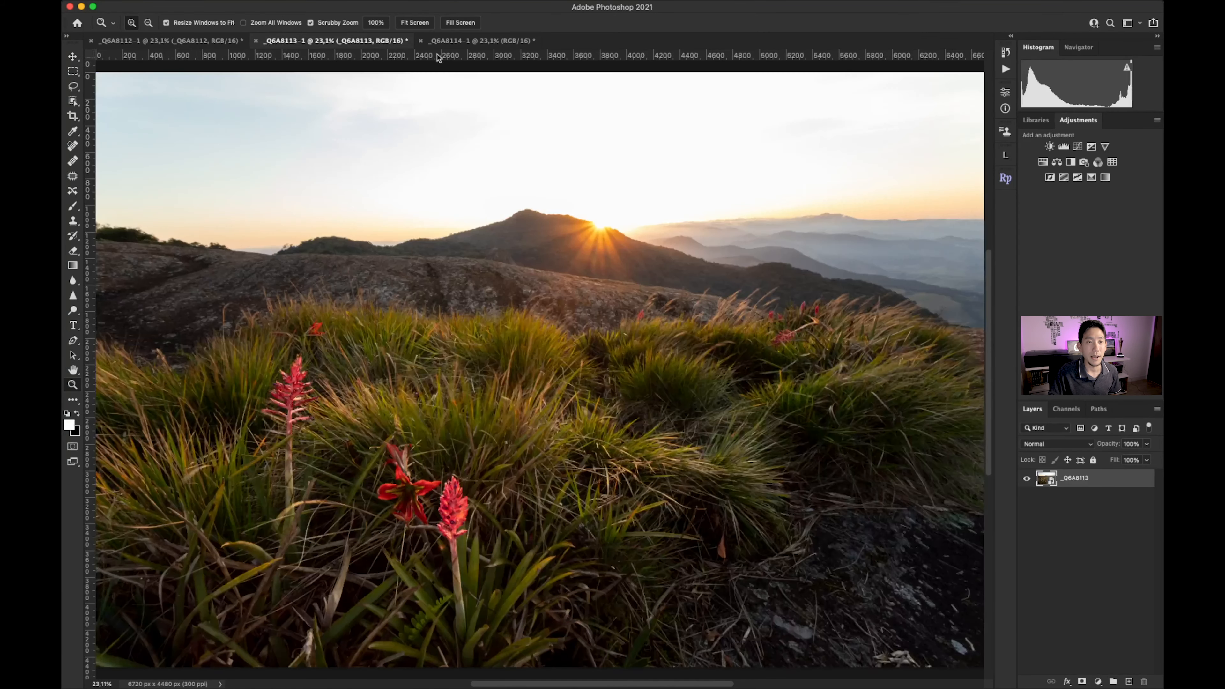
{"action": "left_click", "coordinate": [458, 45]}
{"action": "left_click", "coordinate": [323, 45]}
{"action": "left_click", "coordinate": [211, 41]}
{"action": "left_click", "coordinate": [299, 43]}
{"action": "left_click", "coordinate": [434, 45]}
{"action": "left_click", "coordinate": [206, 46]}
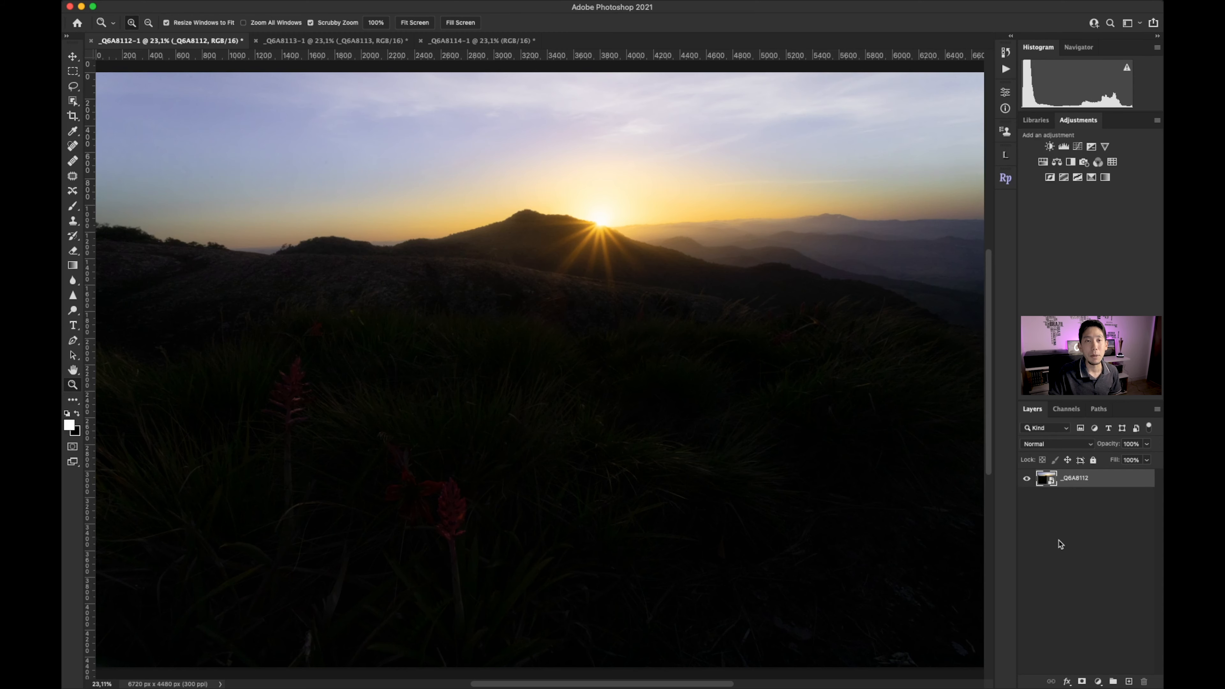
{"action": "left_click", "coordinate": [340, 41]}
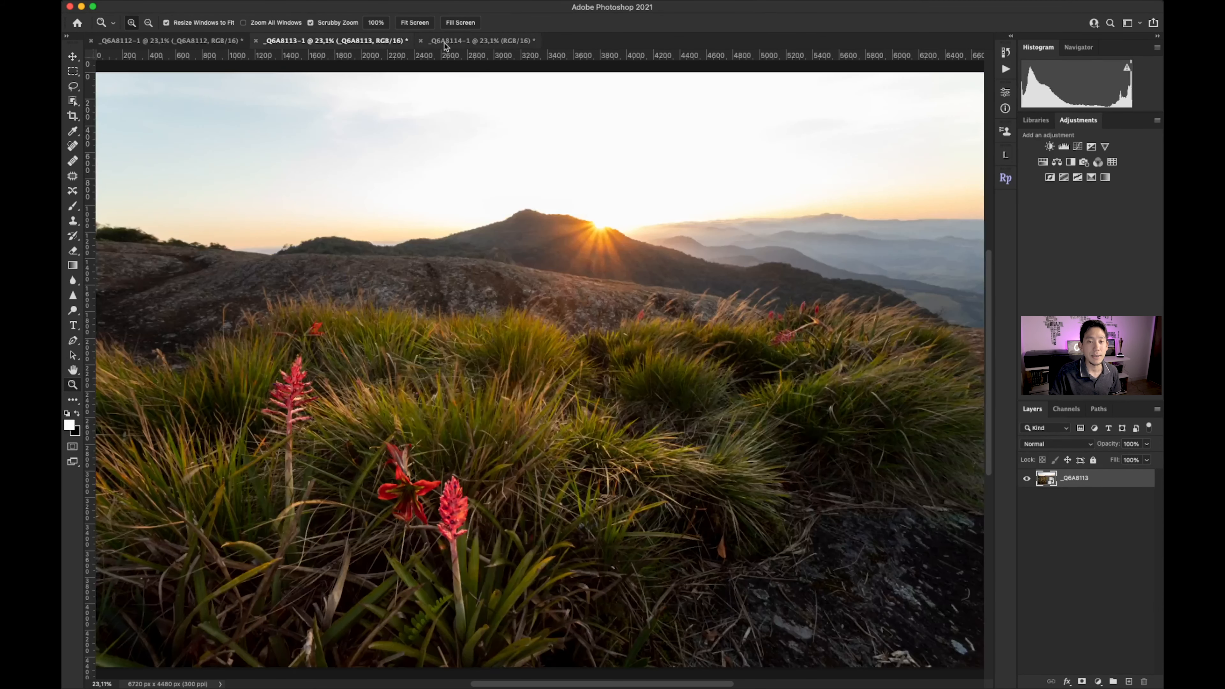
{"action": "left_click", "coordinate": [456, 41]}
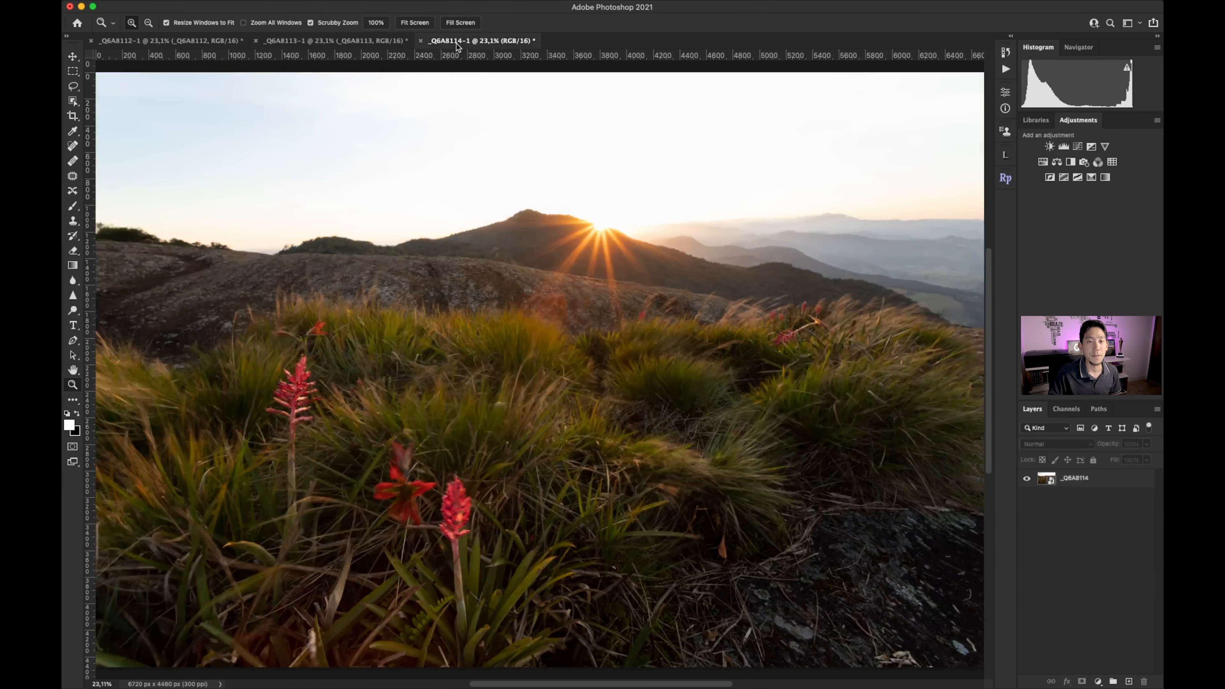
Copy the _Q6A8113 and _Q6A8114 Smart Object layers into the _Q6A8112 document, positioning them to fill its canvas
{"action": "left_click", "coordinate": [328, 43]}
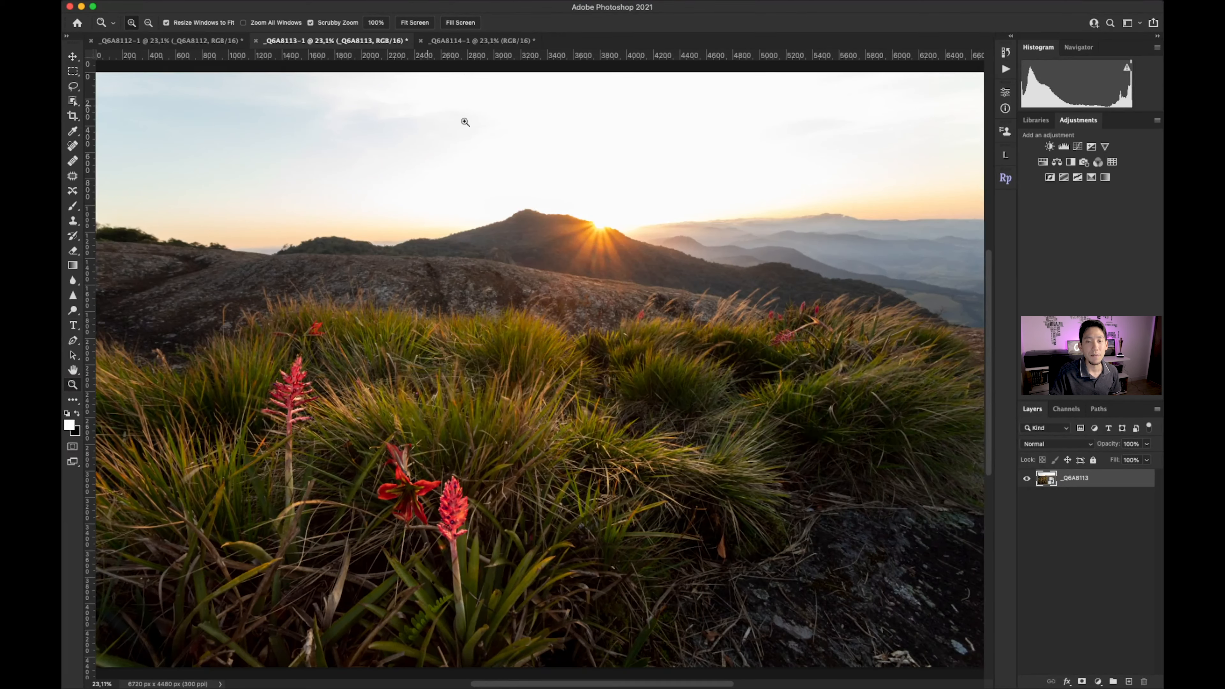
{"action": "left_click_drag", "start_coordinate": [1075, 482], "coordinate": [404, 298]}
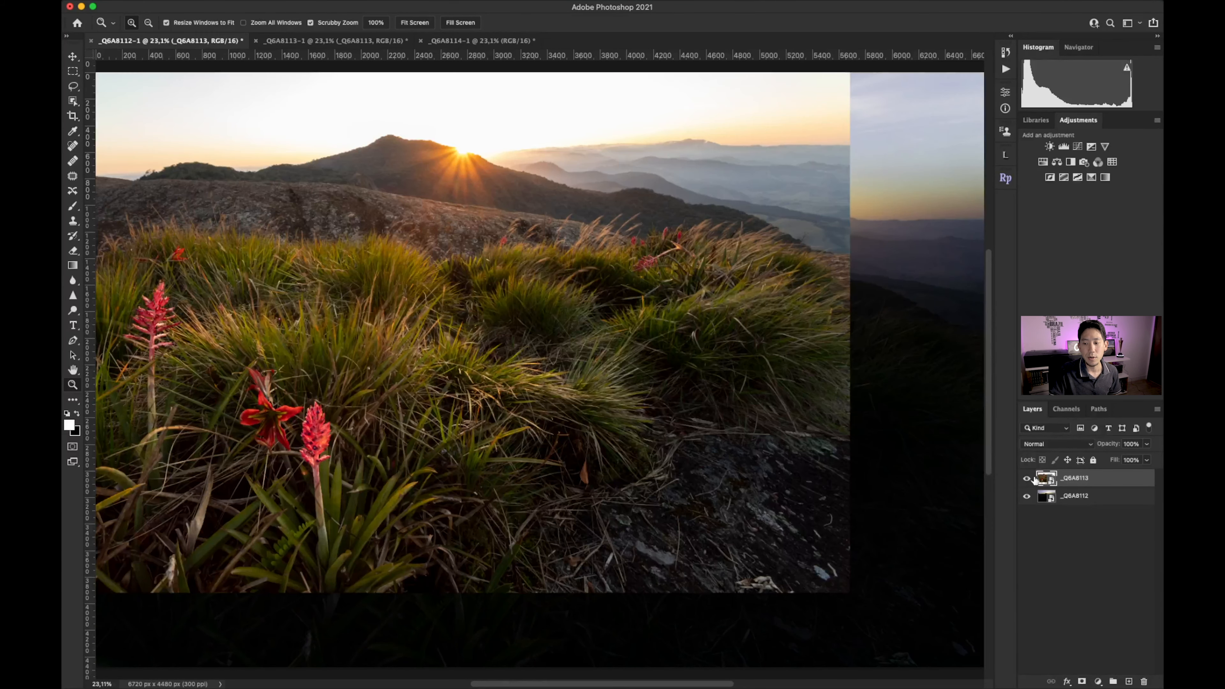
{"action": "left_click", "coordinate": [72, 56]}
{"action": "left_click_drag", "start_coordinate": [328, 268], "coordinate": [458, 323]}
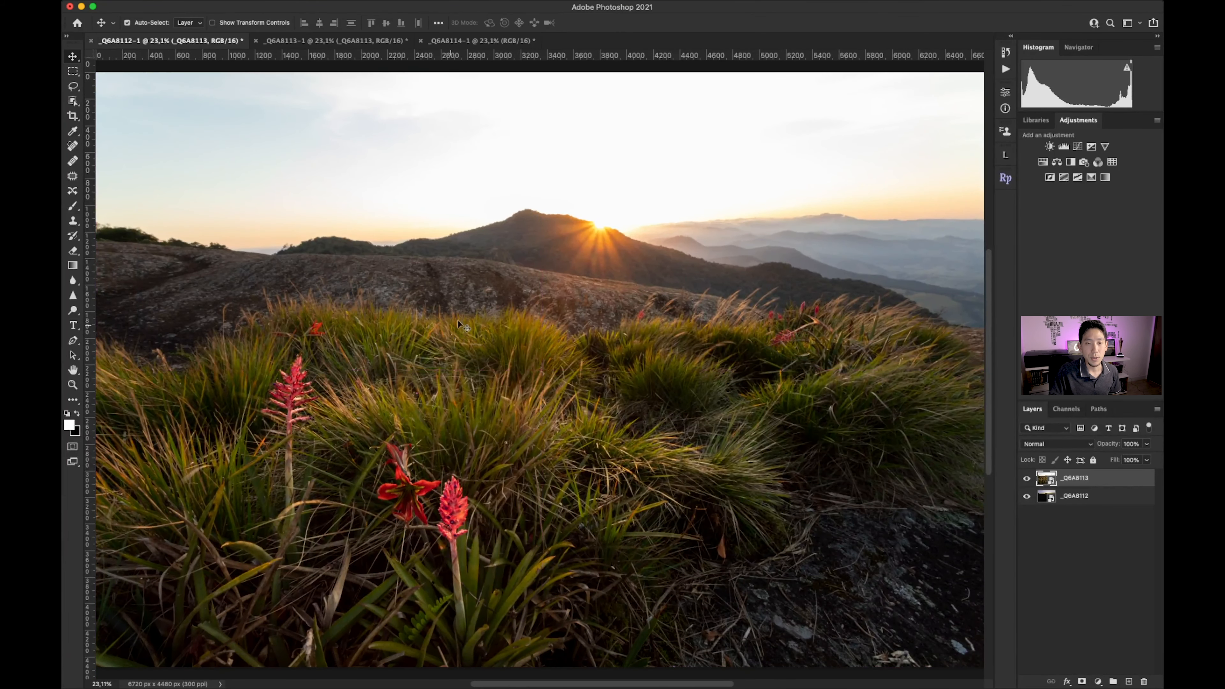
{"action": "left_click", "coordinate": [453, 40]}
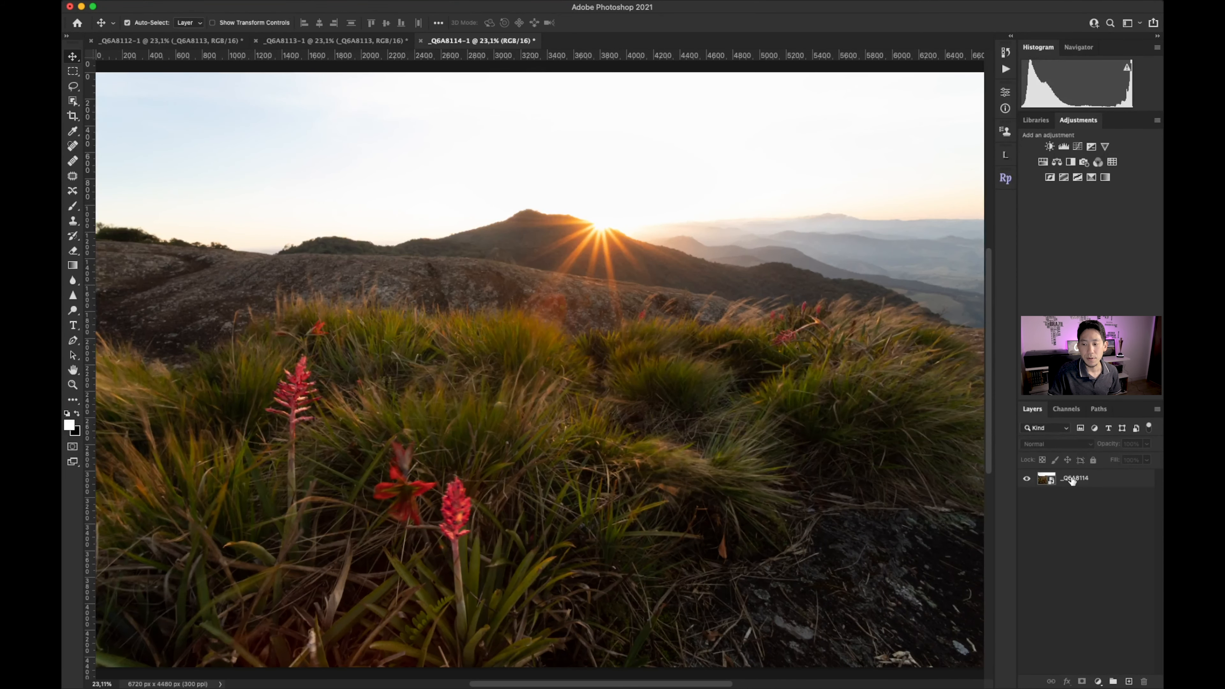
{"action": "left_click_drag", "start_coordinate": [1068, 480], "coordinate": [590, 424]}
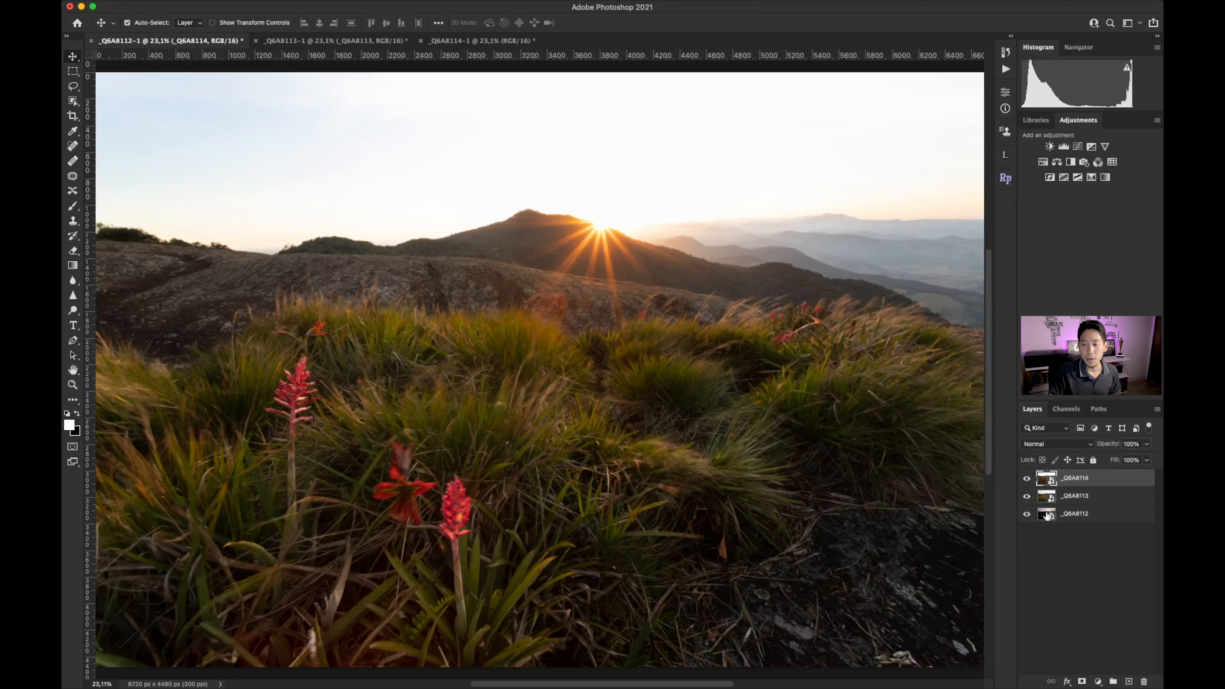
Close the separate _Q6A8113 and _Q6A8114 documents without saving, keeping the combined three-layer document open
{"action": "left_click", "coordinate": [392, 43]}
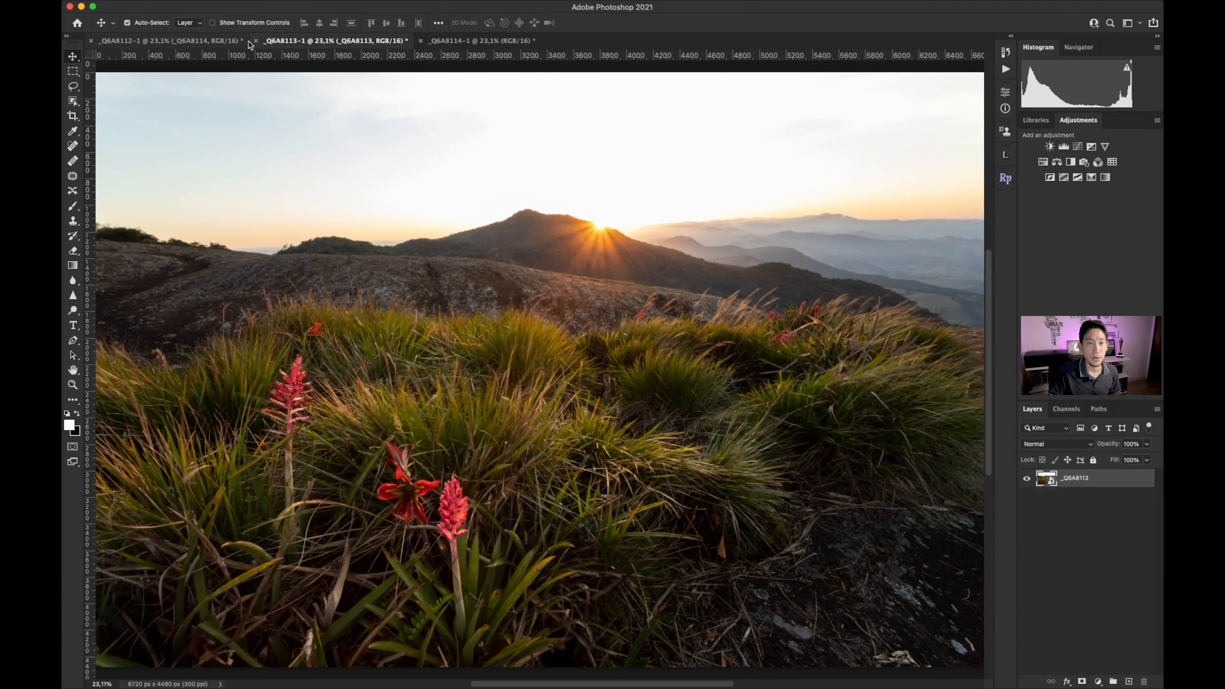
{"action": "left_click", "coordinate": [256, 43]}
{"action": "key", "text": "super+d"}
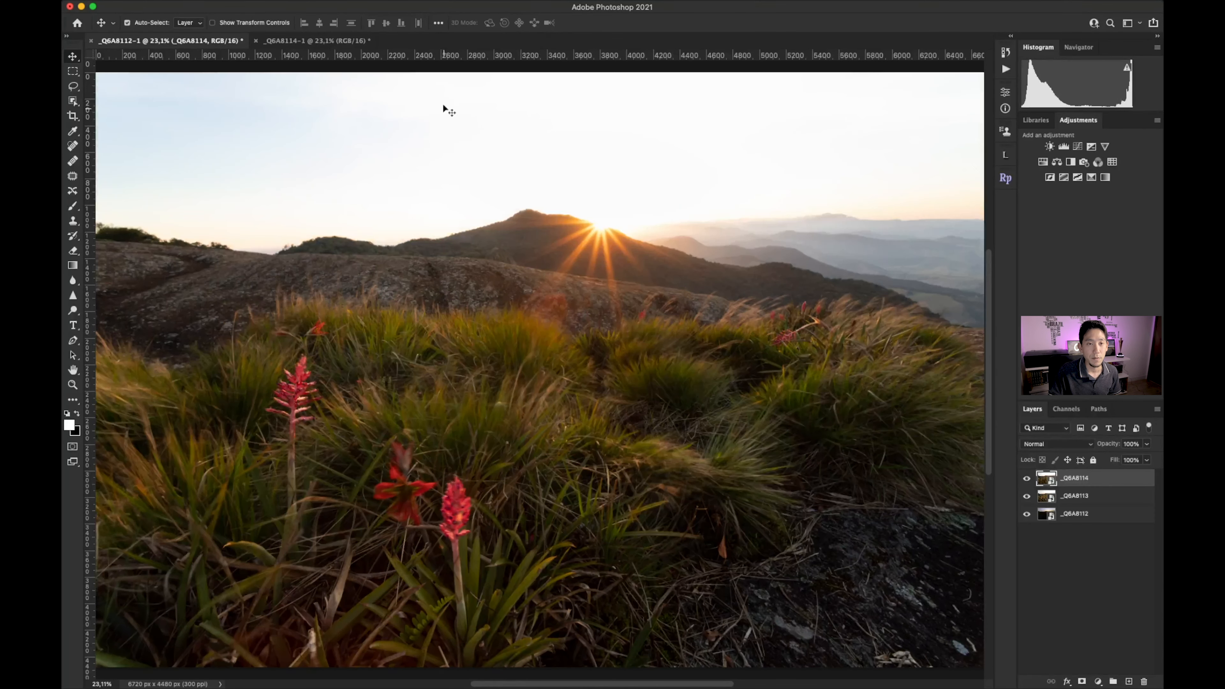
{"action": "left_click", "coordinate": [255, 41]}
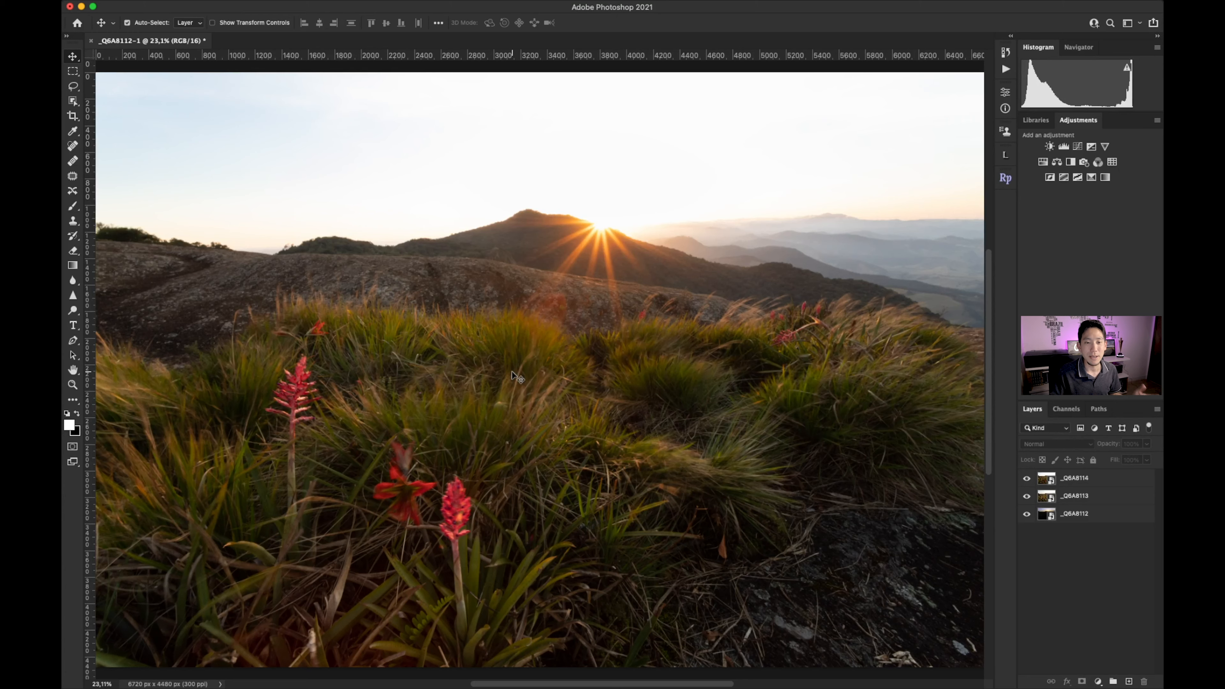
Try resetting the exposure of the _Q6A8112 Smart Object to 0,00 in Camera Raw, and discard the changes
{"action": "left_click", "coordinate": [1048, 483]}
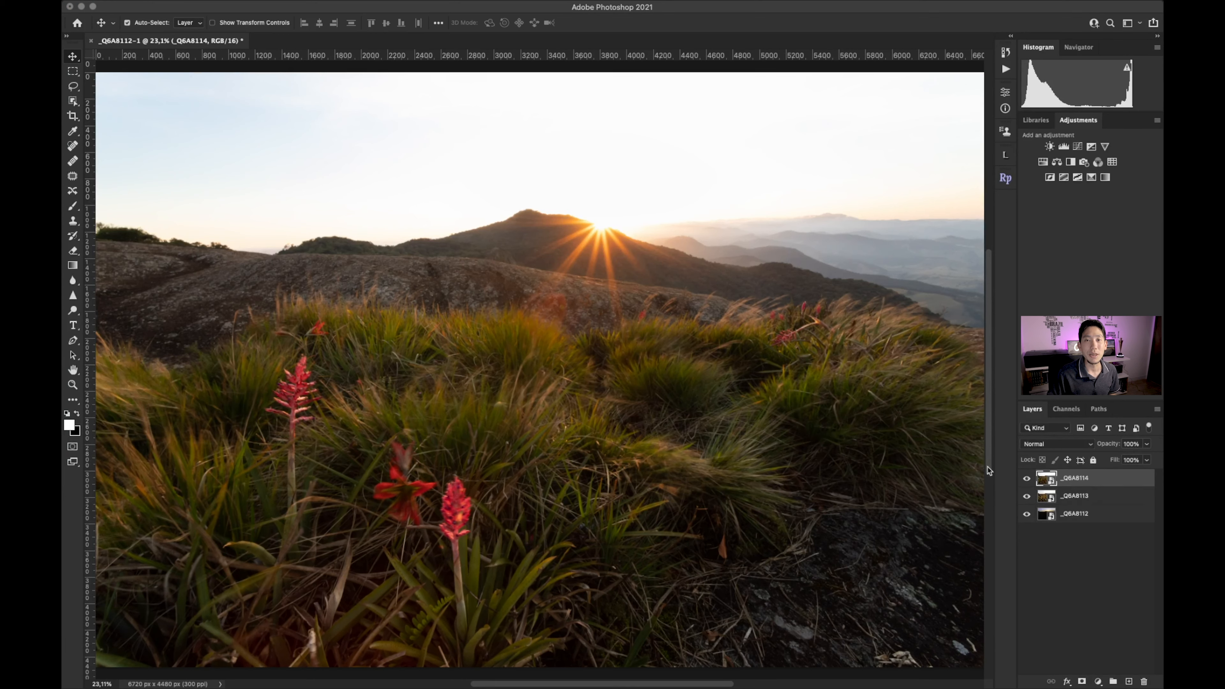
{"action": "double_click", "coordinate": [1050, 514]}
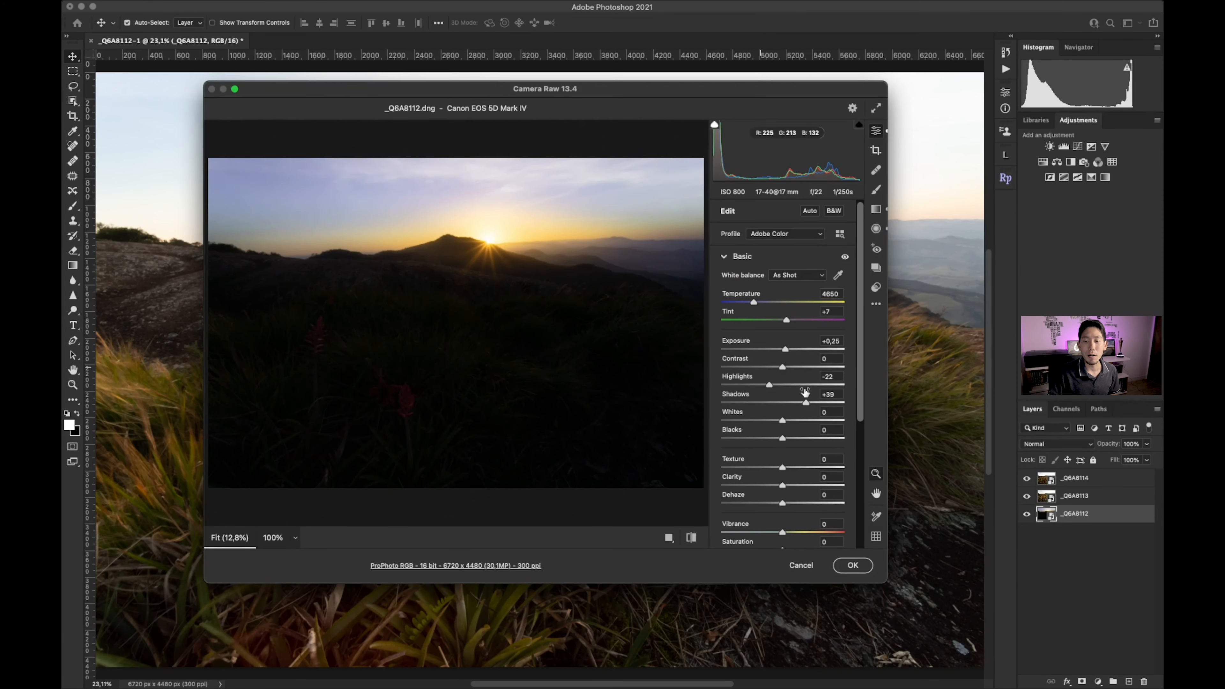
{"action": "scroll", "coordinate": [862, 353], "scroll_direction": "down", "scroll_amount": 1}
{"action": "scroll", "coordinate": [863, 354], "scroll_direction": "down", "scroll_amount": 3}
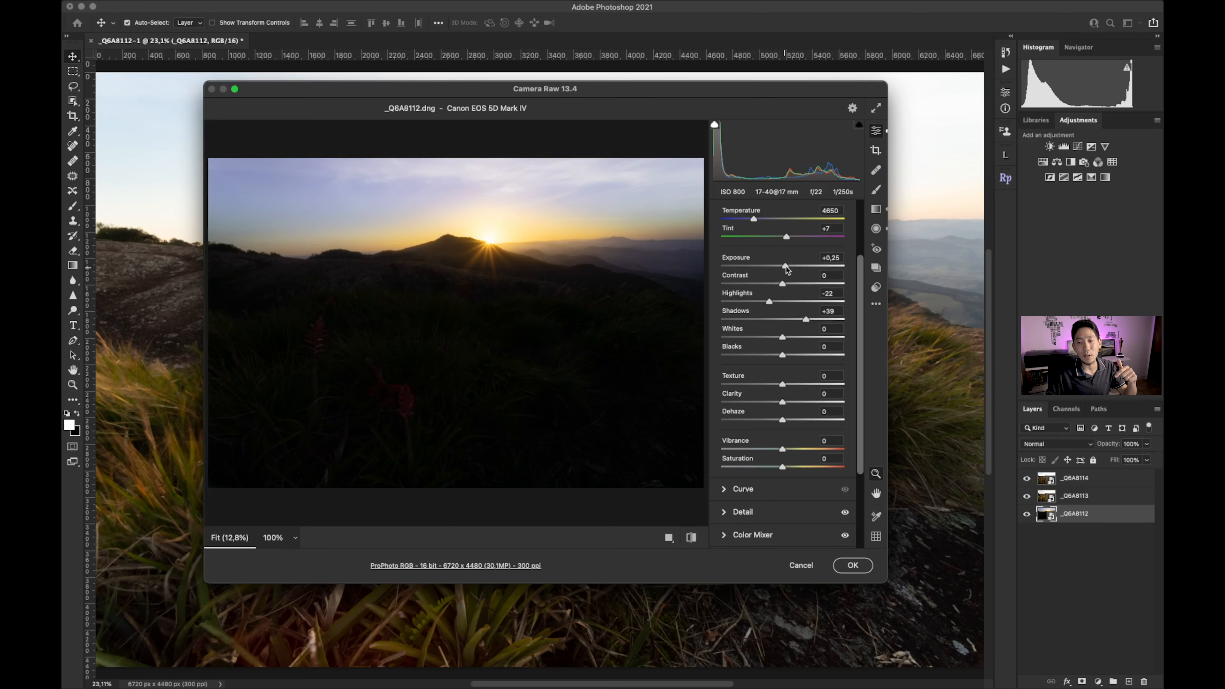
{"action": "left_click_drag", "start_coordinate": [787, 269], "coordinate": [787, 268]}
{"action": "double_click", "coordinate": [787, 269]}
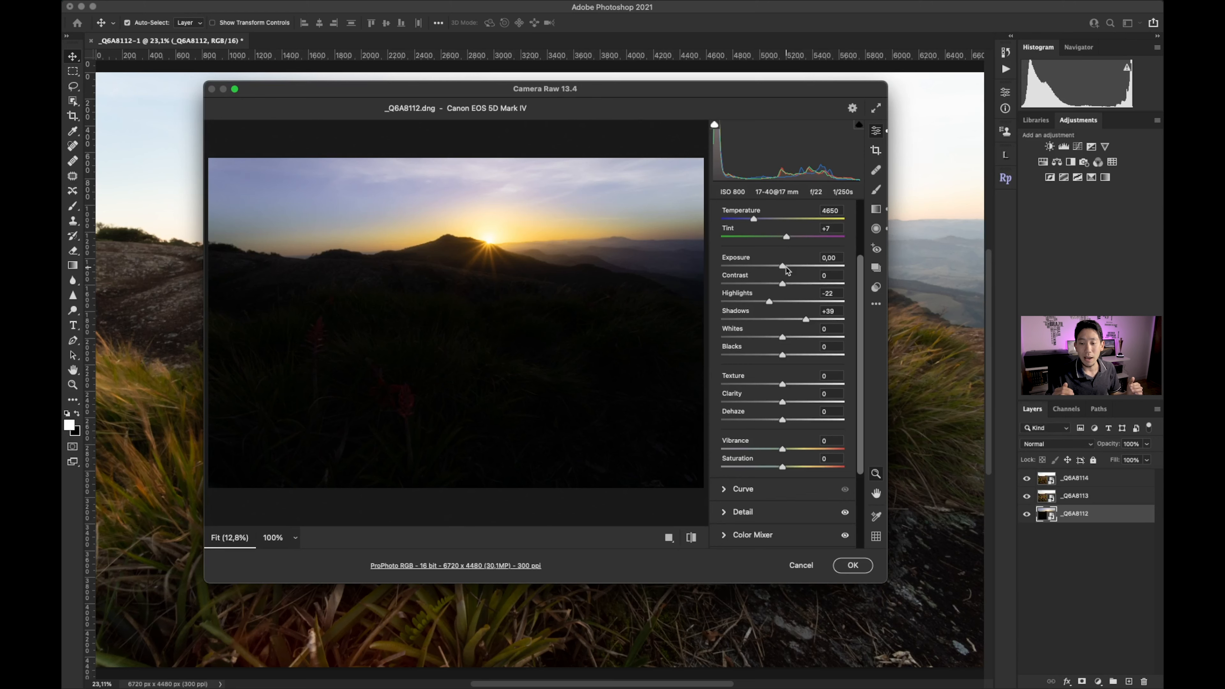
{"action": "left_click", "coordinate": [800, 566]}
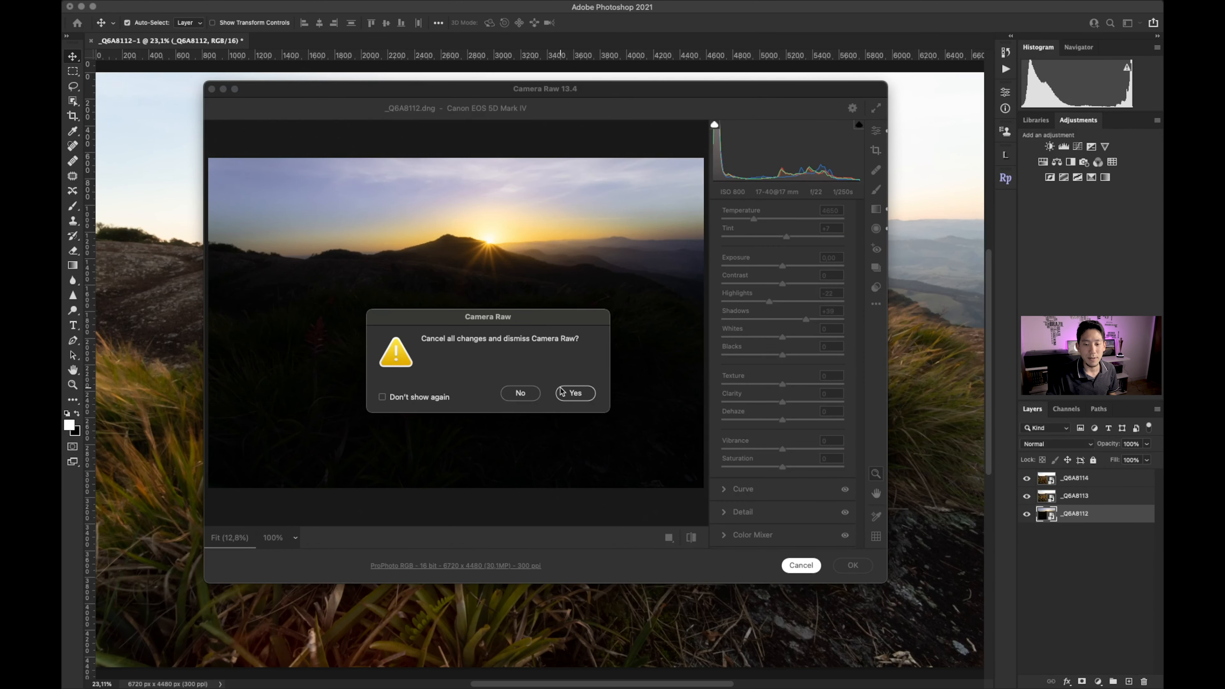
{"action": "left_click", "coordinate": [565, 394]}
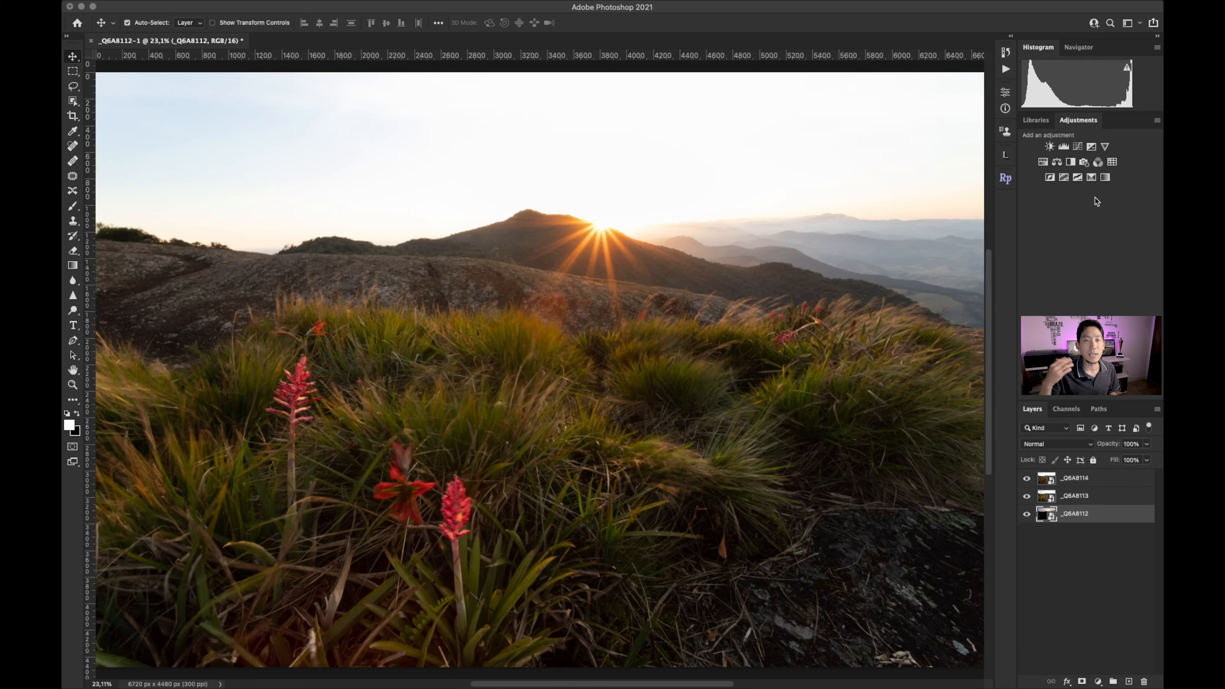
Select all three exposure layers and check whether Auto-Align Layers is available for them
{"action": "left_click", "coordinate": [1059, 536]}
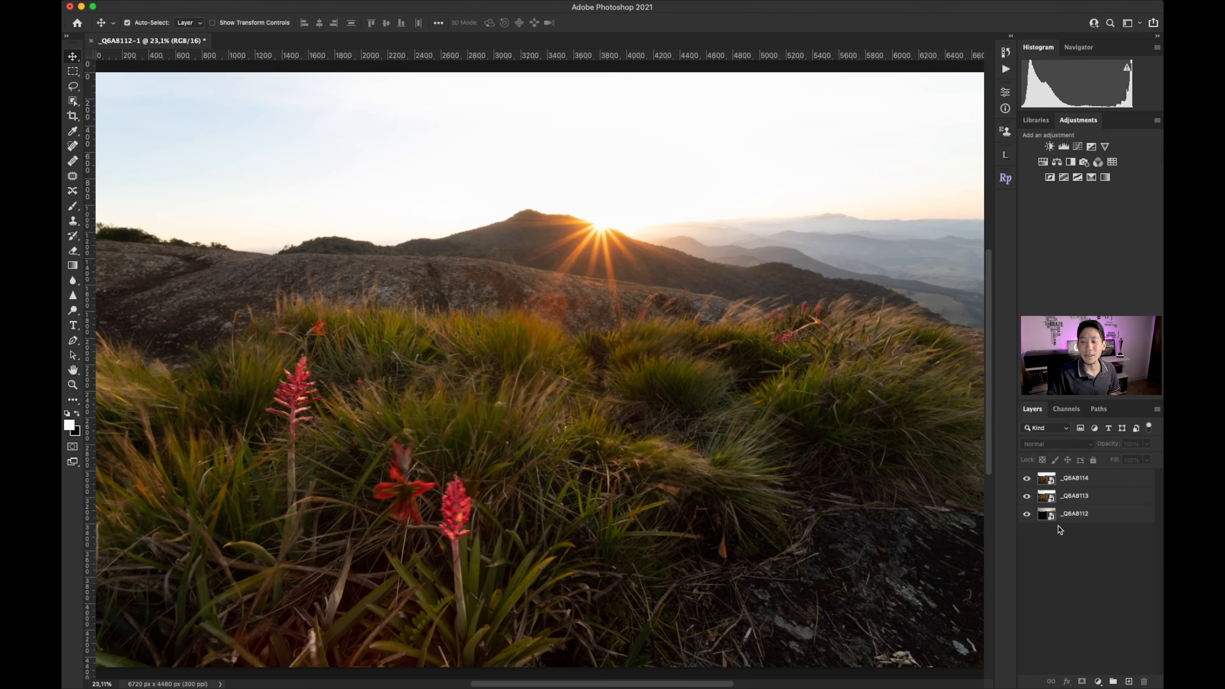
{"action": "left_click", "coordinate": [1070, 514], "text": "shift"}
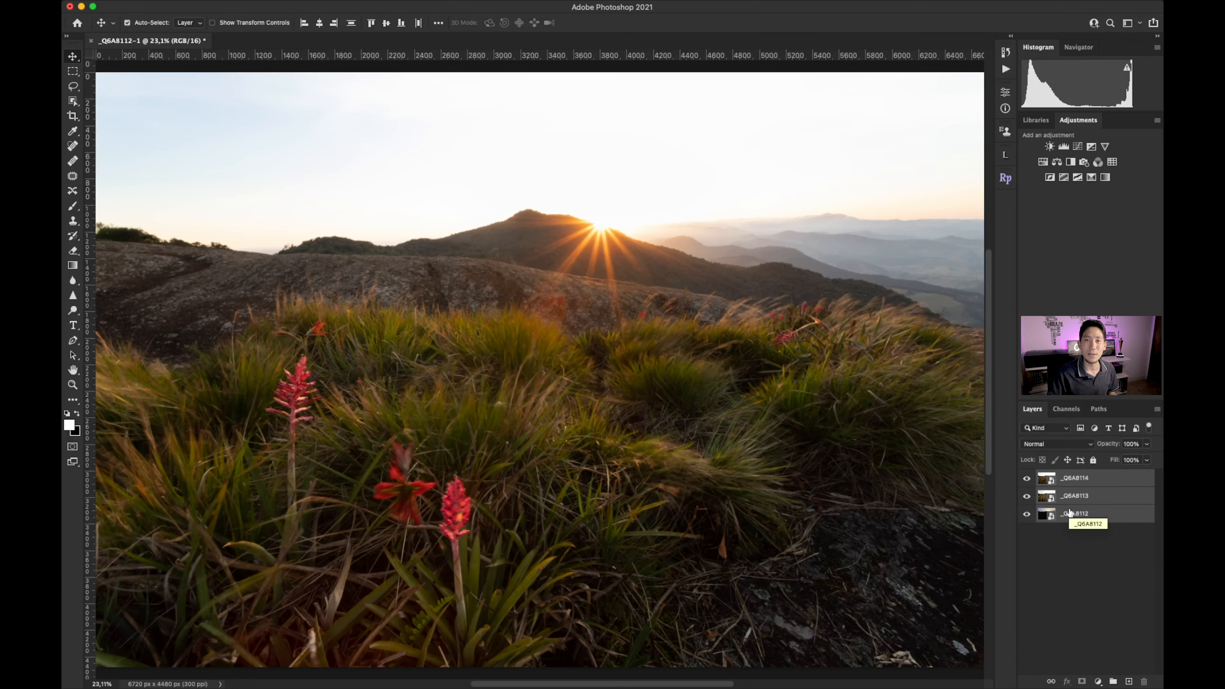
{"action": "mouse_move", "coordinate": [253, 2]}
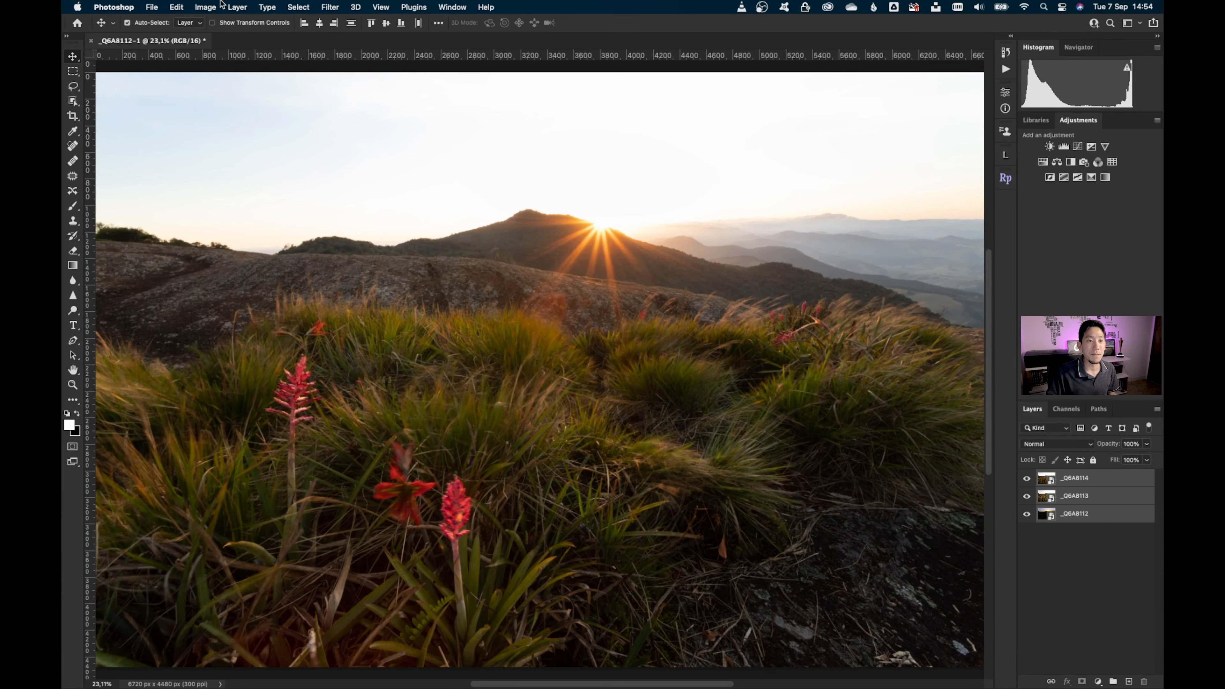
{"action": "left_click", "coordinate": [175, 6]}
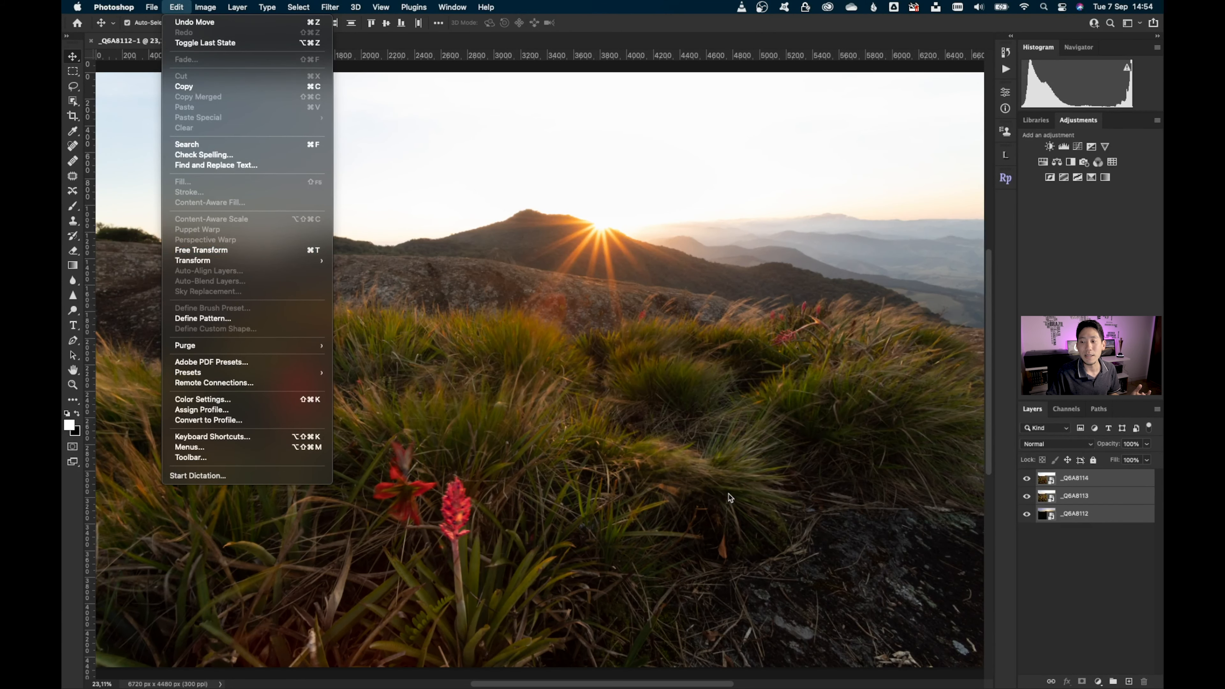
{"action": "left_click", "coordinate": [1089, 551]}
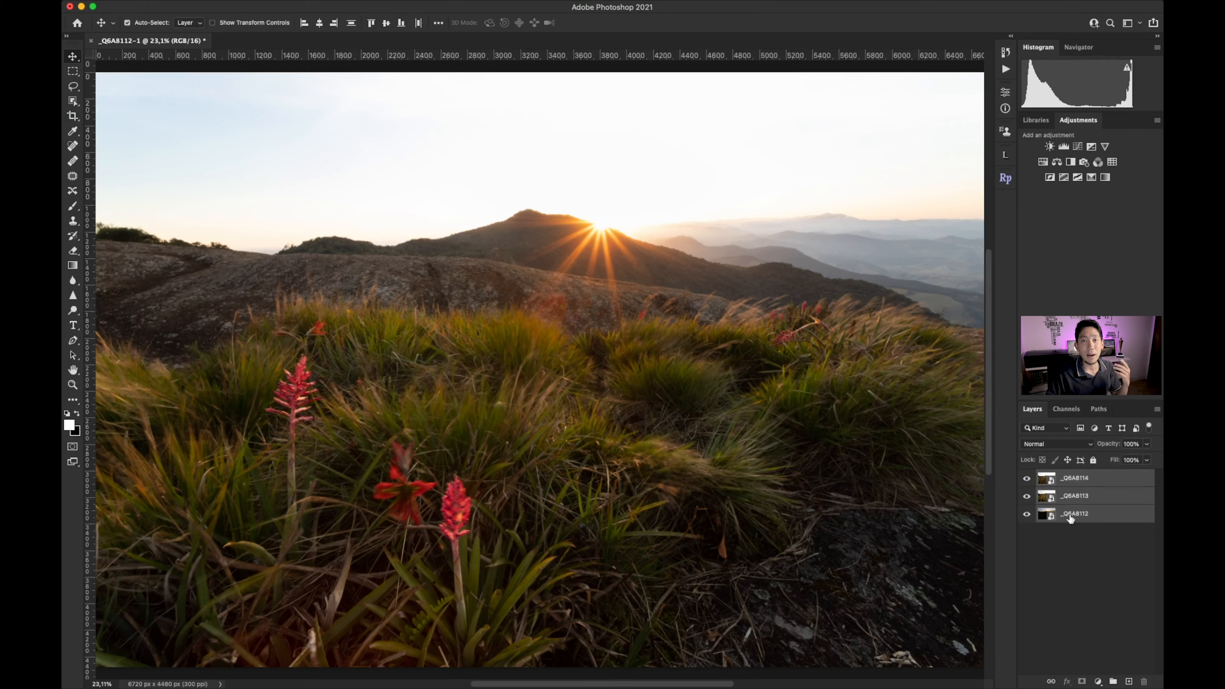
{"action": "mouse_move", "coordinate": [182, 4]}
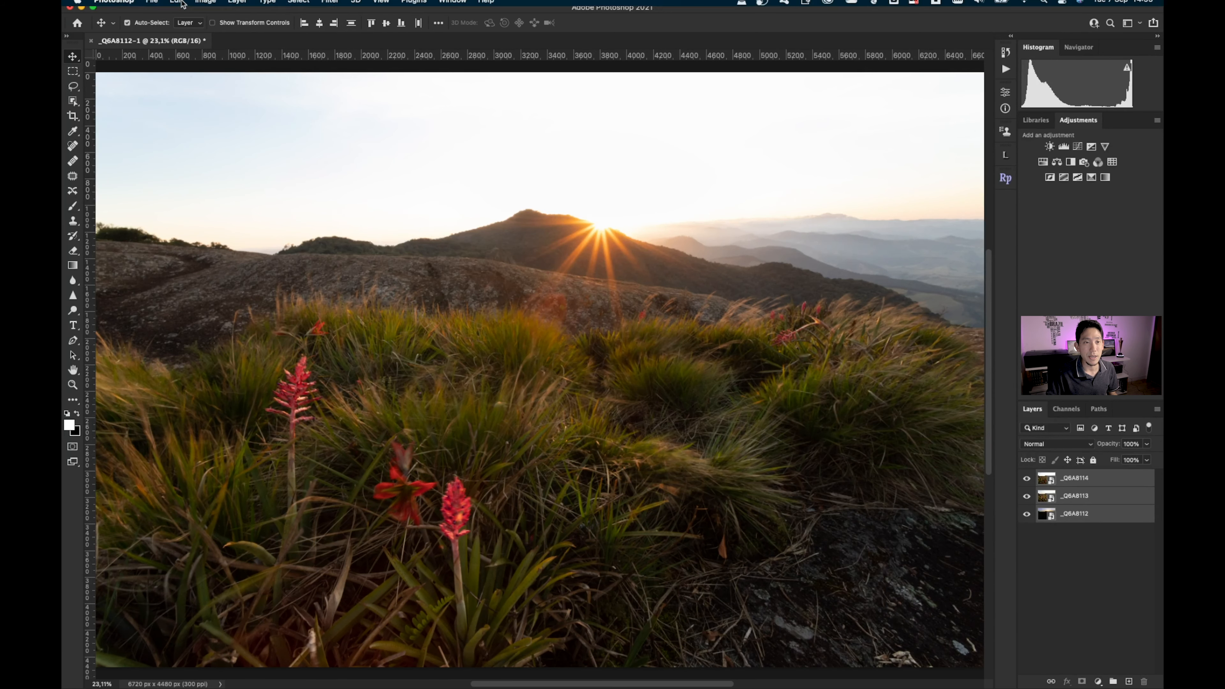
{"action": "left_click", "coordinate": [1080, 565]}
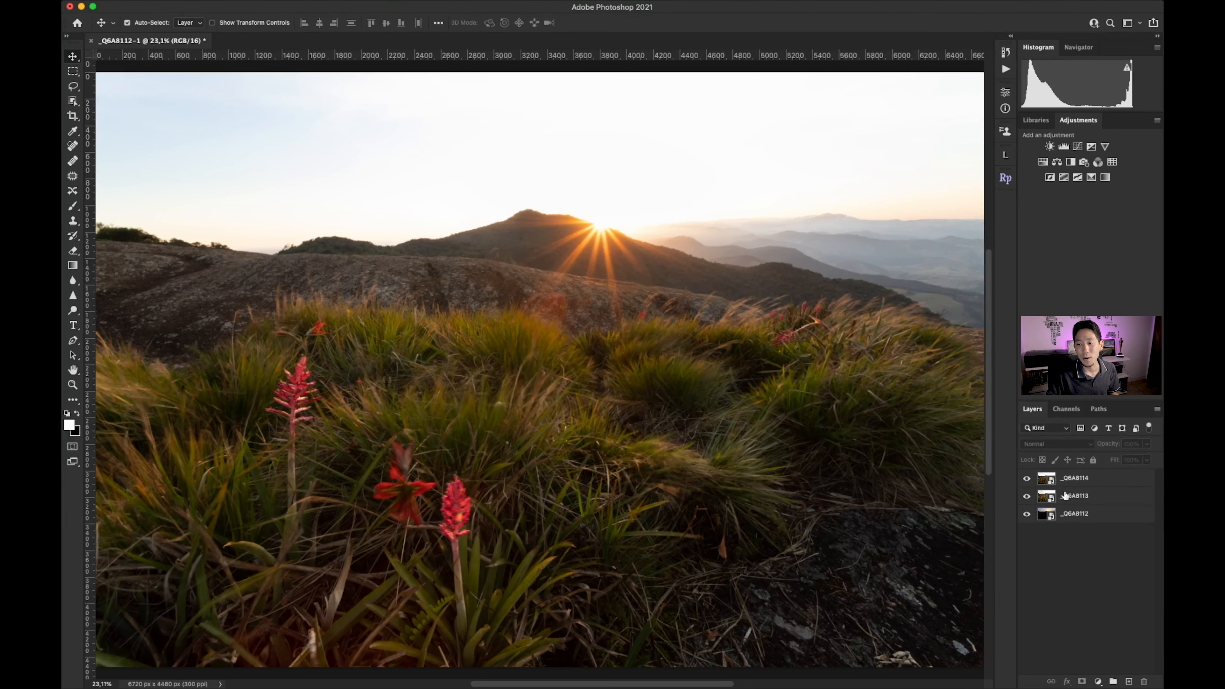
Show only the _Q6A8113 layer and move it below _Q6A8112 to the bottom of the layer stack
{"action": "left_click", "coordinate": [1027, 478]}
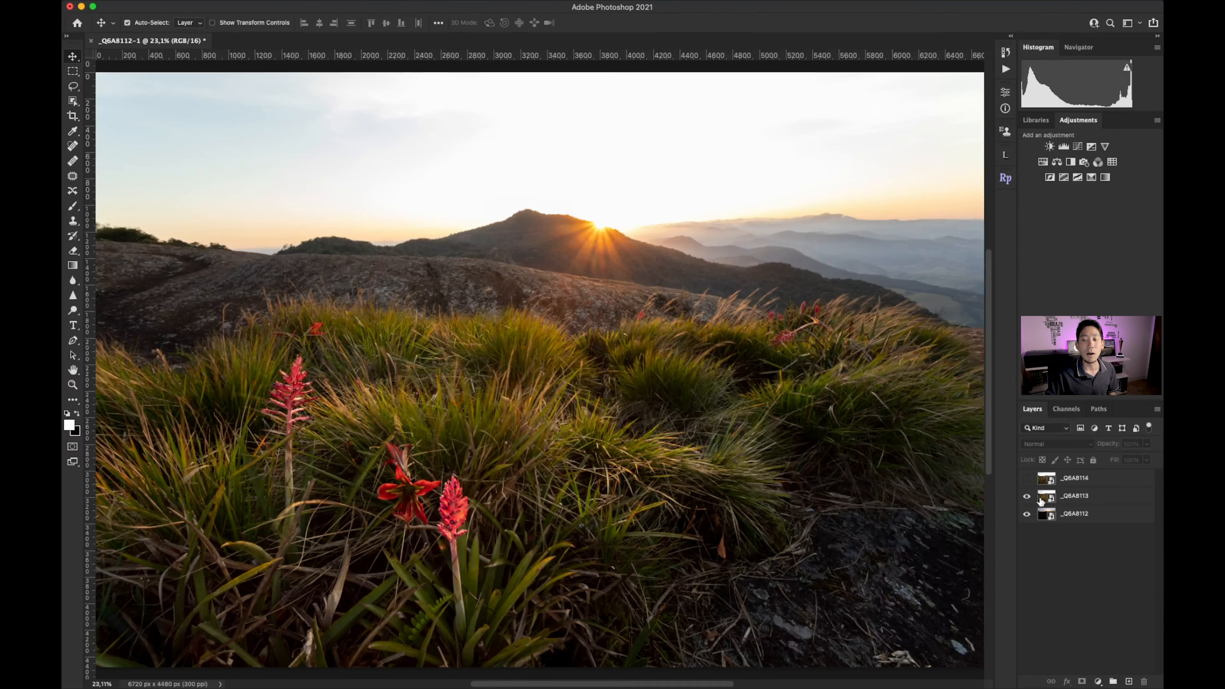
{"action": "left_click", "coordinate": [1040, 501]}
{"action": "left_click", "coordinate": [1027, 495]}
{"action": "left_click", "coordinate": [1027, 514]}
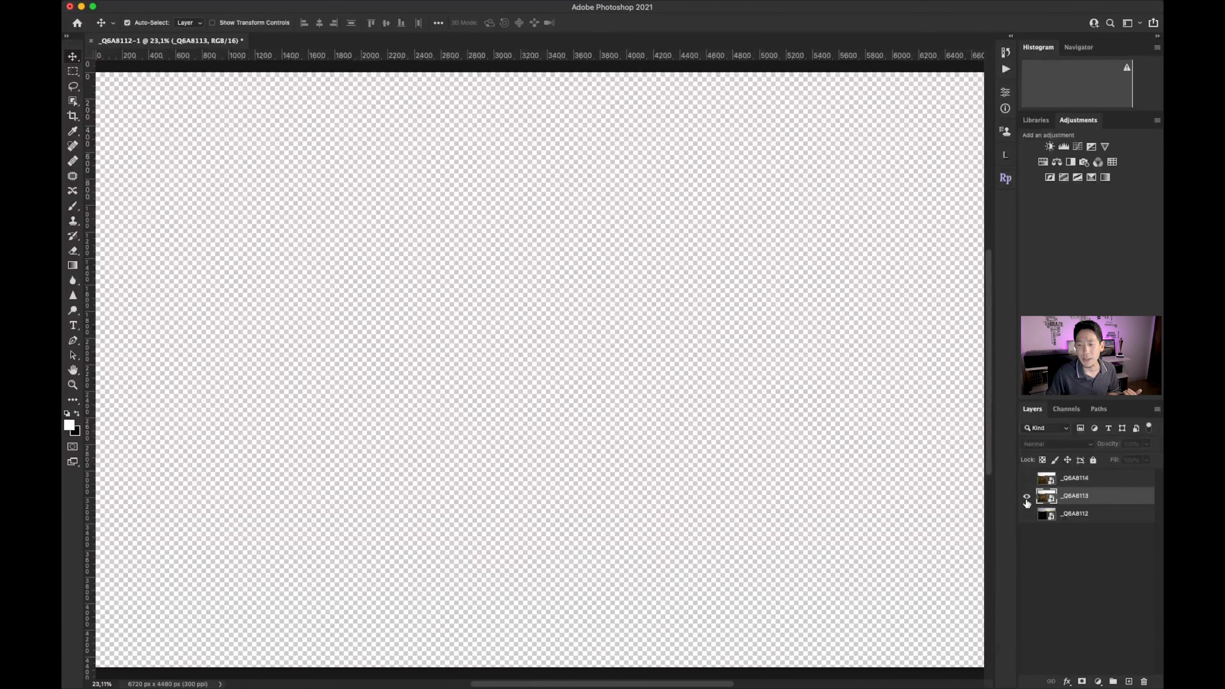
{"action": "left_click", "coordinate": [1027, 496]}
{"action": "left_click_drag", "start_coordinate": [1044, 497], "coordinate": [1050, 518]}
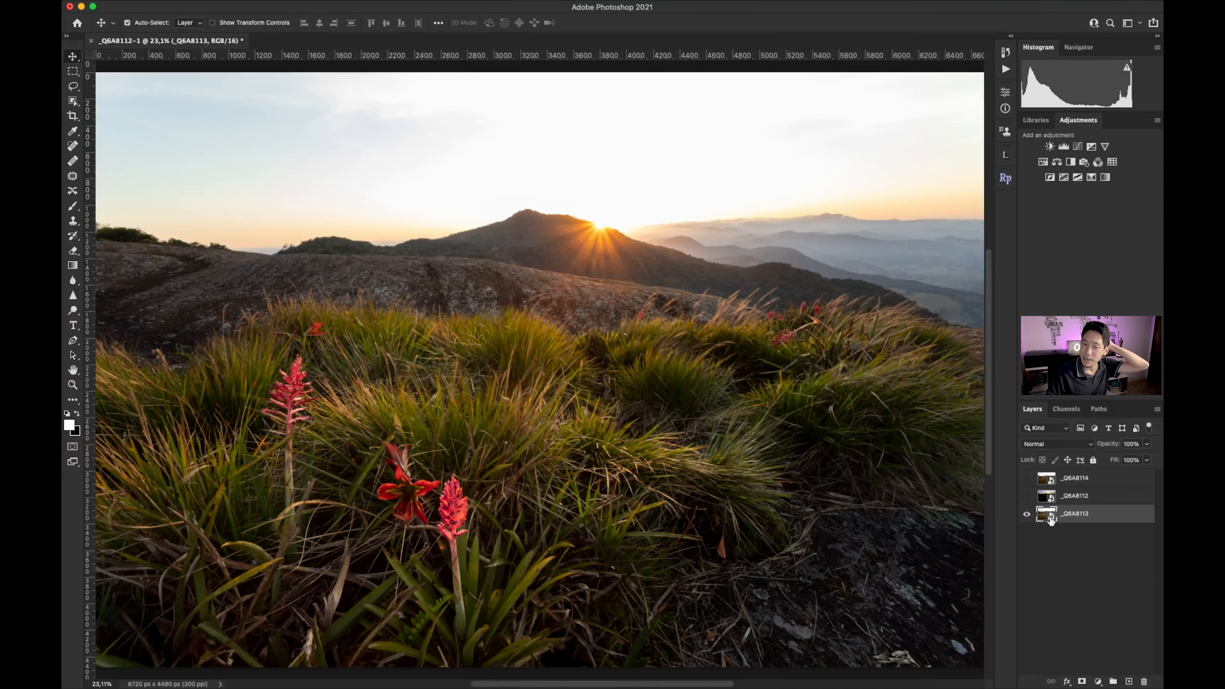
Show the _Q6A8112 layer above _Q6A8113 and set its blend mode to Difference
{"action": "left_click", "coordinate": [1027, 496]}
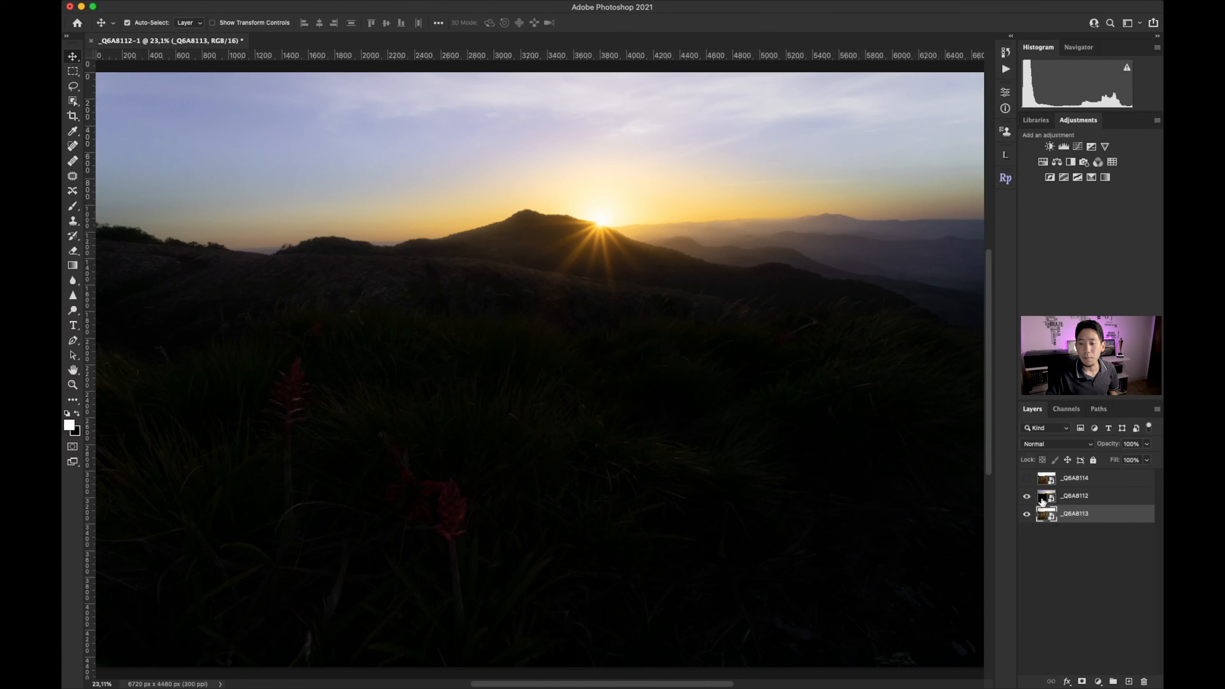
{"action": "left_click", "coordinate": [1045, 500]}
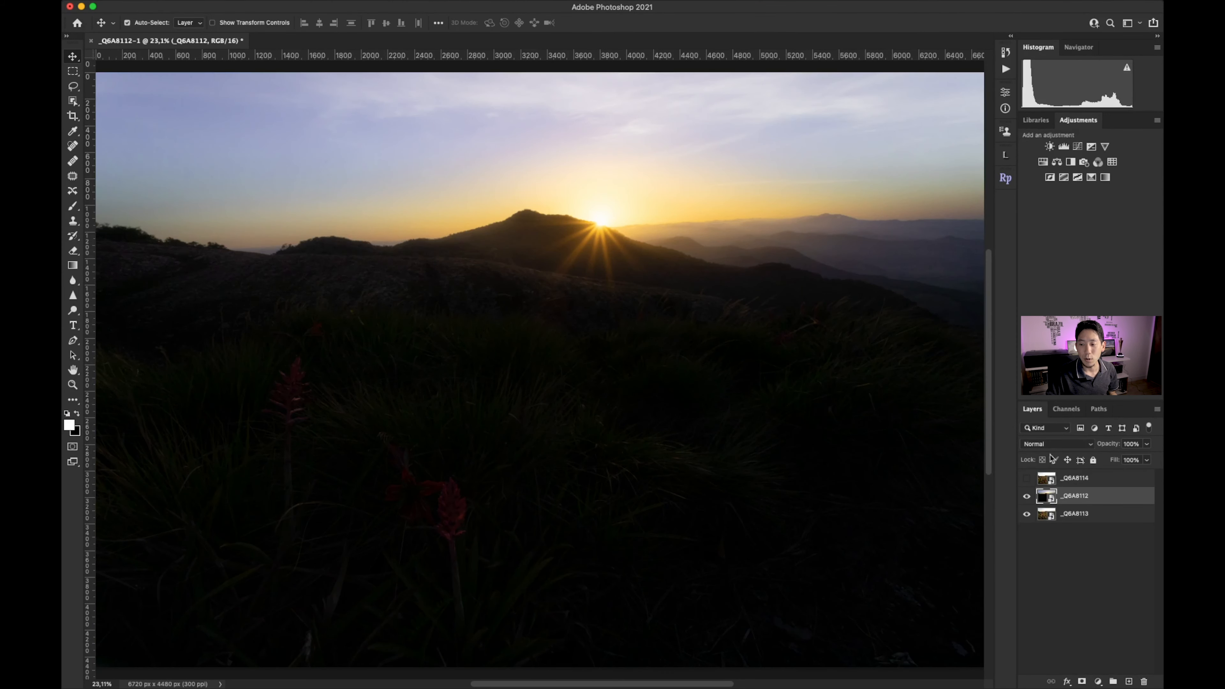
{"action": "left_click", "coordinate": [1051, 444]}
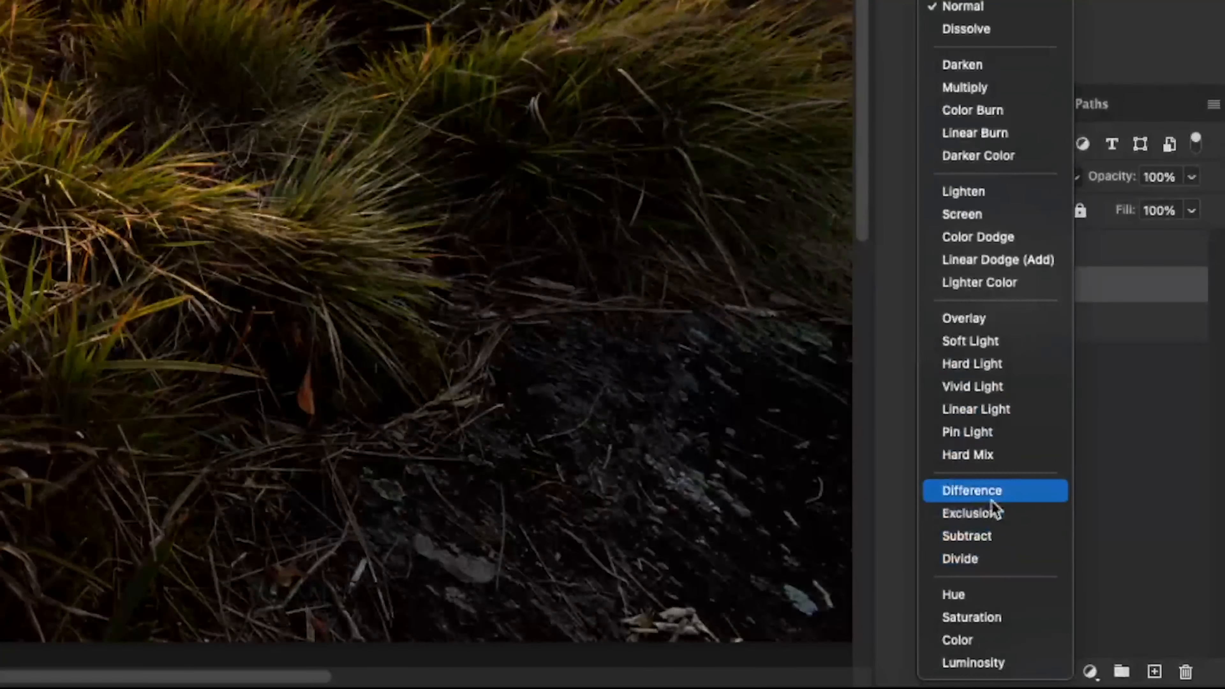
{"action": "left_click", "coordinate": [992, 500]}
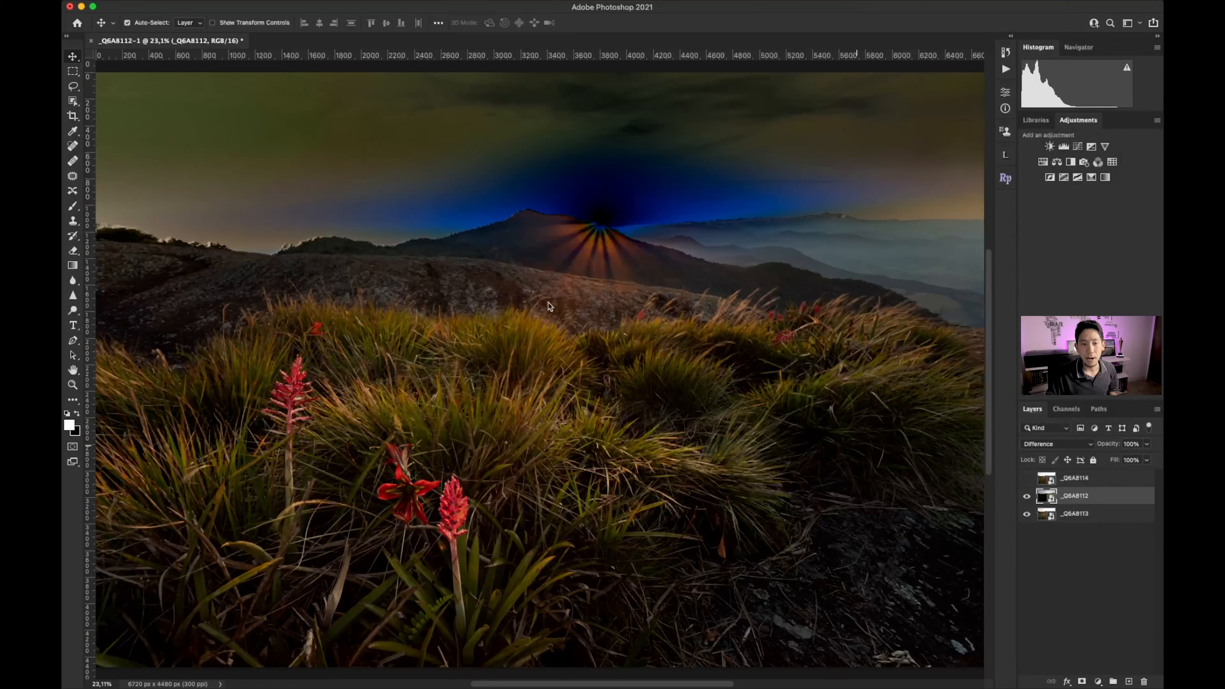
Align the _Q6A8112 layer with _Q6A8113 along the tree-covered ridge line, and return its blend mode to Normal
{"action": "key", "text": "z"}
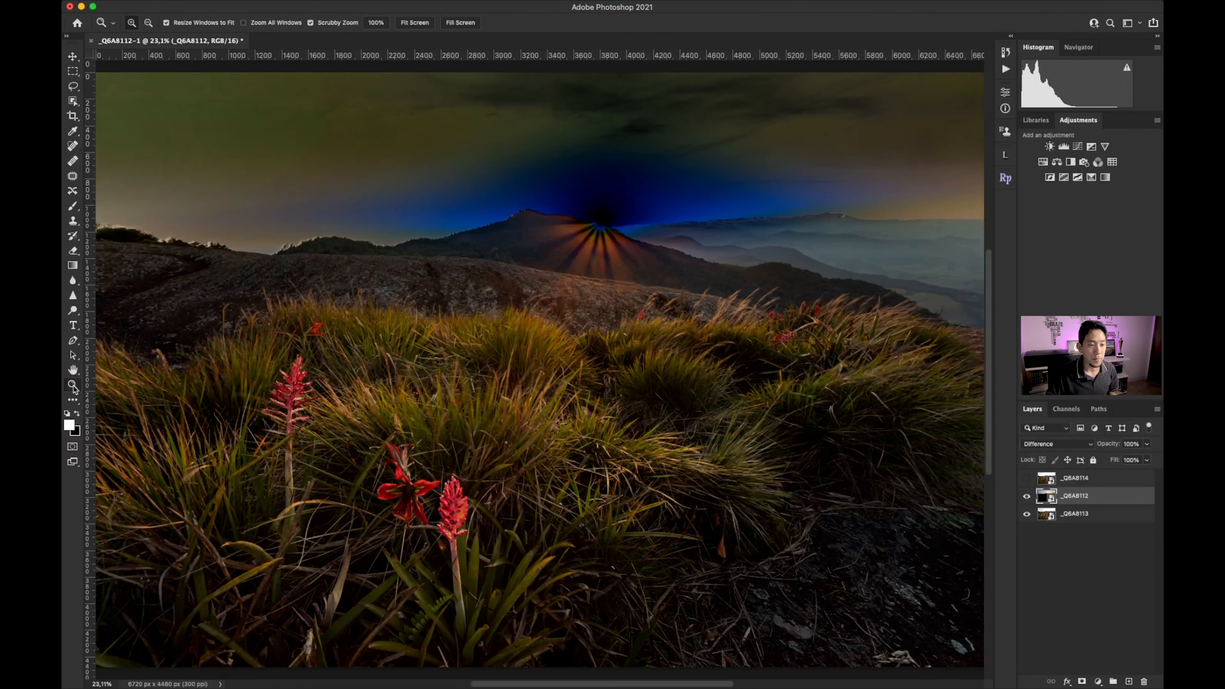
{"action": "left_click_drag", "start_coordinate": [335, 234], "coordinate": [375, 310]}
{"action": "left_click", "coordinate": [73, 57]}
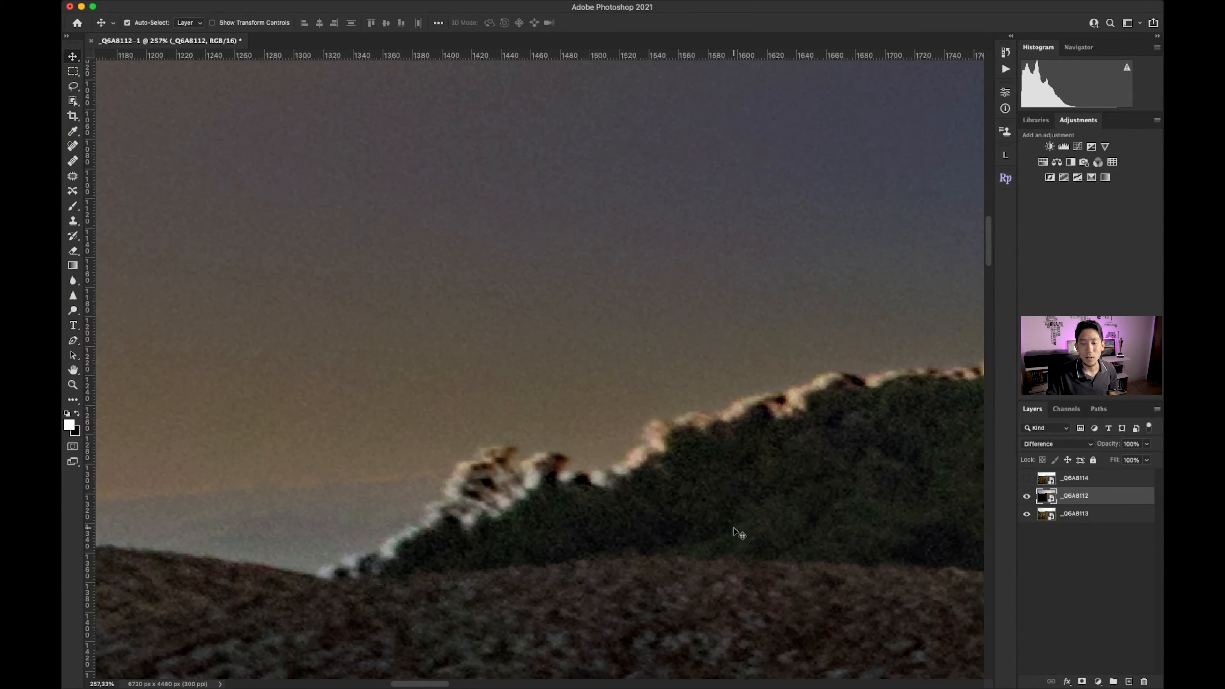
{"action": "mouse_move", "coordinate": [730, 531]}
{"action": "left_mouse_down"}
{"action": "mouse_move", "coordinate": [760, 541]}
{"action": "mouse_move", "coordinate": [745, 531]}
{"action": "left_mouse_up"}
{"action": "left_click", "coordinate": [72, 385]}
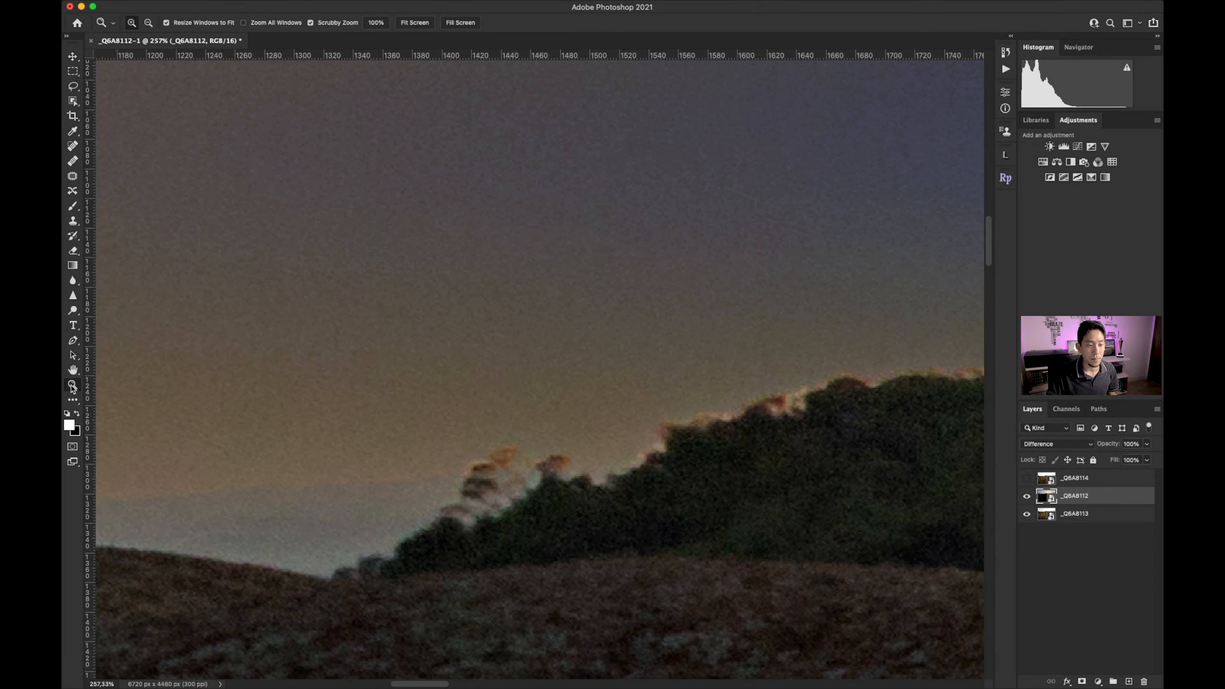
{"action": "right_click", "coordinate": [339, 362]}
{"action": "left_click", "coordinate": [357, 367]}
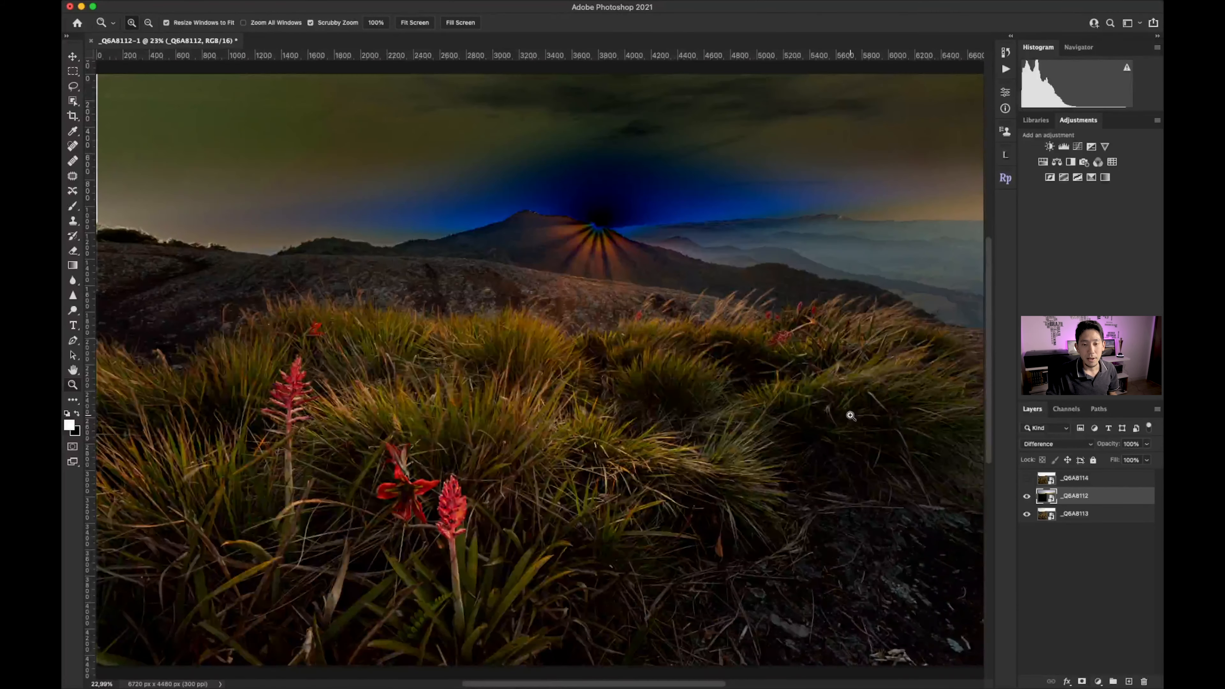
{"action": "key", "text": "alt+shift+n"}
Show the _Q6A8114 layer and set its blend mode to Difference
{"action": "left_click", "coordinate": [1026, 479]}
{"action": "left_click", "coordinate": [1047, 480]}
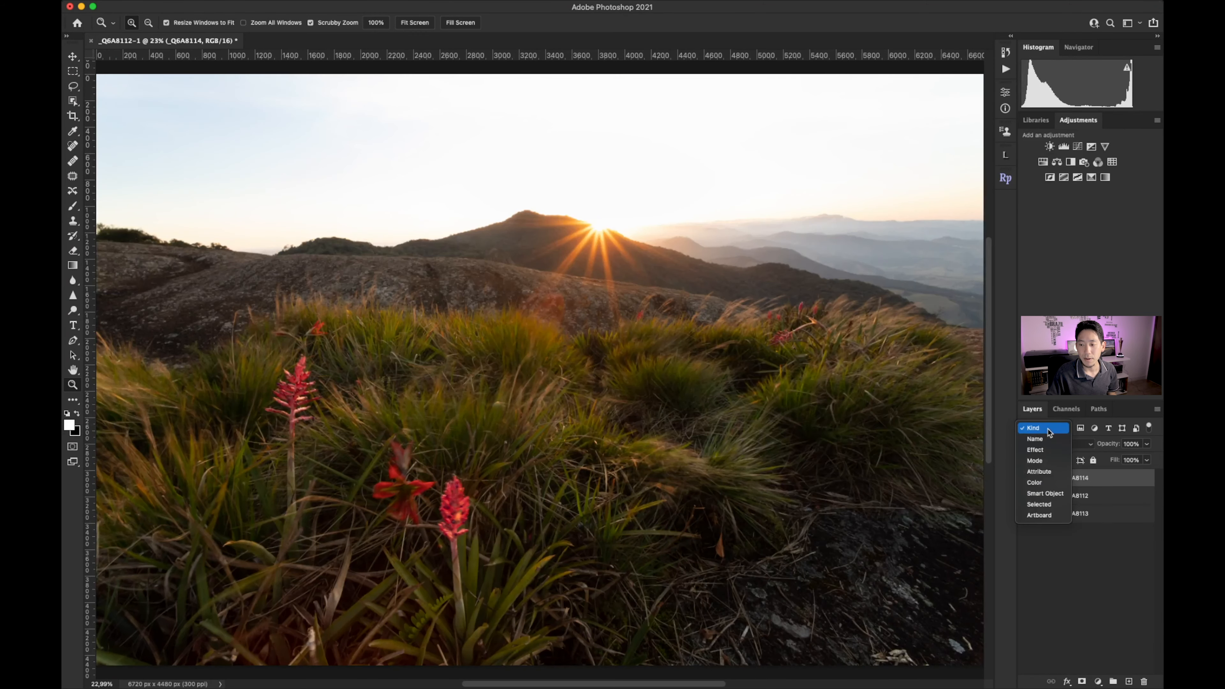
{"action": "left_click", "coordinate": [1051, 444]}
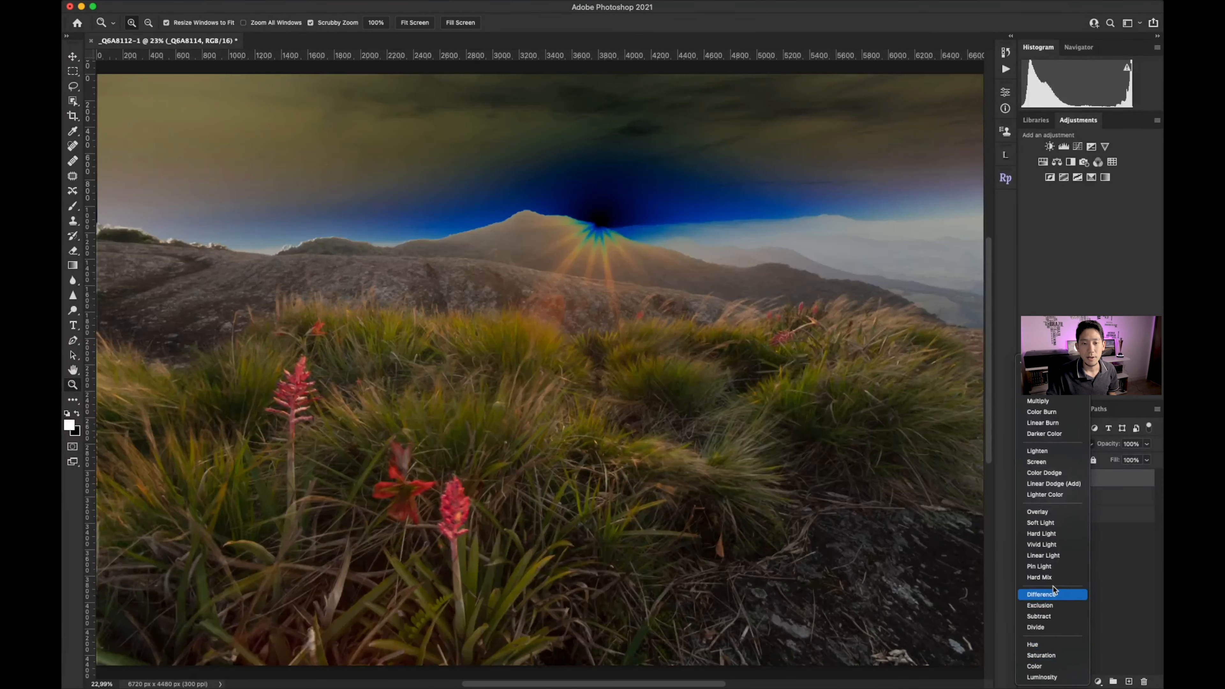
{"action": "left_click", "coordinate": [1053, 594]}
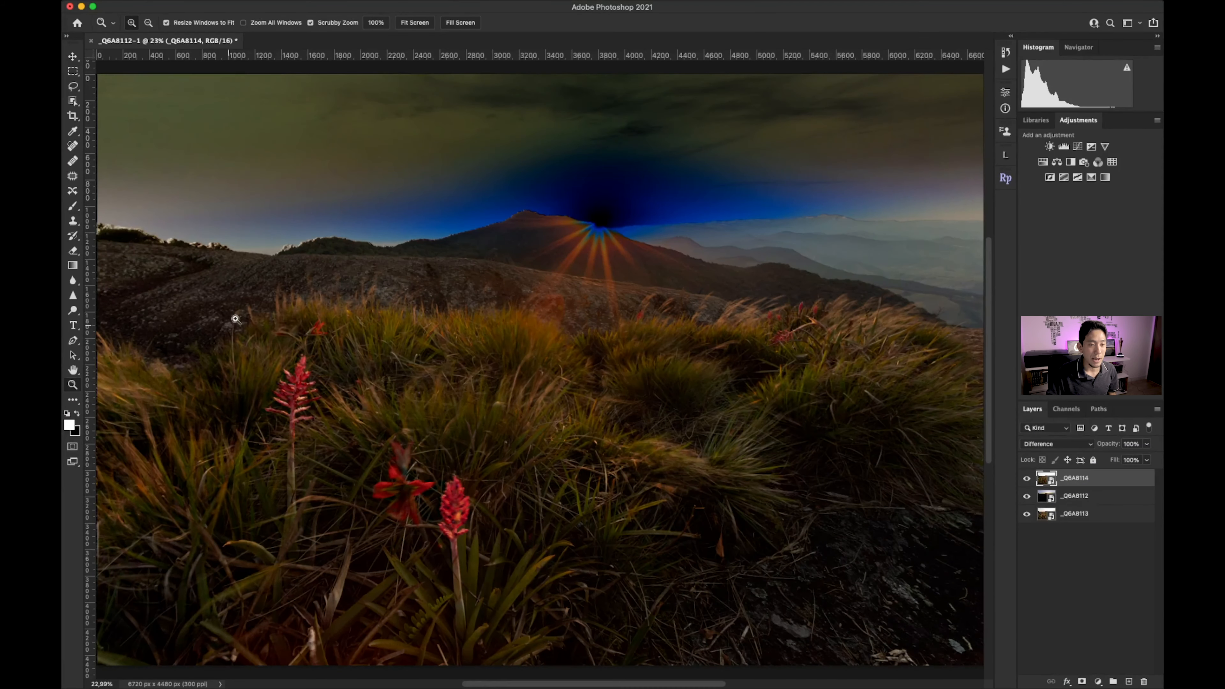
Align the _Q6A8114 layer with the layers below along the tree-covered ridge line, and return its blend mode to Normal
{"action": "left_click_drag", "start_coordinate": [273, 244], "coordinate": [446, 245]}
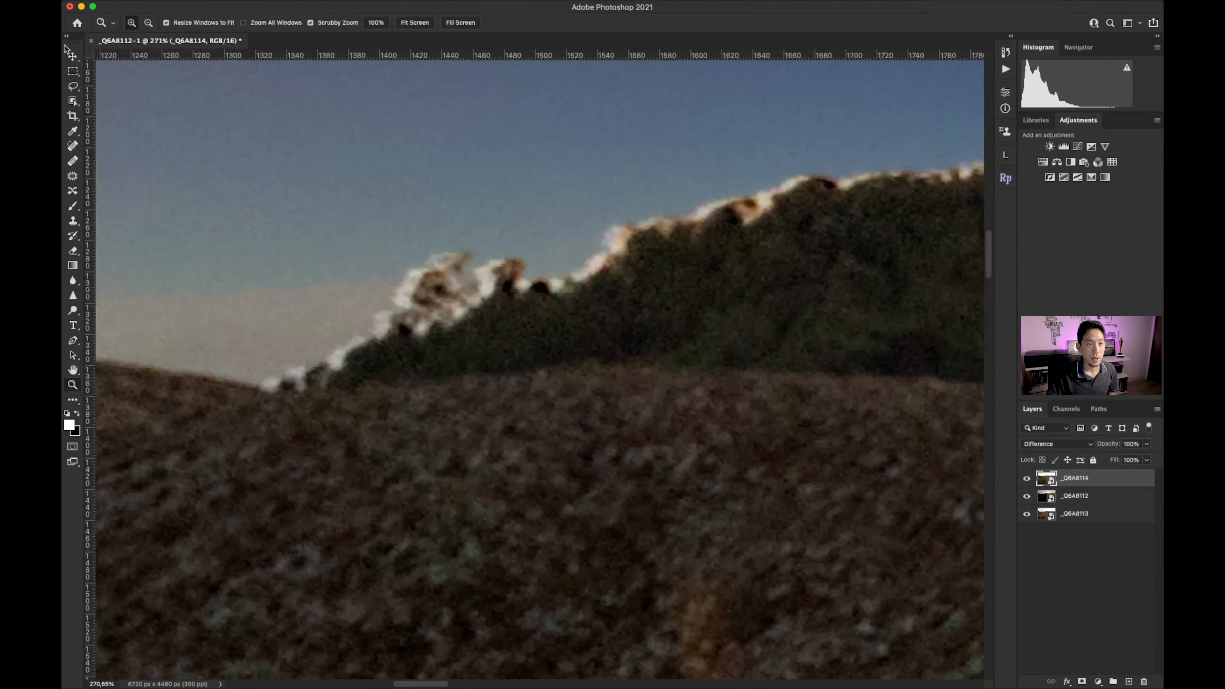
{"action": "left_click", "coordinate": [72, 56]}
{"action": "key", "text": "Right"}
{"action": "key", "text": "Right"}
{"action": "key", "text": "Right"}
{"action": "key", "text": "Right"}
{"action": "key", "text": "Right"}
{"action": "left_click_drag", "start_coordinate": [516, 389], "coordinate": [506, 386]}
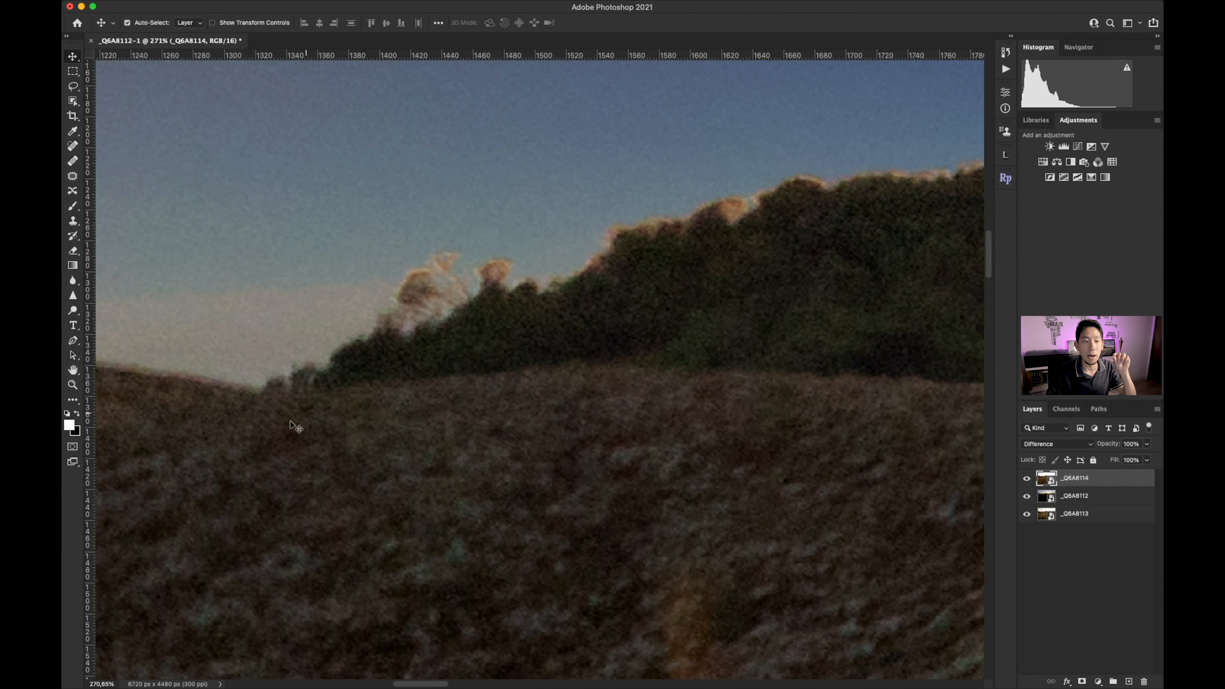
{"action": "left_click", "coordinate": [73, 386]}
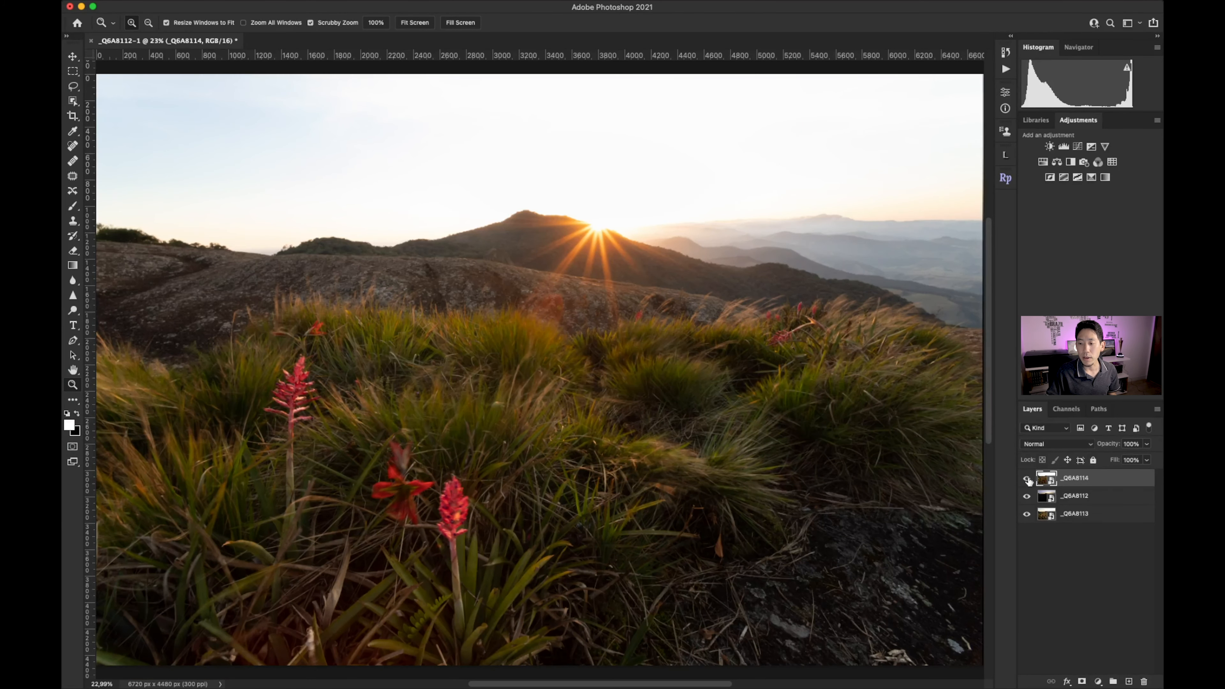
Compare the aligned exposures by switching the visibility of the _Q6A8114 and _Q6A8112 layers off and on
{"action": "left_click_drag", "start_coordinate": [1028, 480], "coordinate": [1027, 497]}
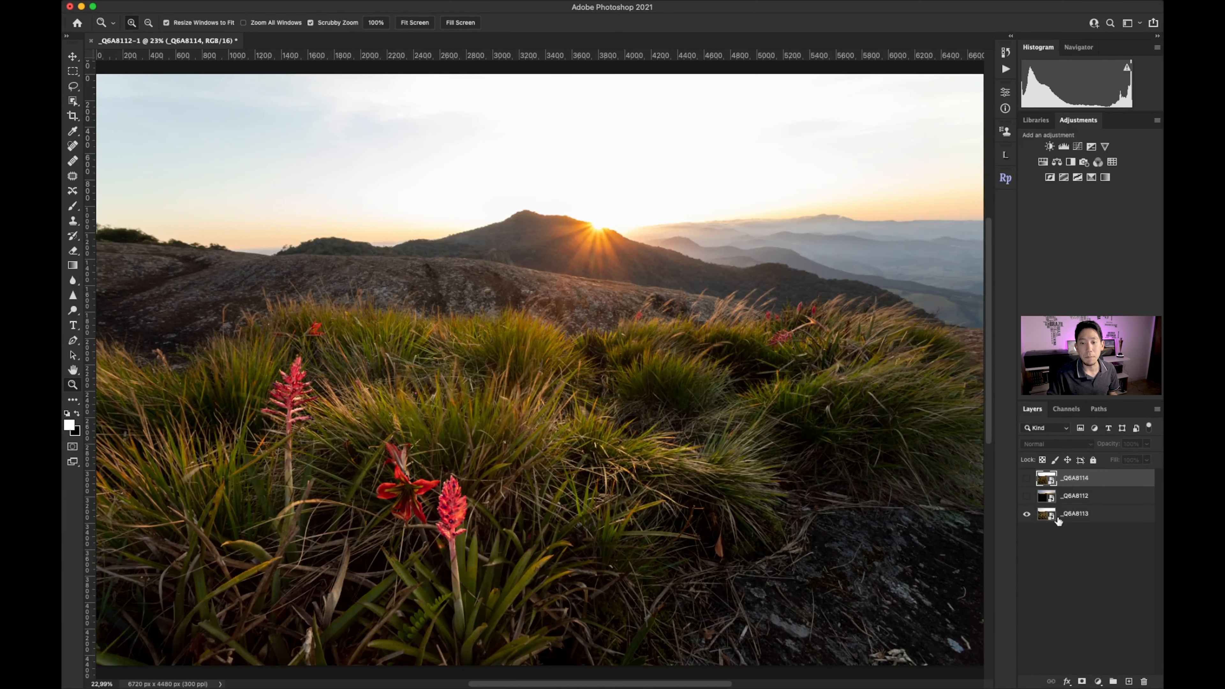
{"action": "left_click", "coordinate": [1026, 496]}
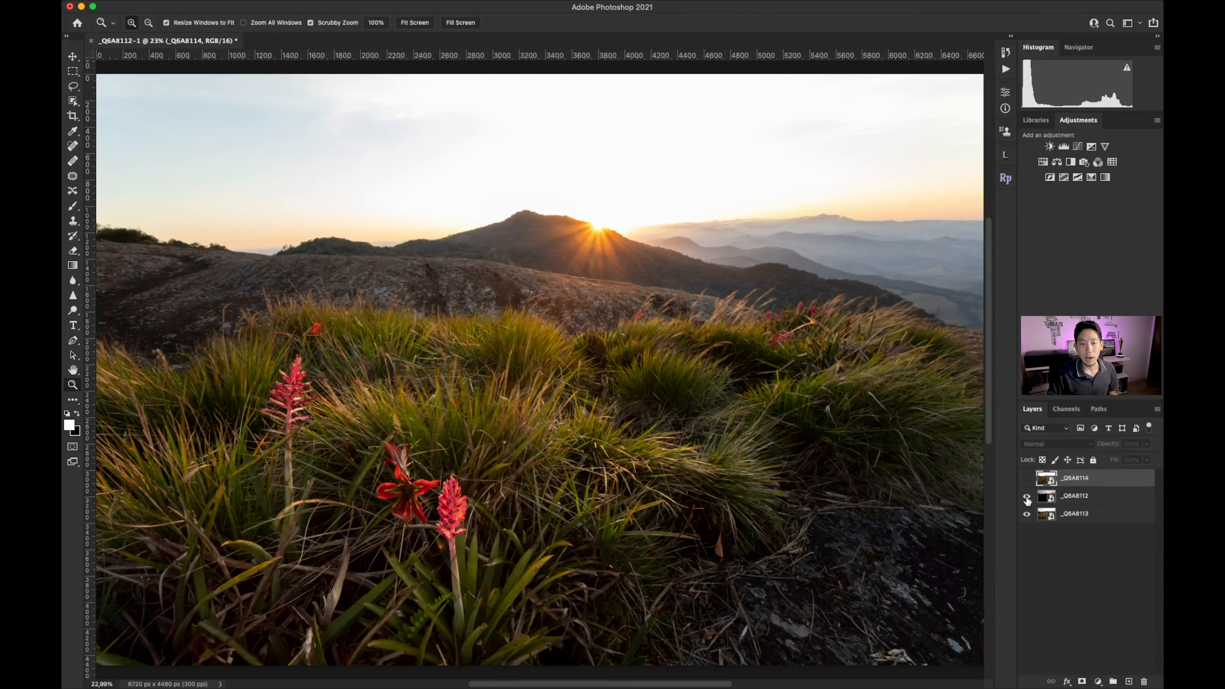
{"action": "left_click", "coordinate": [1026, 496]}
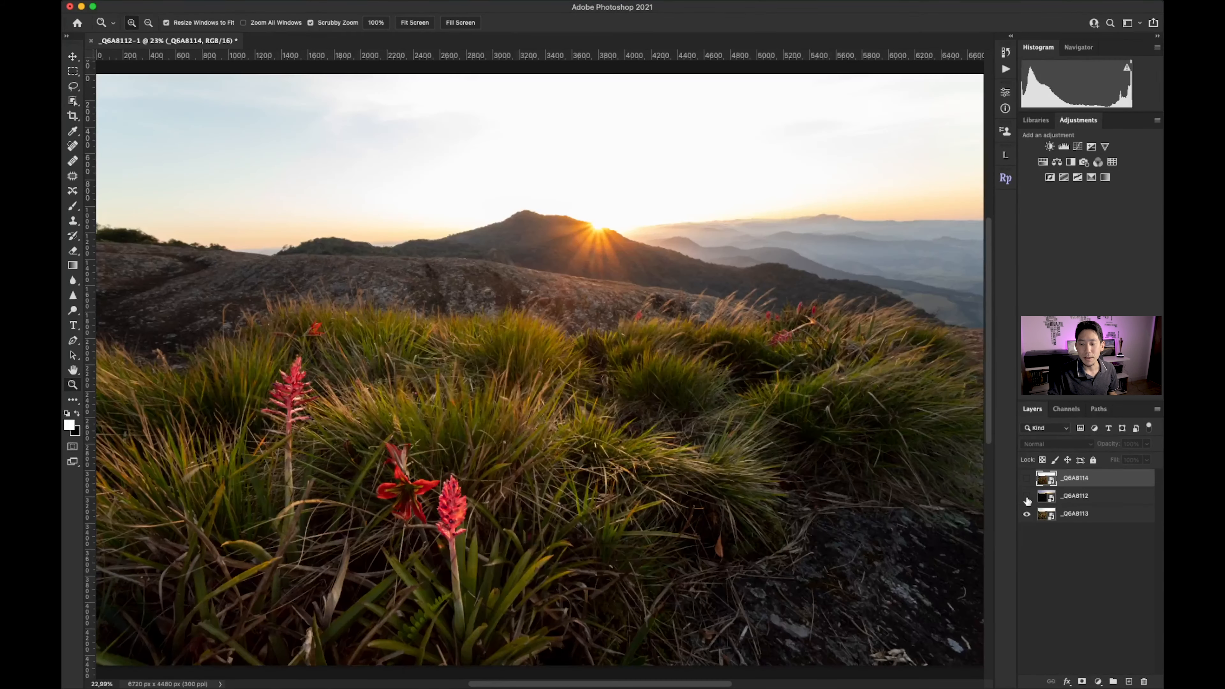
{"action": "left_click", "coordinate": [1026, 497]}
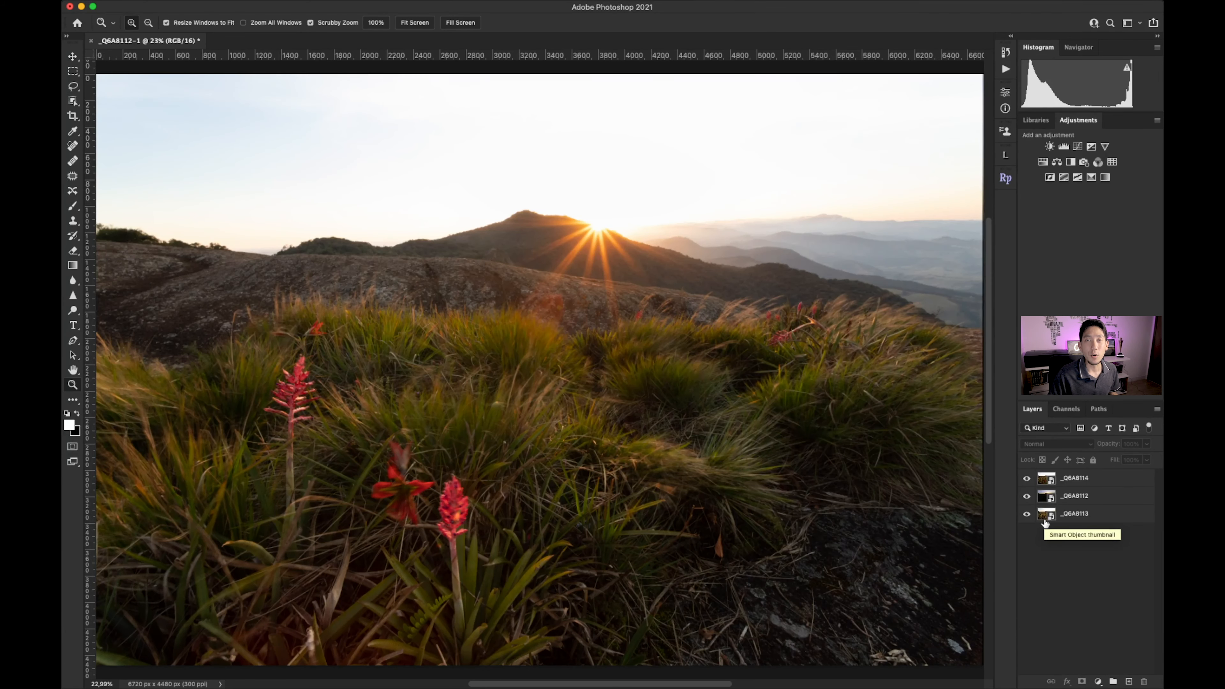
Hide the _Q6A8112 and _Q6A8114 layers and rename the _Q6A8113 layer as Primeiro Plano
{"action": "left_click", "coordinate": [1027, 497]}
{"action": "left_click", "coordinate": [1027, 479]}
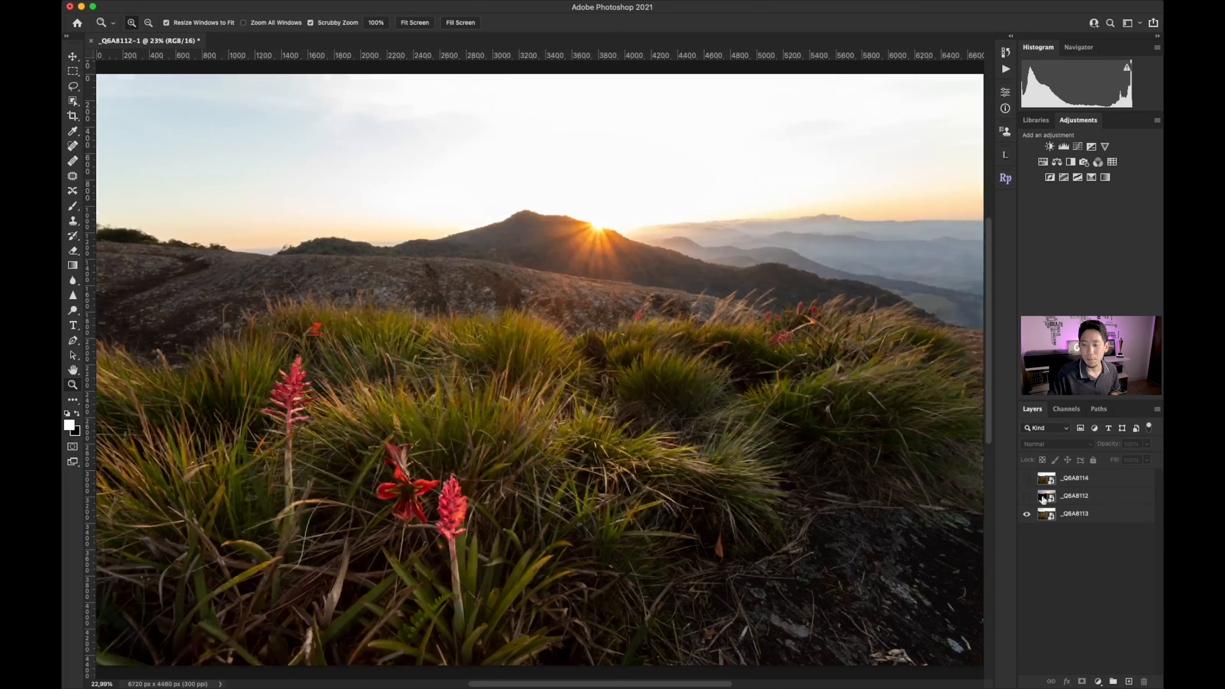
{"action": "double_click", "coordinate": [1080, 516]}
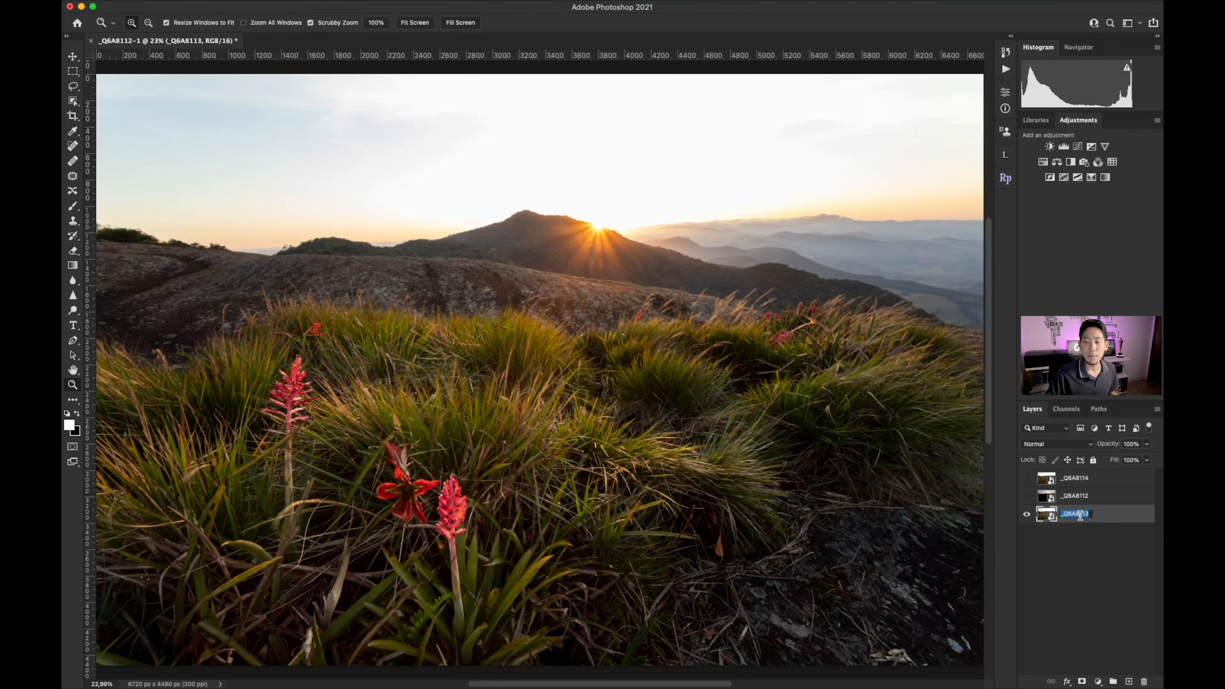
{"action": "type", "text": "Primeiro Plano"}
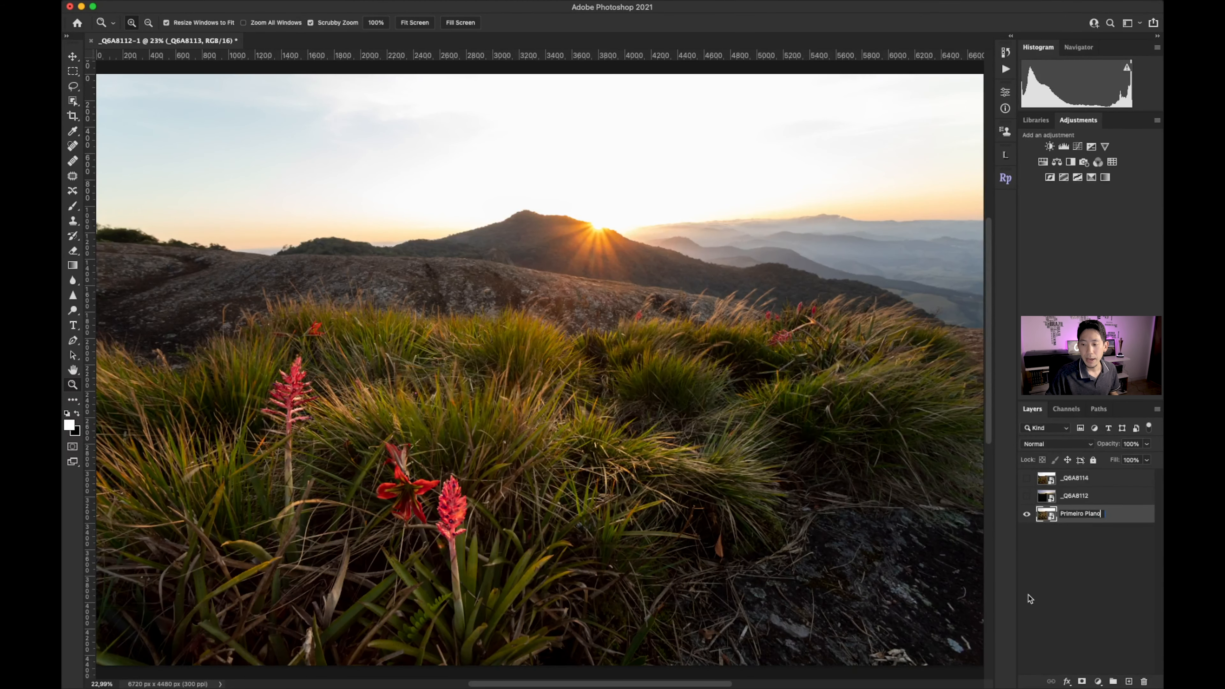
{"action": "key", "text": "Return"}
Show the _Q6A8112 layer and rename it as Ceu
{"action": "left_click", "coordinate": [1026, 496]}
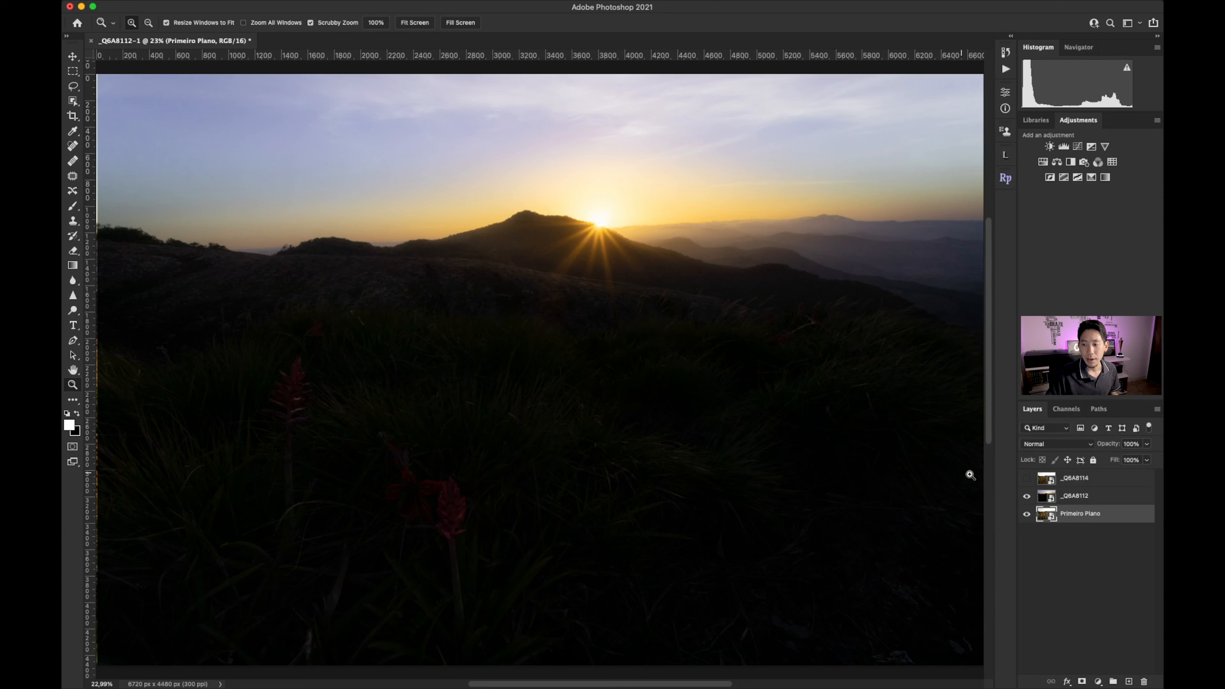
{"action": "double_click", "coordinate": [1075, 496]}
{"action": "type", "text": "Ceu"}
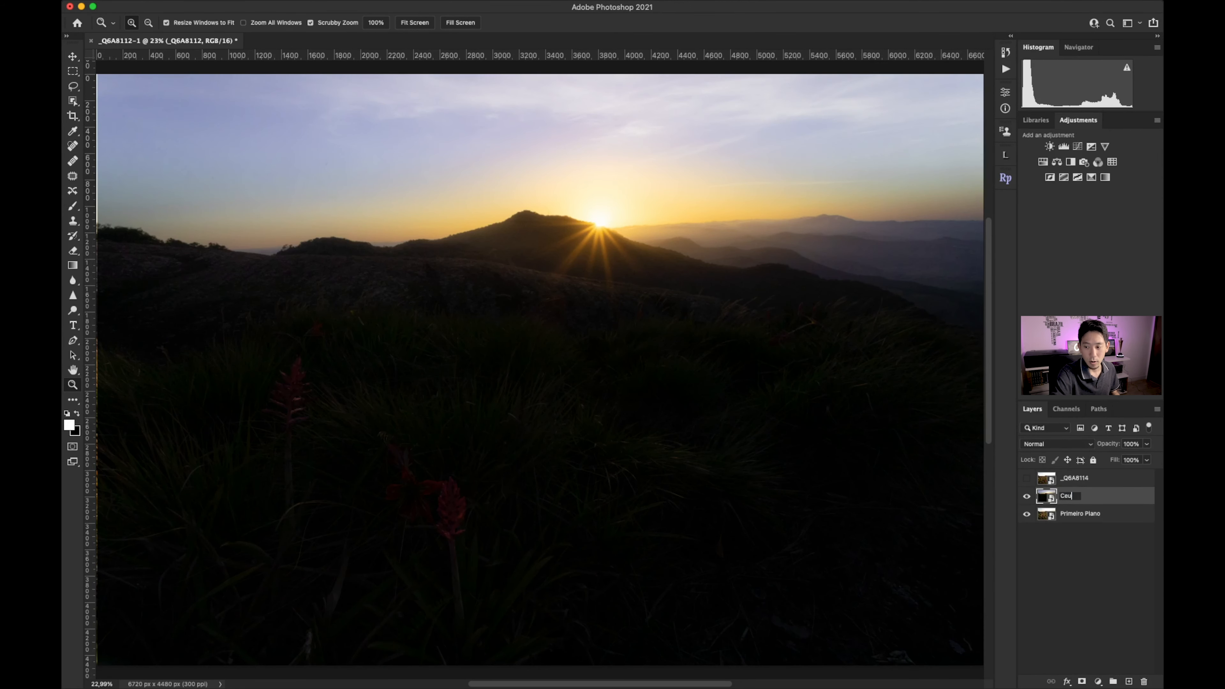
{"action": "key", "text": "Return"}
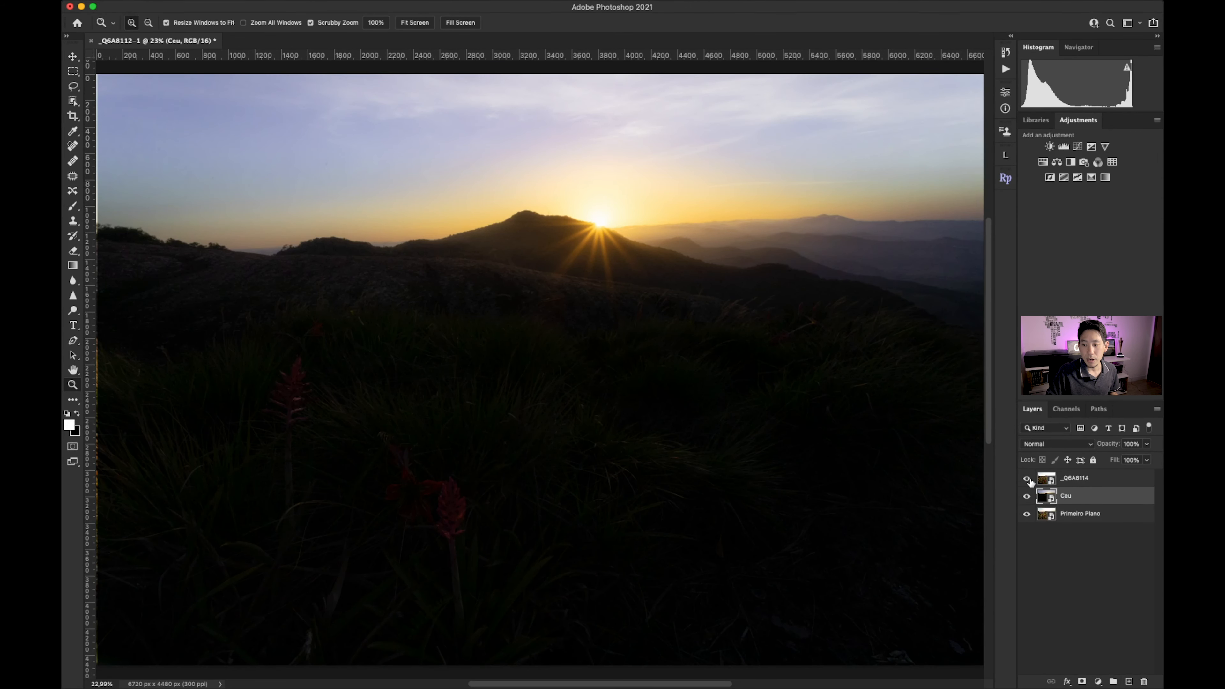
Show the _Q6A8114 layer and rename it as Sol
{"action": "left_click", "coordinate": [1027, 478]}
{"action": "double_click", "coordinate": [1067, 478]}
{"action": "type", "text": "Sol"}
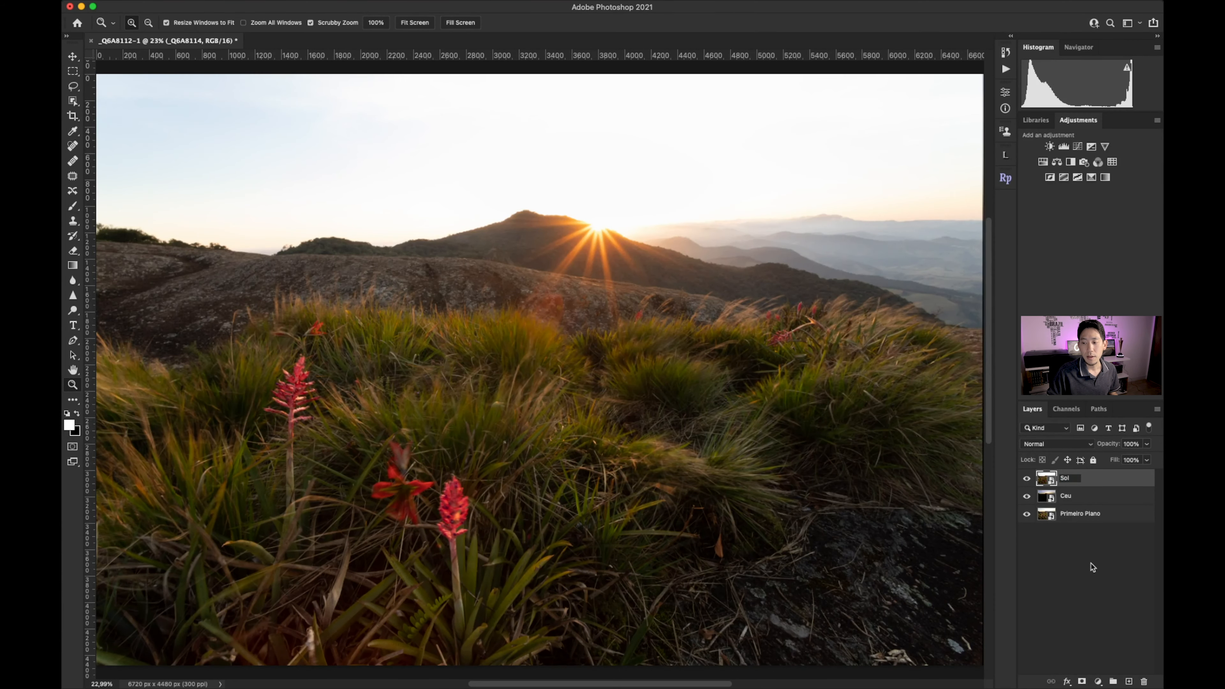
{"action": "key", "text": "Return"}
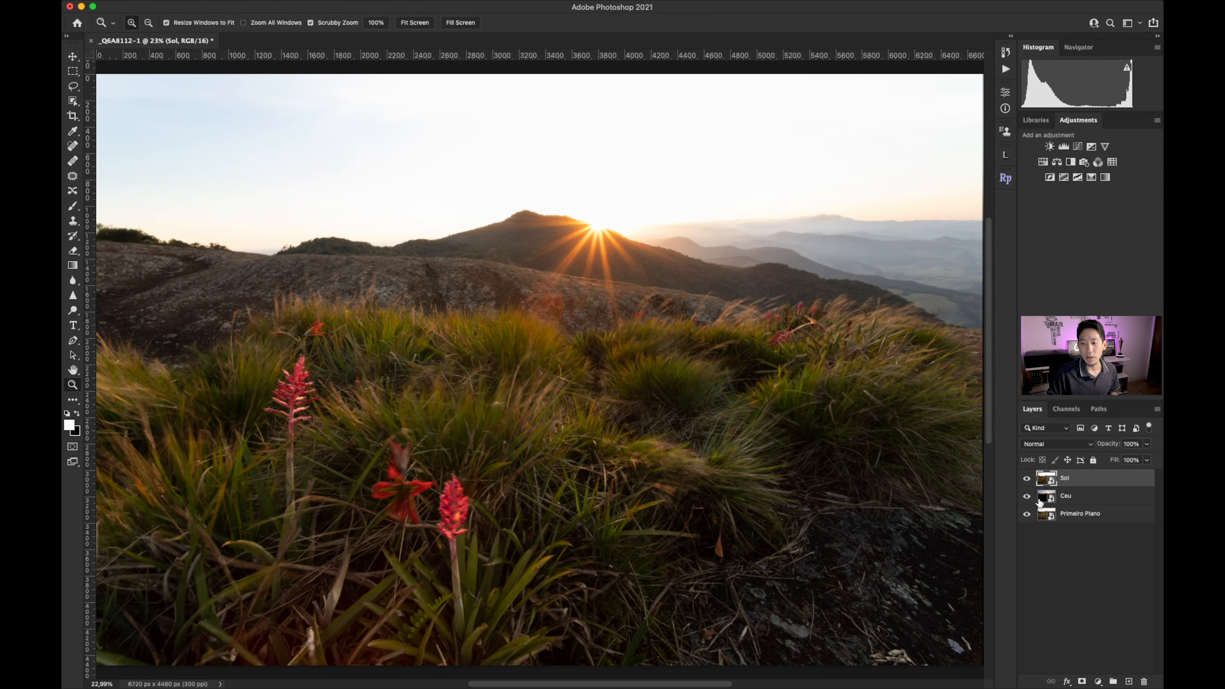
Compare the three exposures by switching the visibility of the Sol and Ceu layers off and on
{"action": "left_click", "coordinate": [1026, 478]}
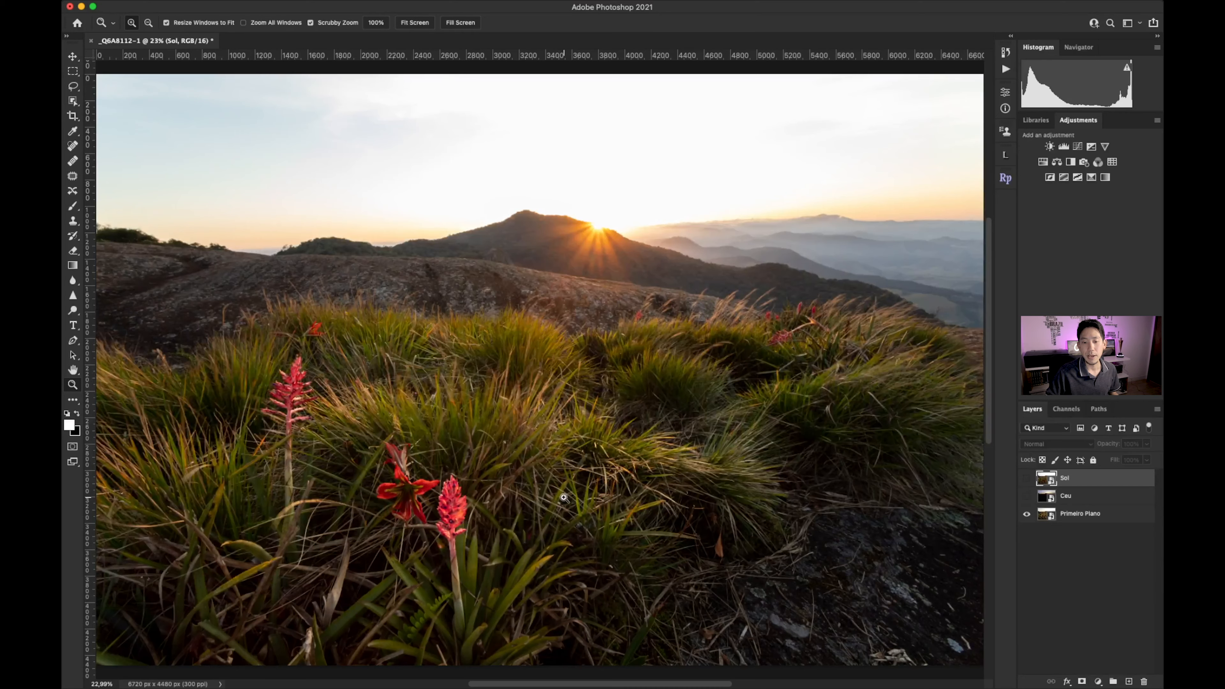
{"action": "left_click", "coordinate": [1027, 496]}
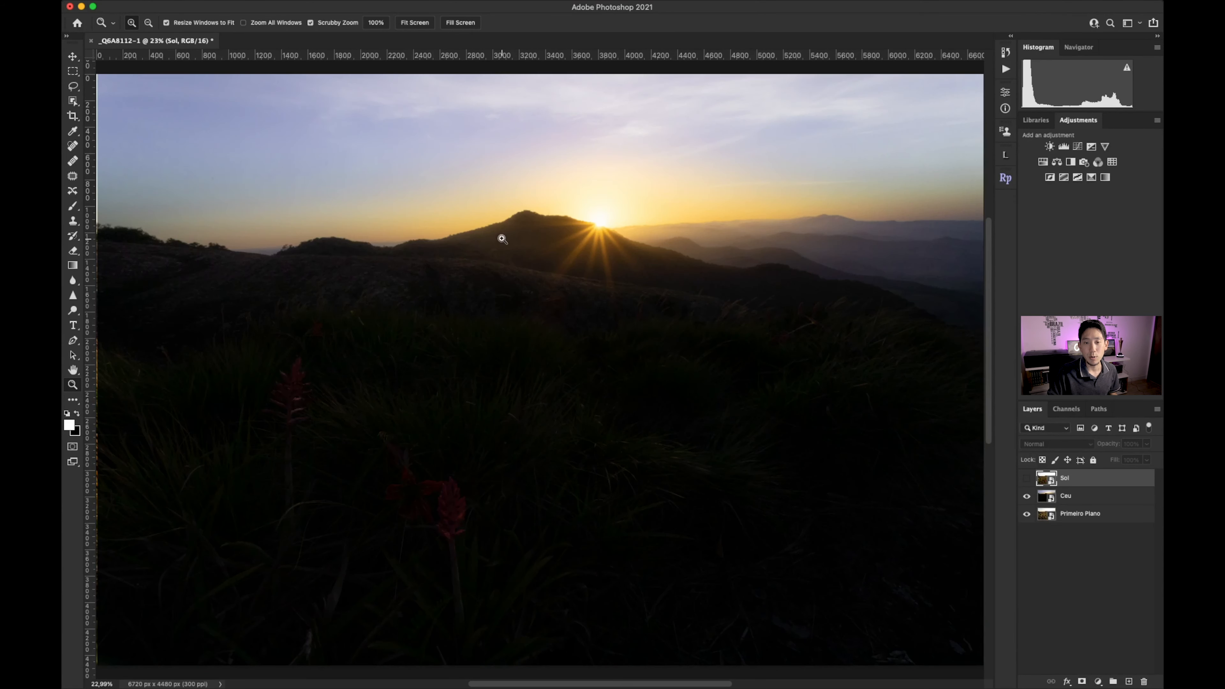
{"action": "left_click", "coordinate": [1026, 478]}
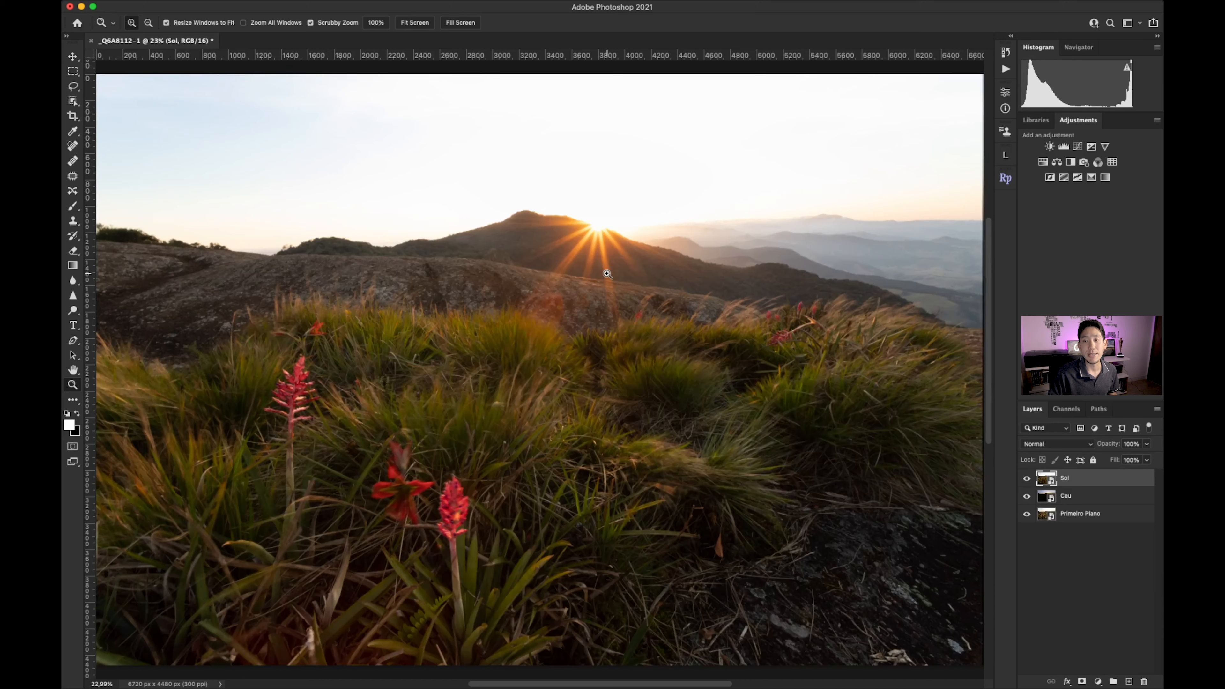
{"action": "left_click", "coordinate": [1116, 578]}
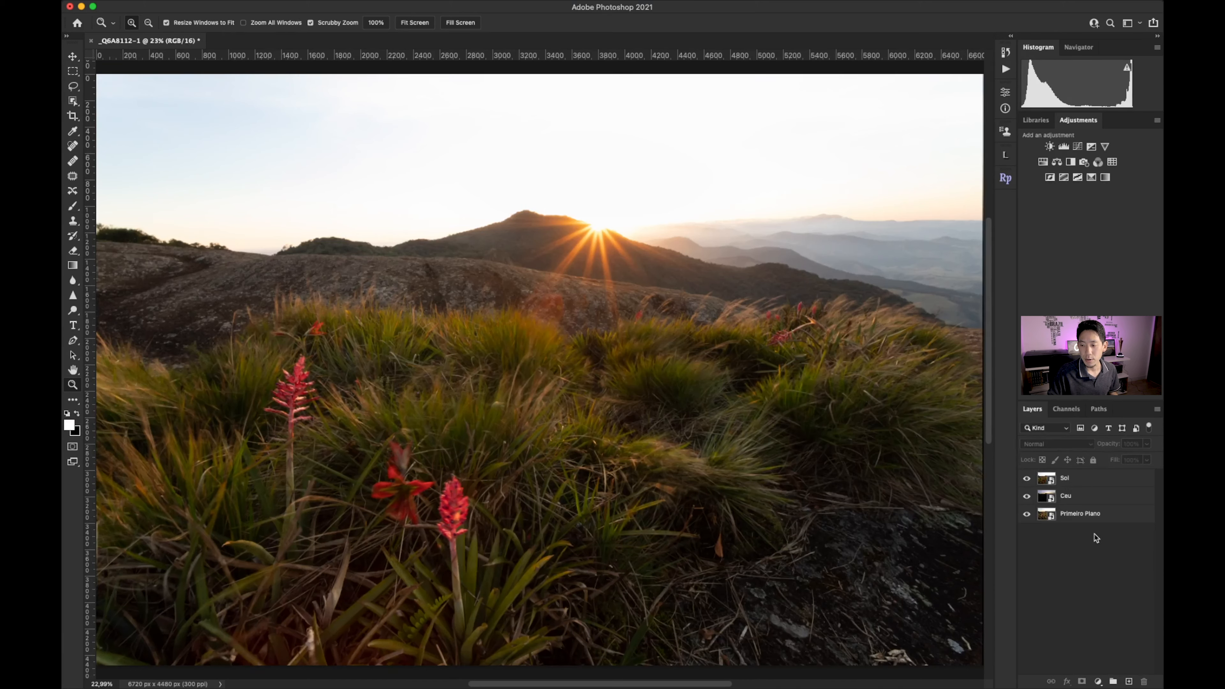
{"action": "left_click", "coordinate": [1068, 483]}
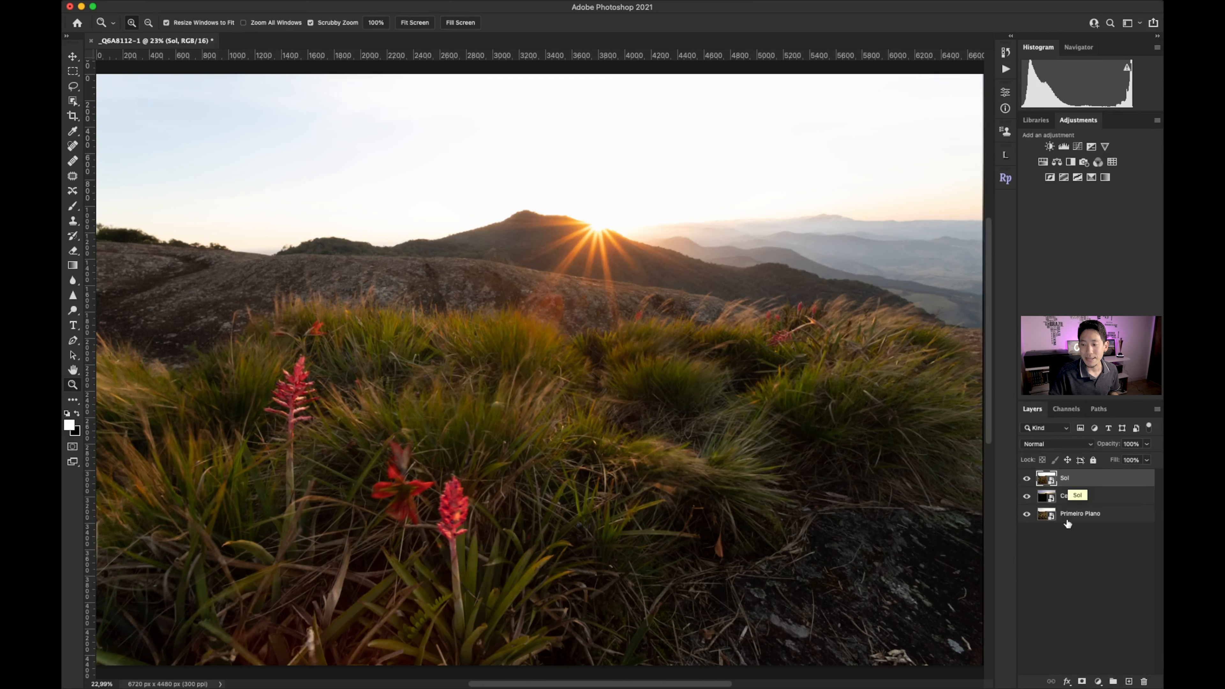
{"action": "left_click", "coordinate": [1072, 516]}
{"action": "left_click", "coordinate": [1068, 501]}
{"action": "left_click", "coordinate": [1066, 483]}
{"action": "left_click", "coordinate": [1069, 519]}
{"action": "left_click", "coordinate": [1065, 501]}
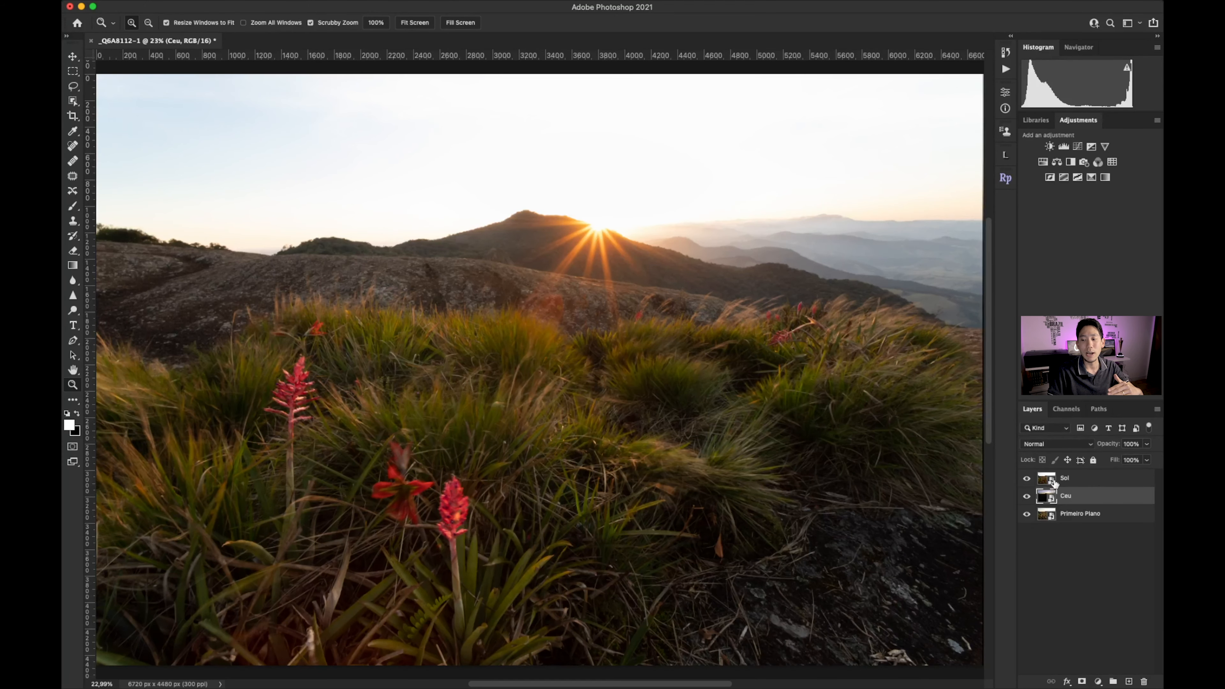
{"action": "left_click", "coordinate": [1055, 482]}
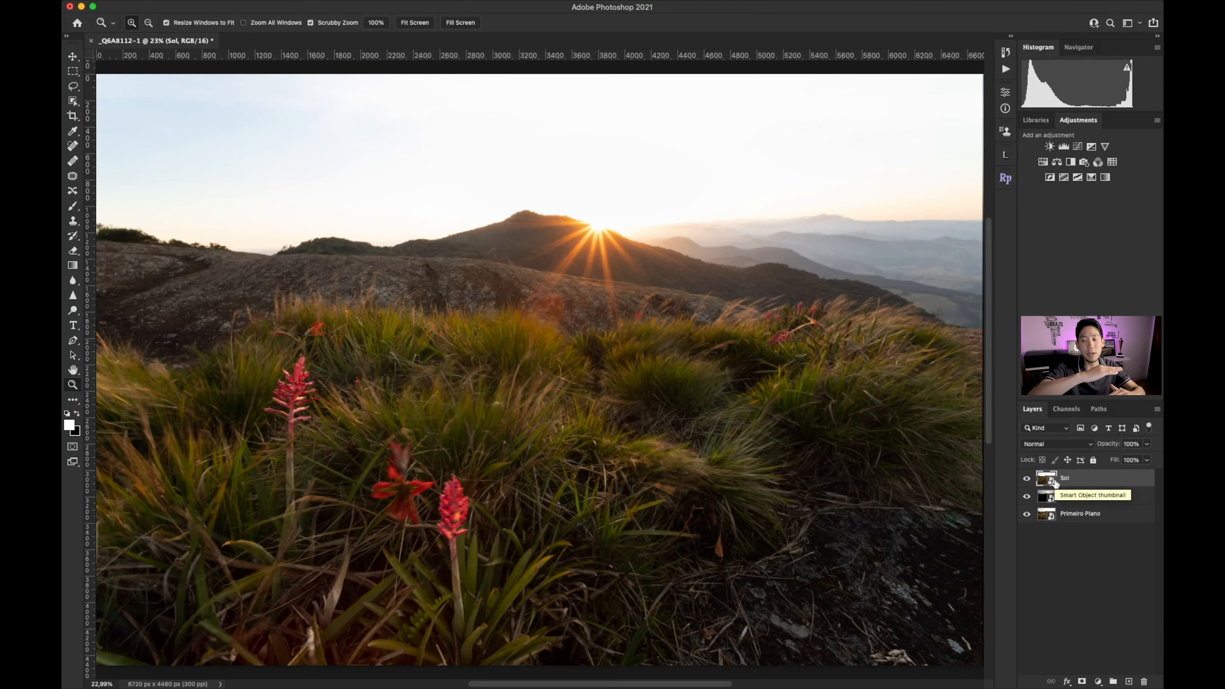
Hide the Sol, Ceu and Primeiro Plano layers one by one to view each exposure, and show all three again
{"action": "left_click", "coordinate": [1027, 478]}
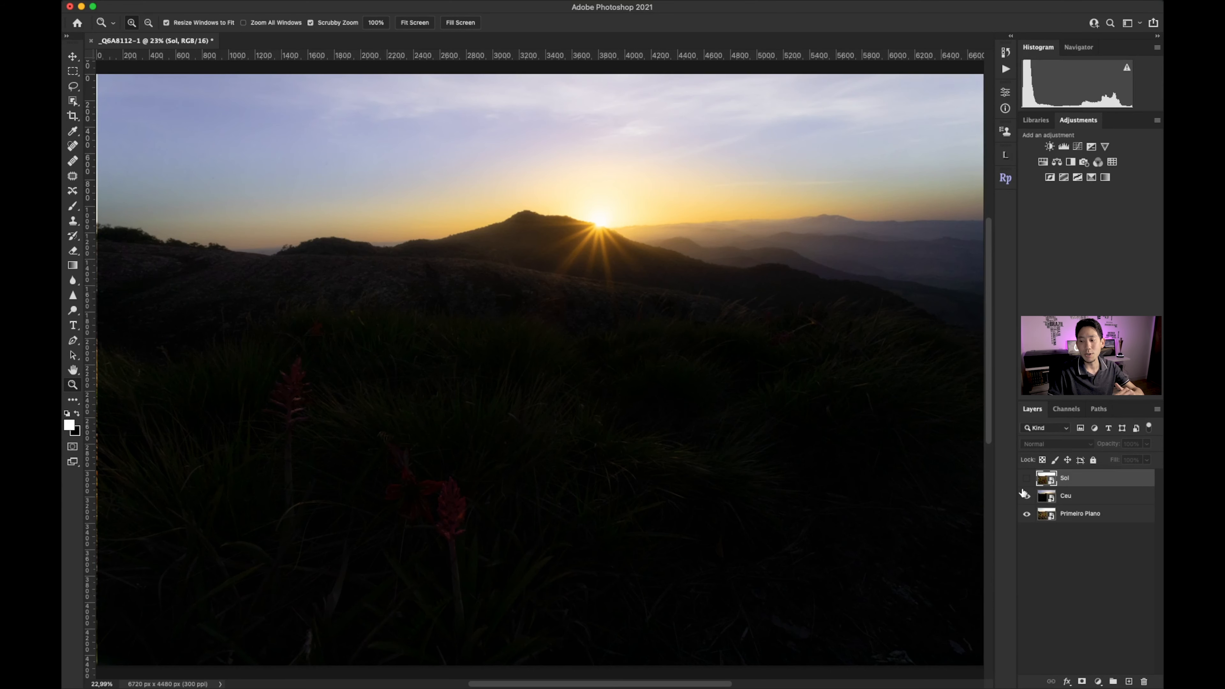
{"action": "left_click", "coordinate": [1027, 496]}
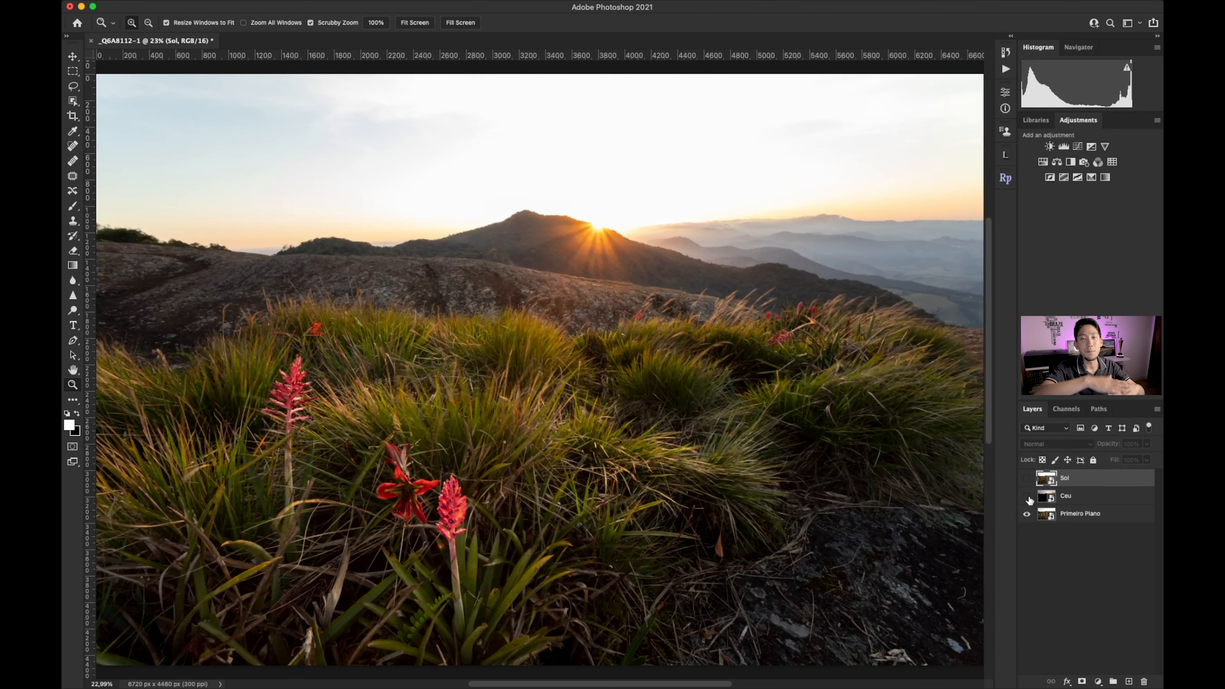
{"action": "left_click", "coordinate": [1026, 514]}
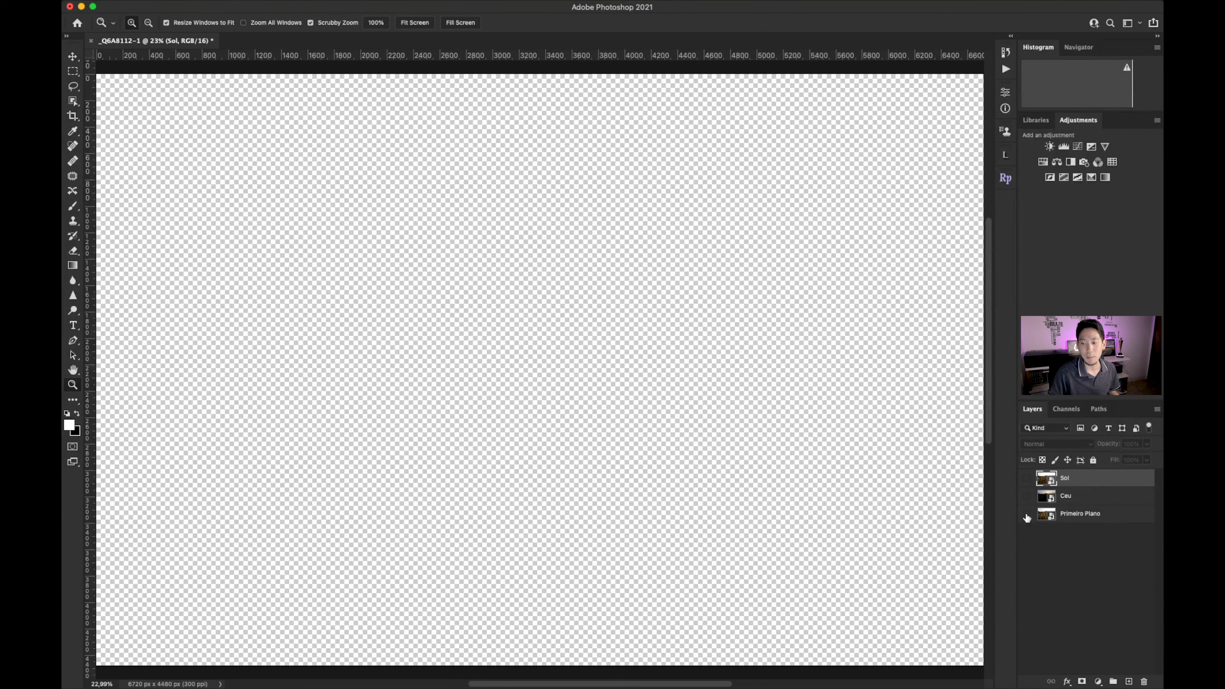
{"action": "left_click", "coordinate": [1026, 514]}
{"action": "left_click", "coordinate": [1027, 496]}
{"action": "left_click", "coordinate": [1026, 479]}
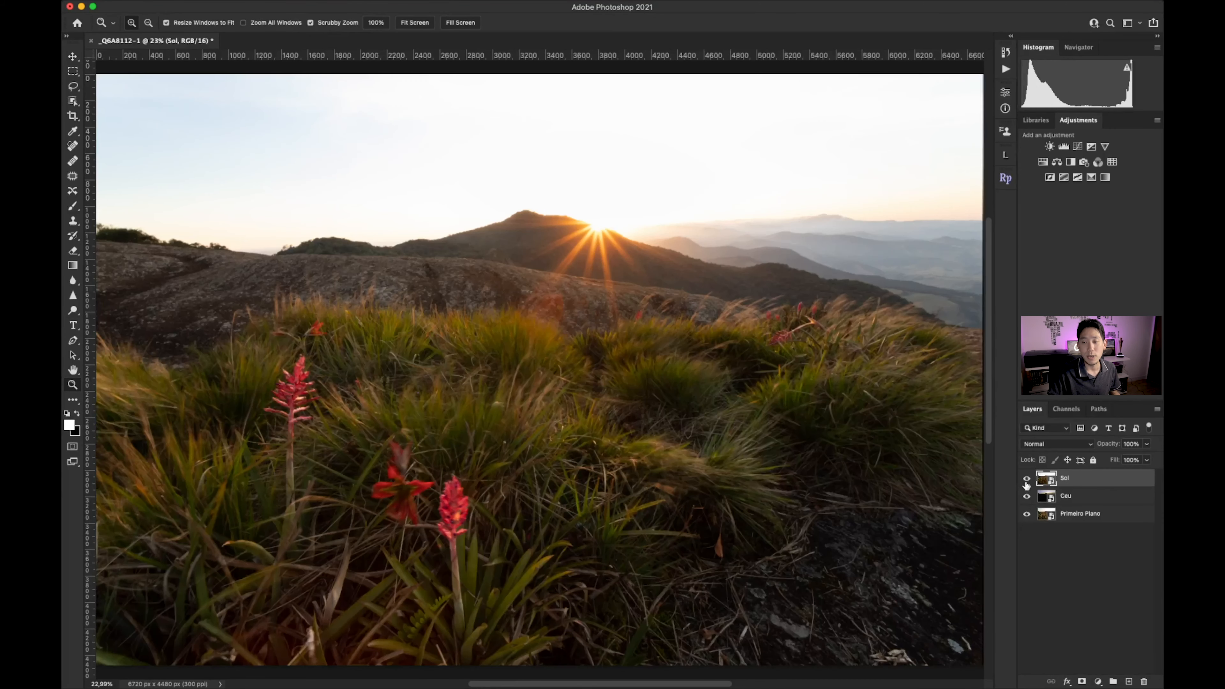
Hide the Sol layer and select the Ceu layer
{"action": "left_click", "coordinate": [1027, 479]}
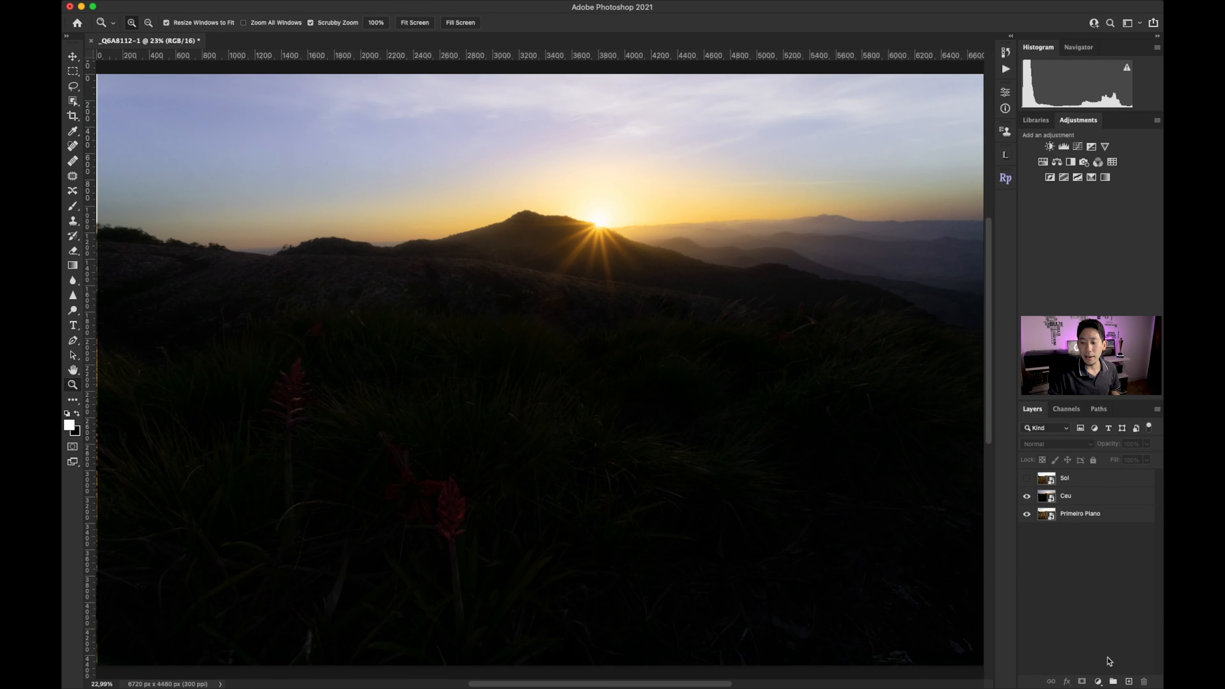
{"action": "left_click", "coordinate": [1065, 497]}
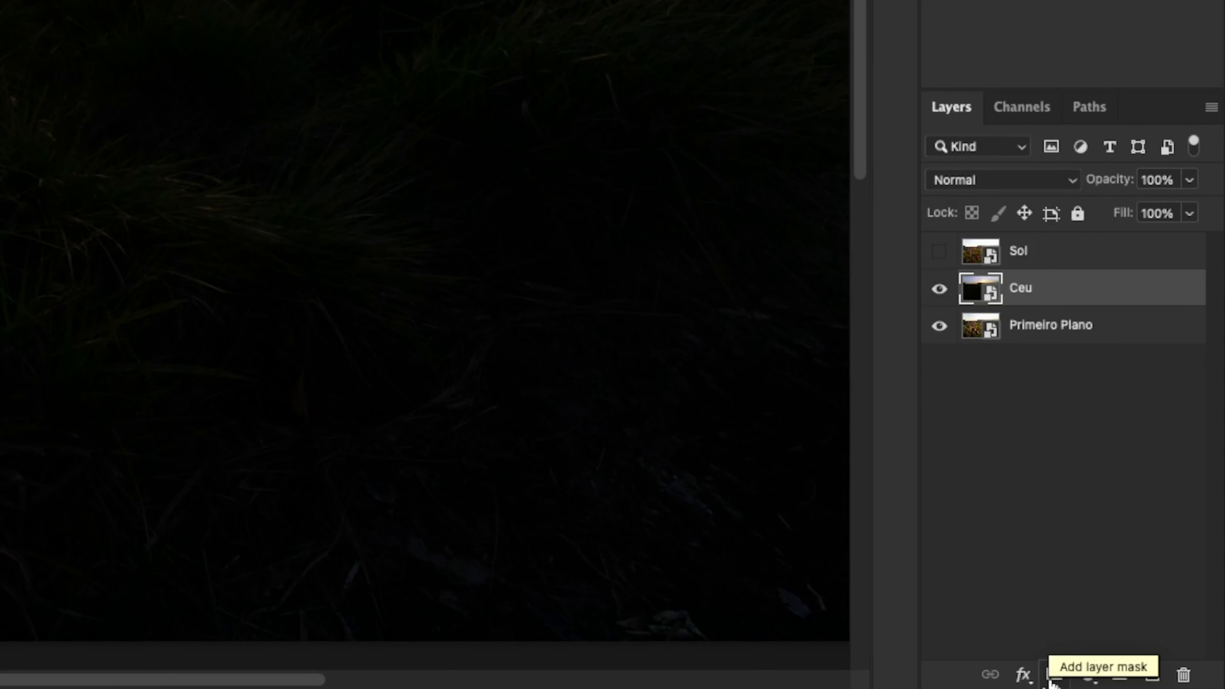
Try a white reveal-all mask and a black hide-all mask on the Ceu layer, undoing each one
{"action": "left_click", "coordinate": [1054, 676]}
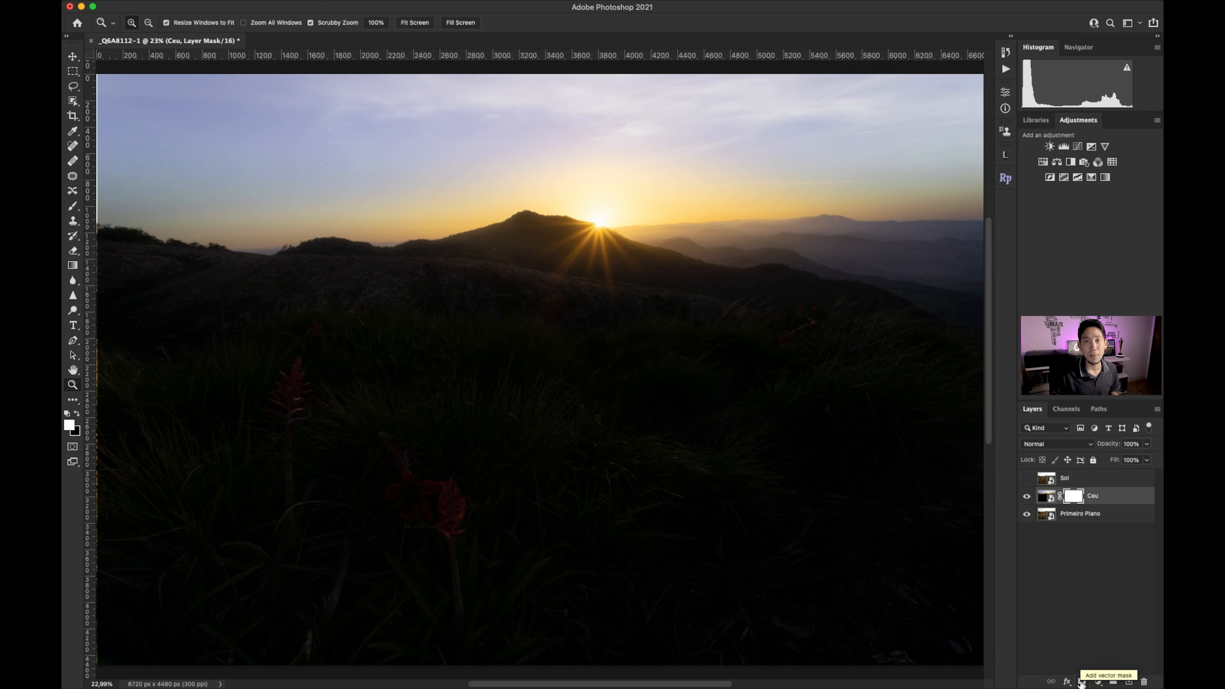
{"action": "key", "text": "super+z"}
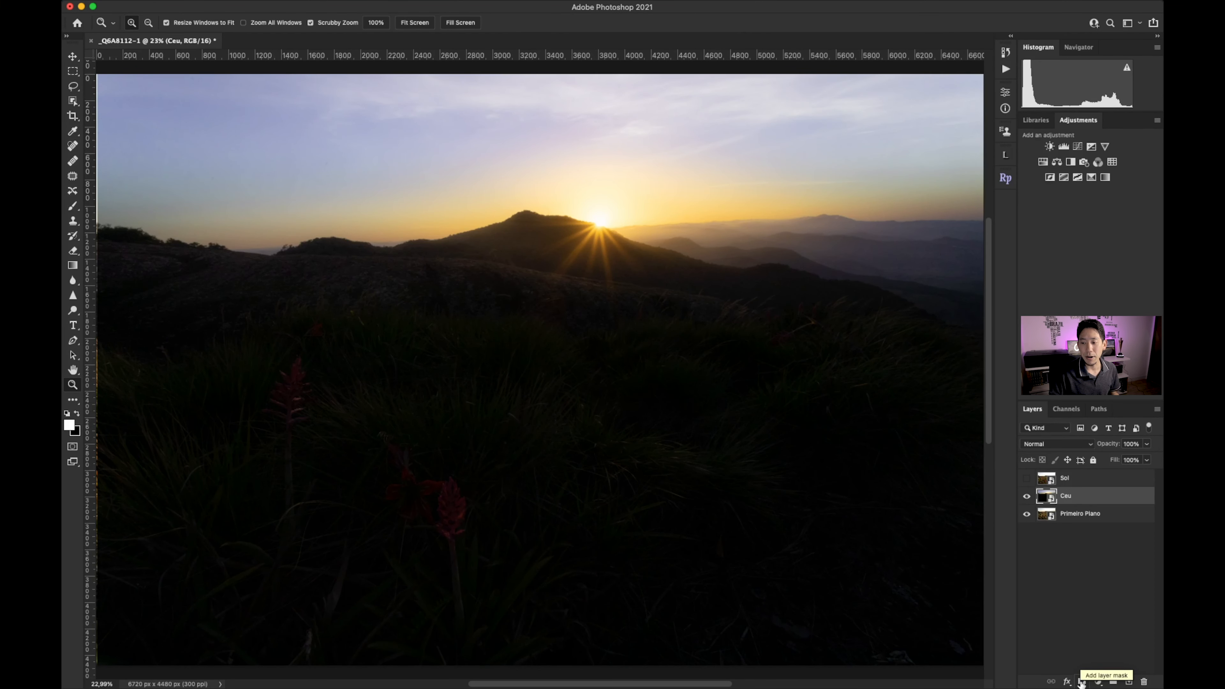
{"action": "key", "text": "alt"}
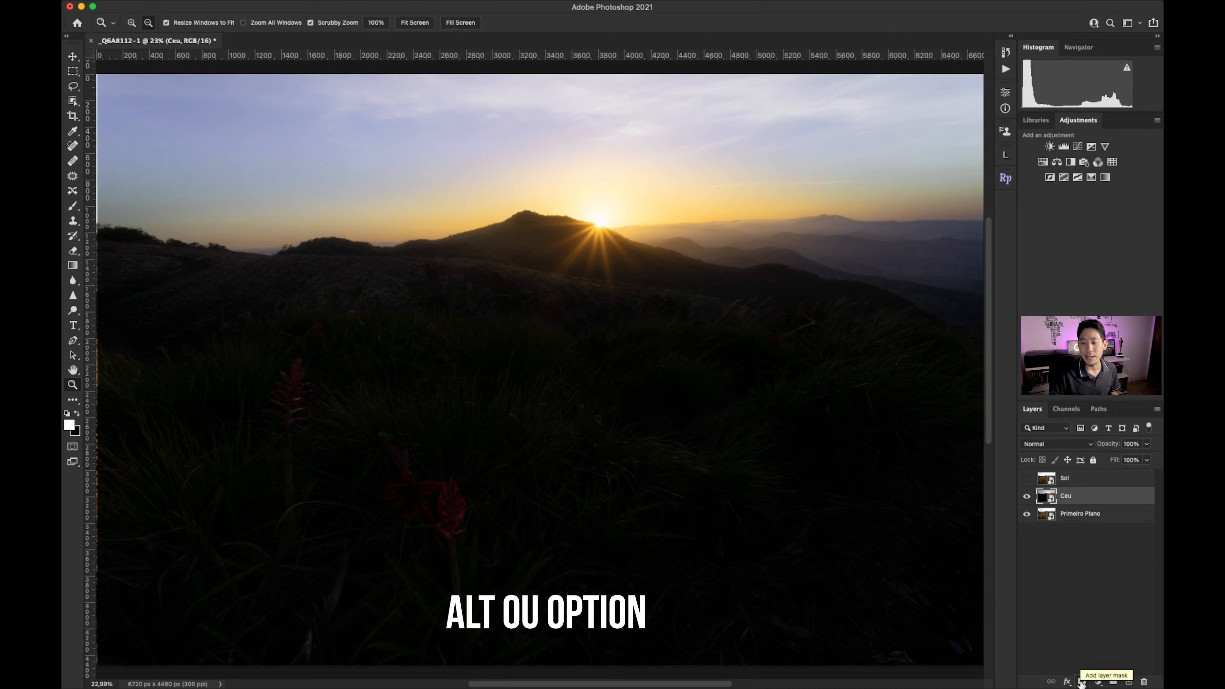
{"action": "left_click", "coordinate": [1082, 682], "text": "alt"}
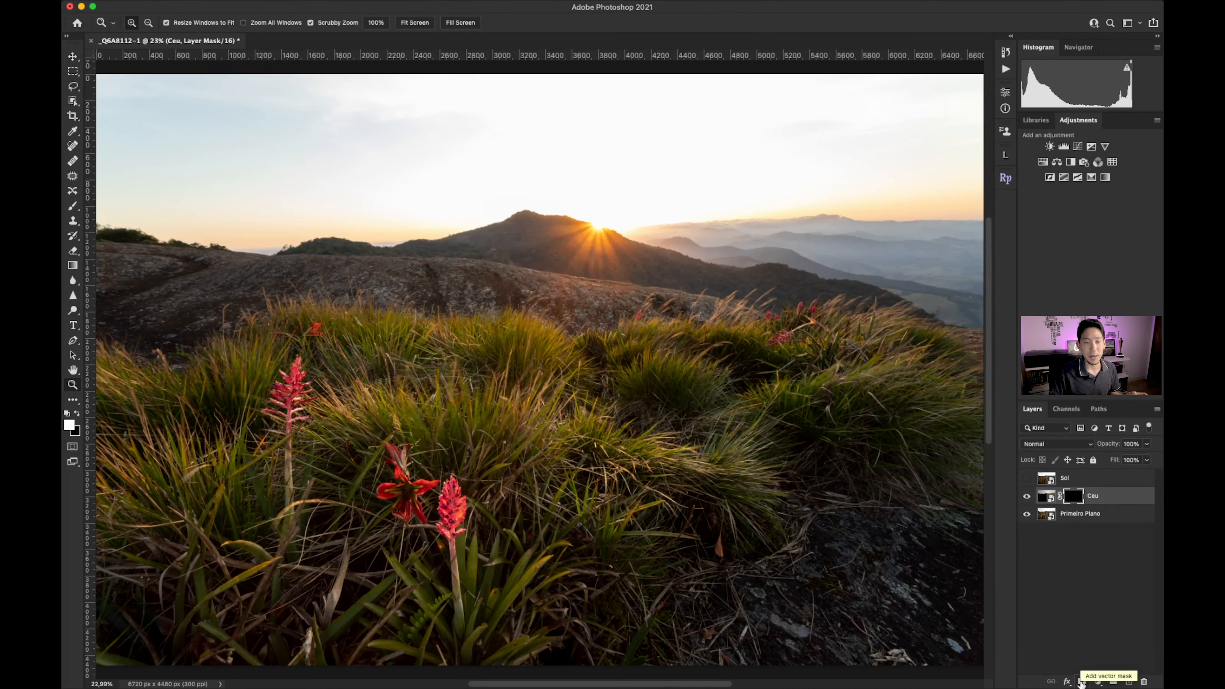
{"action": "key", "text": "super+z"}
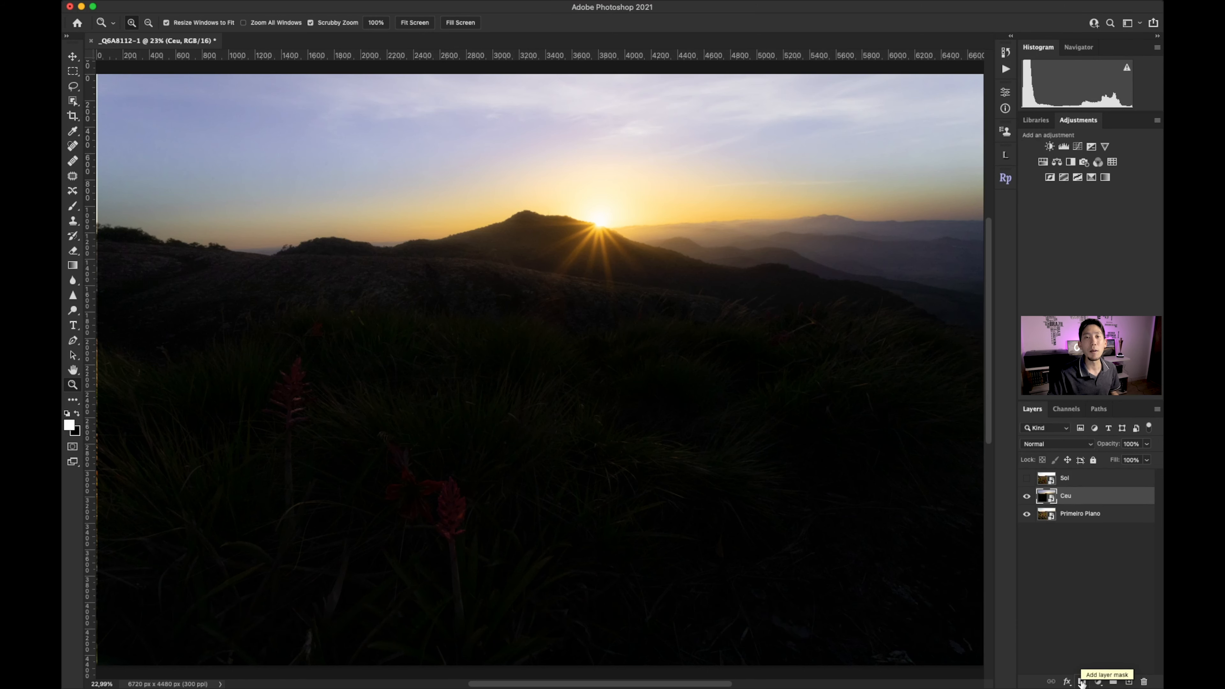
{"action": "left_click", "coordinate": [1081, 682]}
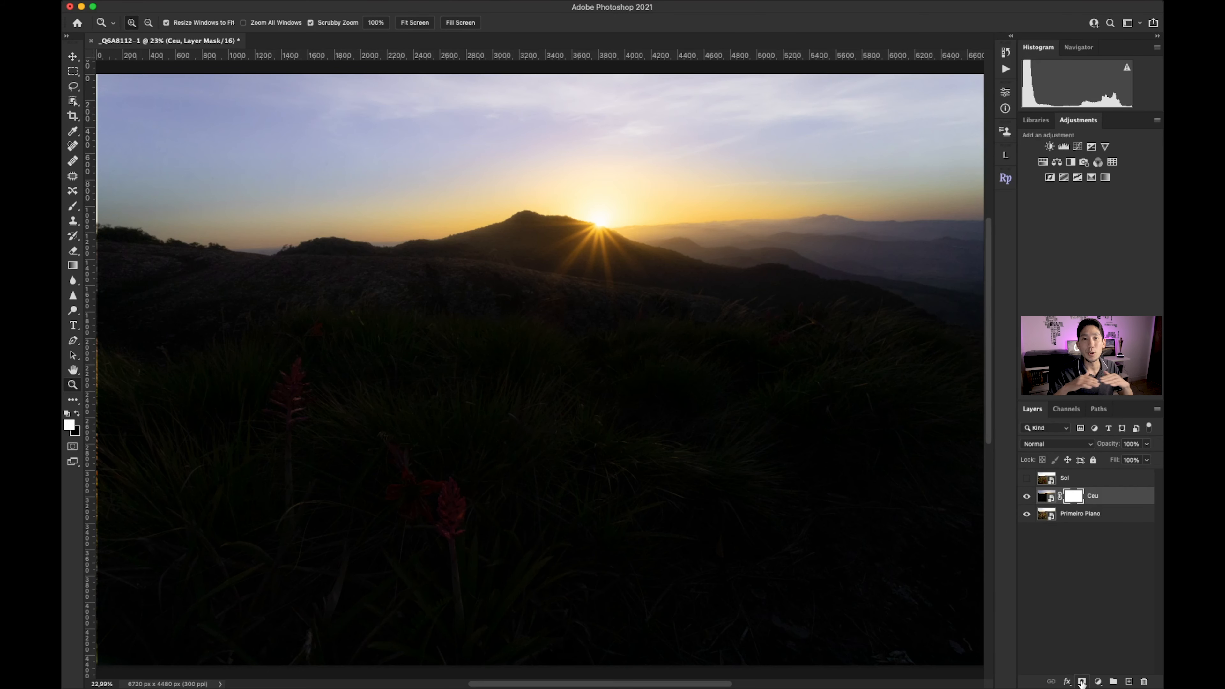
{"action": "key", "text": "super+z"}
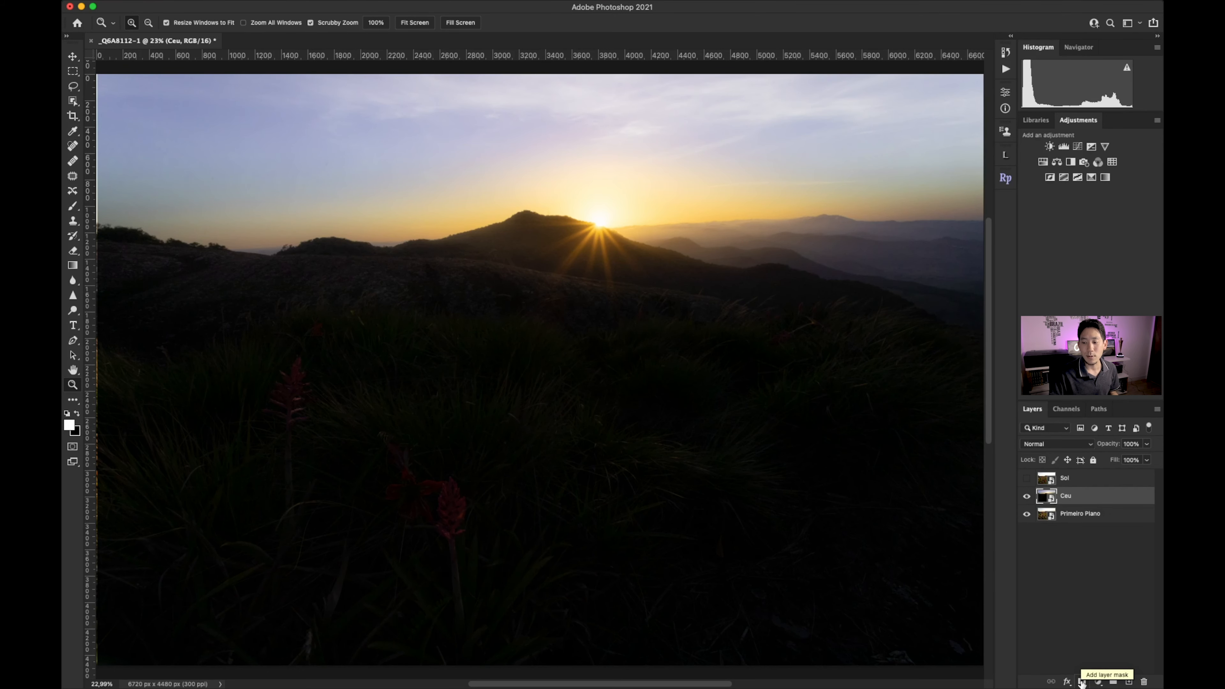
Add a black hide-all mask to the Ceu layer and set up the Brush tool with a white foreground and 100% opacity
{"action": "left_click", "coordinate": [1082, 682], "text": "alt"}
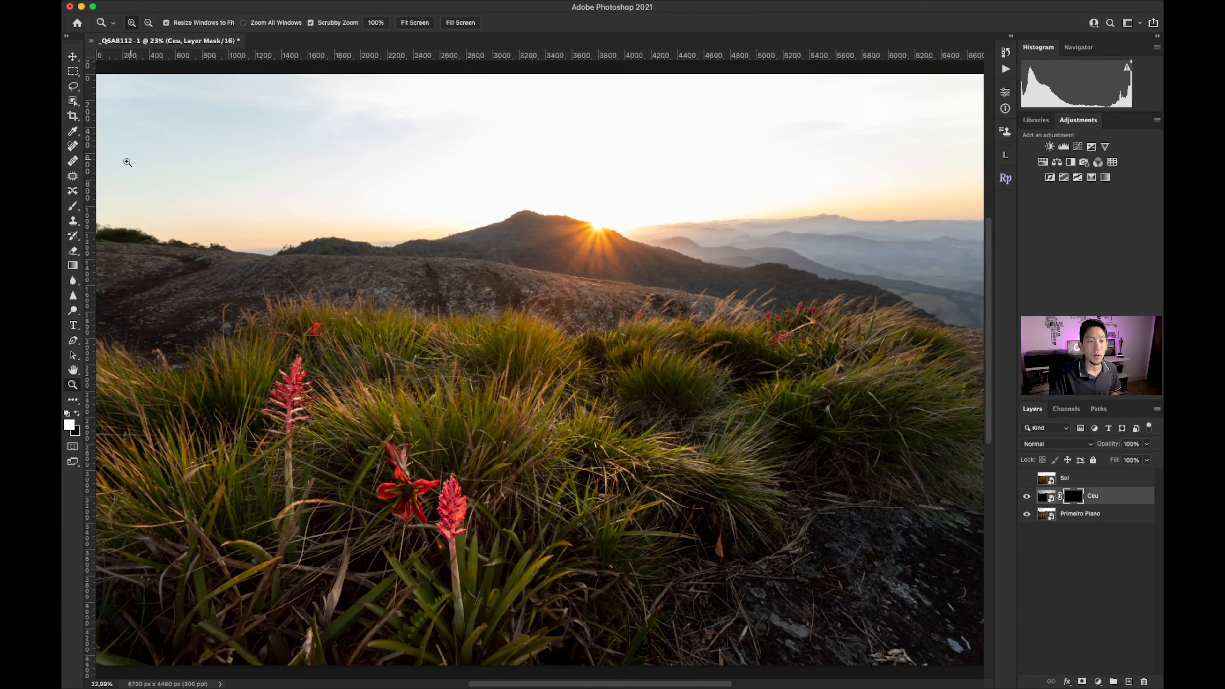
{"action": "left_click", "coordinate": [73, 208]}
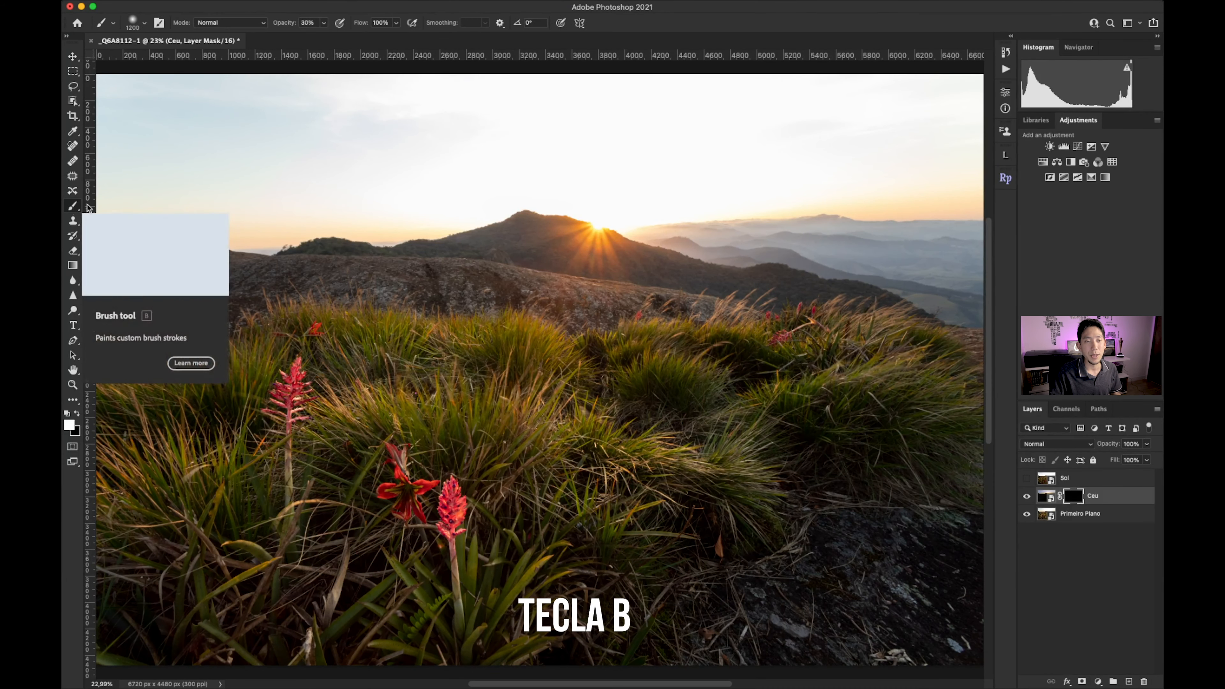
{"action": "left_click", "coordinate": [69, 426]}
{"action": "left_click", "coordinate": [329, 342]}
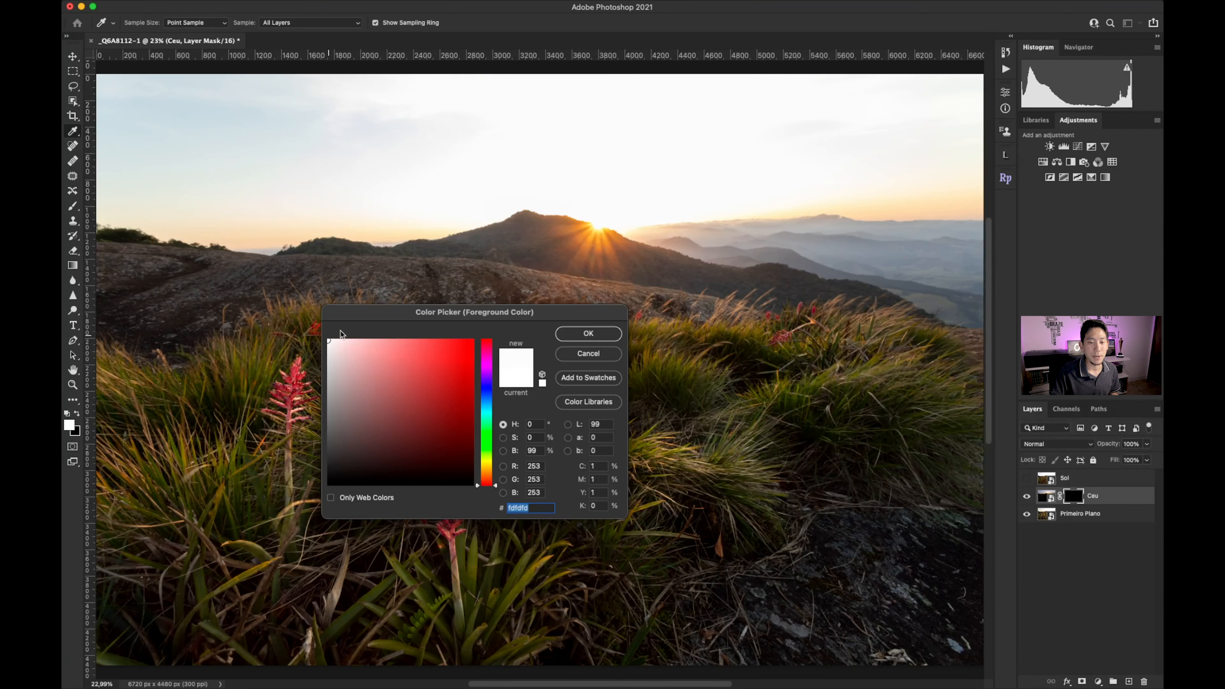
{"action": "left_click", "coordinate": [588, 333]}
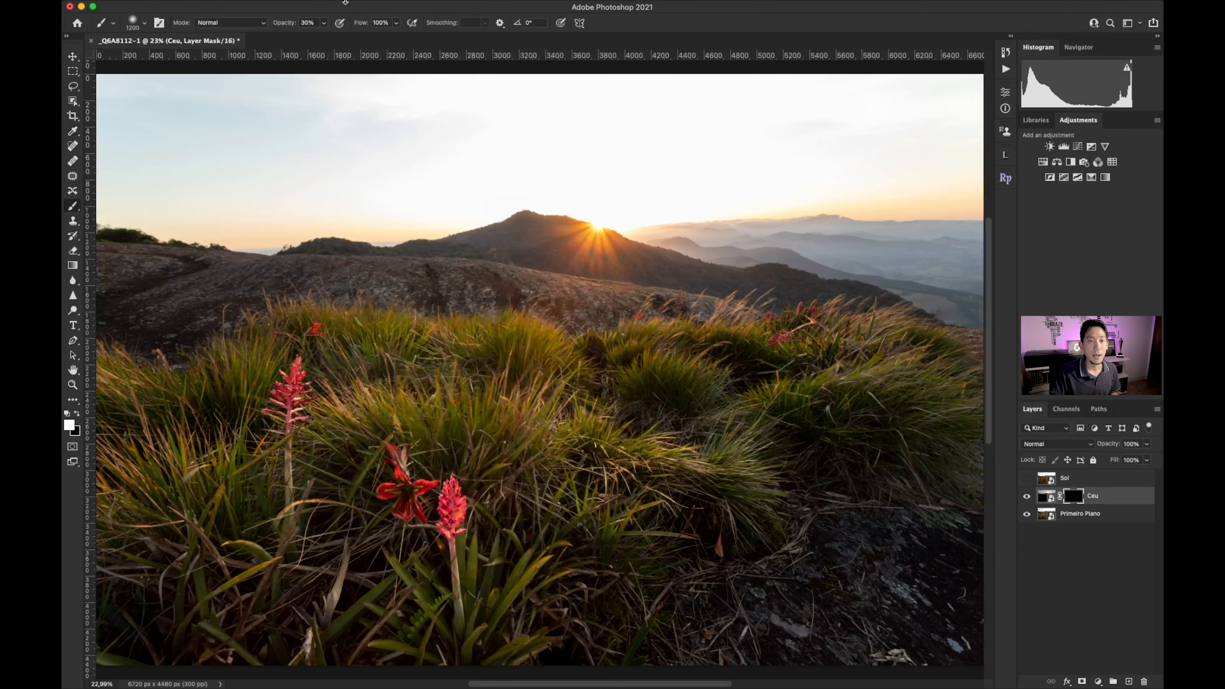
{"action": "left_click", "coordinate": [324, 22]}
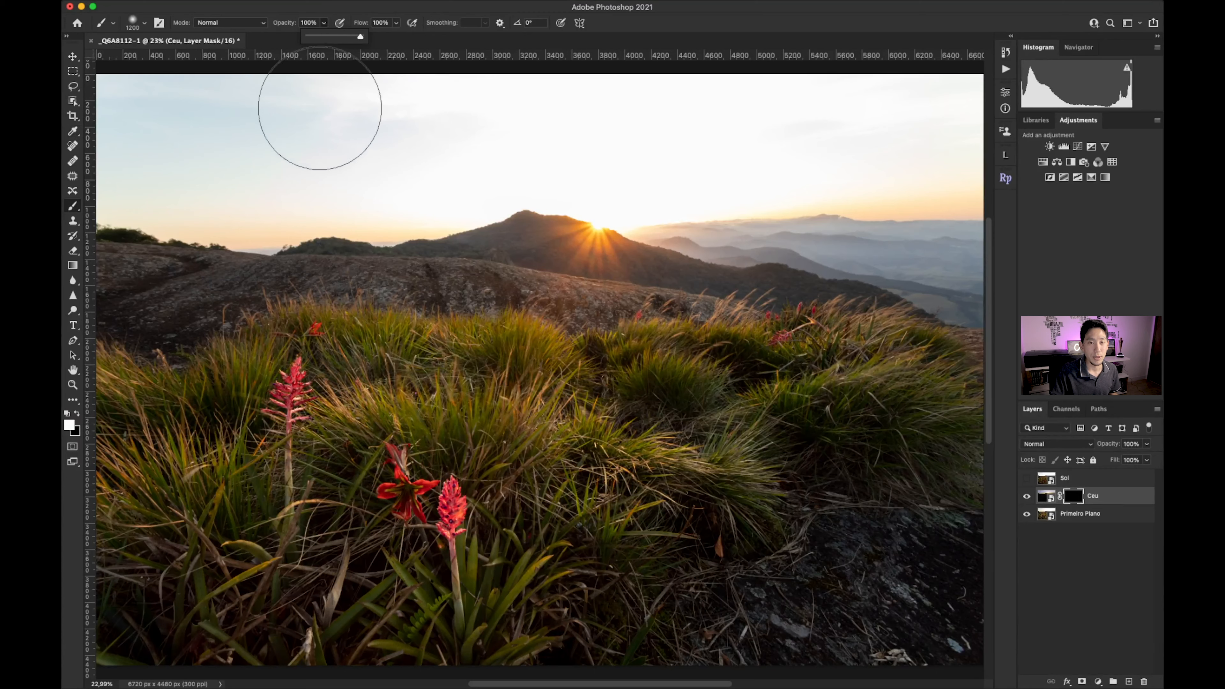
Paint white over the sky on the Ceu layer mask and compare the result with the layer hidden and shown
{"action": "left_click", "coordinate": [297, 119]}
{"action": "mouse_move", "coordinate": [144, 112]}
{"action": "left_mouse_down"}
{"action": "mouse_move", "coordinate": [978, 103]}
{"action": "mouse_move", "coordinate": [587, 90]}
{"action": "mouse_move", "coordinate": [69, 97]}
{"action": "mouse_move", "coordinate": [171, 135]}
{"action": "mouse_move", "coordinate": [892, 134]}
{"action": "mouse_move", "coordinate": [958, 147]}
{"action": "mouse_move", "coordinate": [480, 141]}
{"action": "mouse_move", "coordinate": [315, 182]}
{"action": "mouse_move", "coordinate": [222, 189]}
{"action": "mouse_move", "coordinate": [133, 165]}
{"action": "mouse_move", "coordinate": [124, 110]}
{"action": "mouse_move", "coordinate": [256, 100]}
{"action": "mouse_move", "coordinate": [602, 112]}
{"action": "left_mouse_up"}
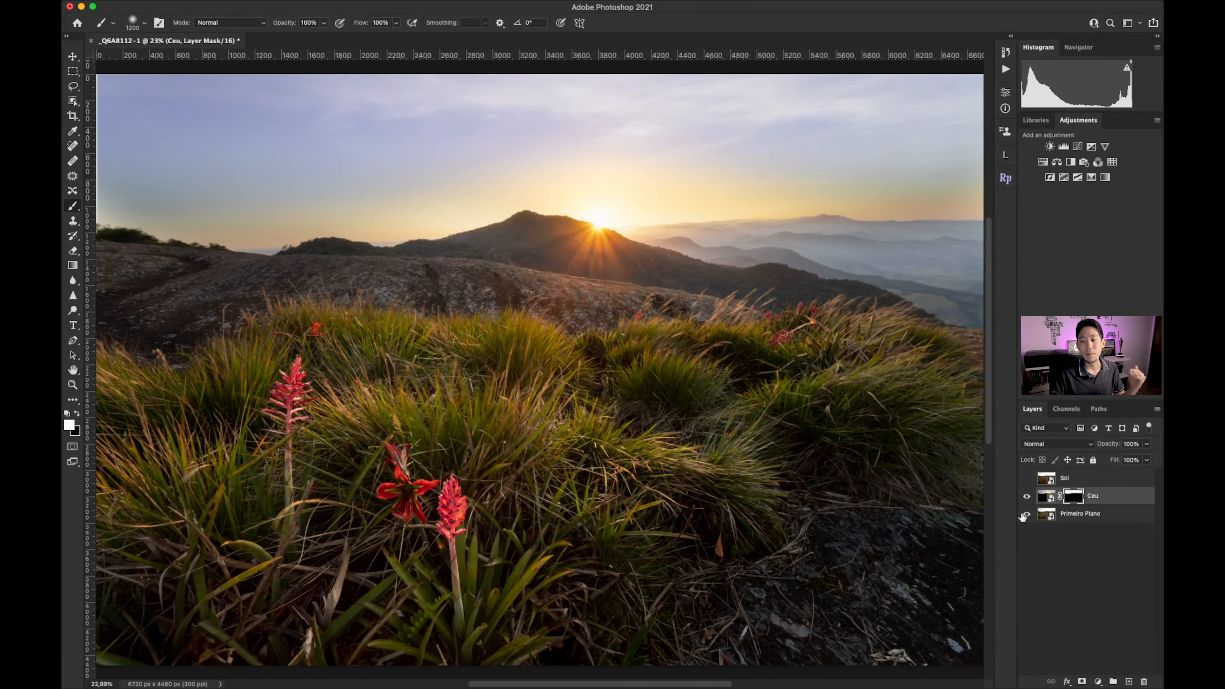
{"action": "left_click", "coordinate": [1026, 496]}
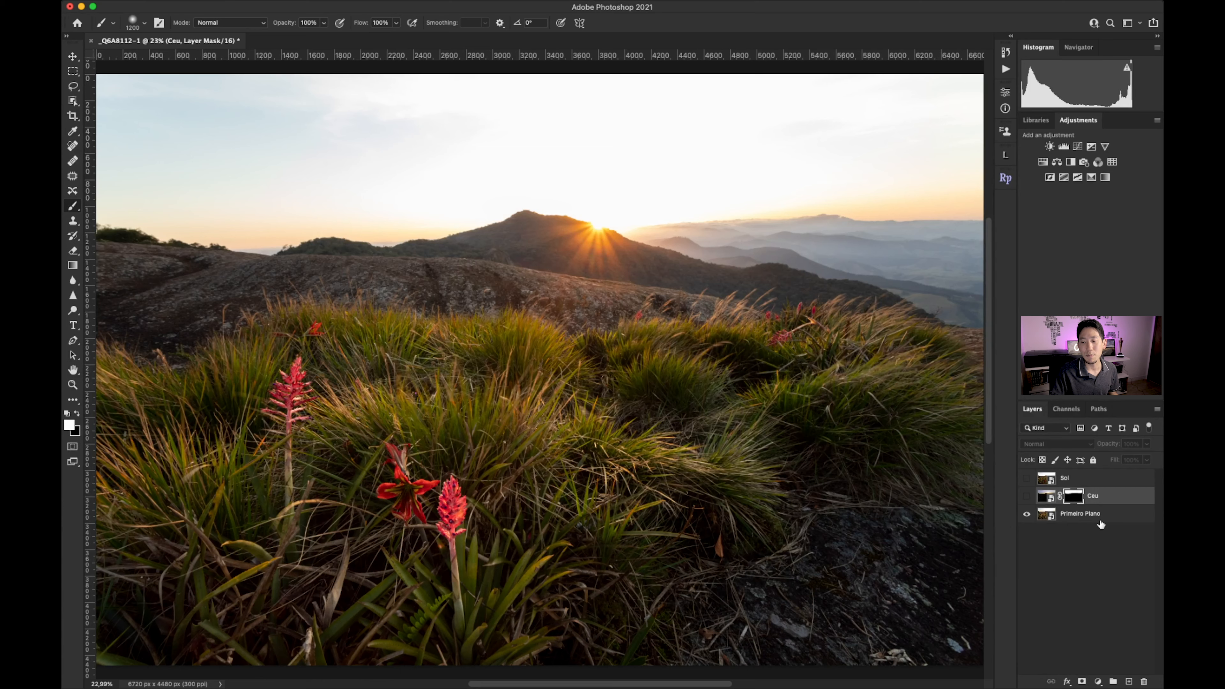
{"action": "left_click", "coordinate": [1027, 496]}
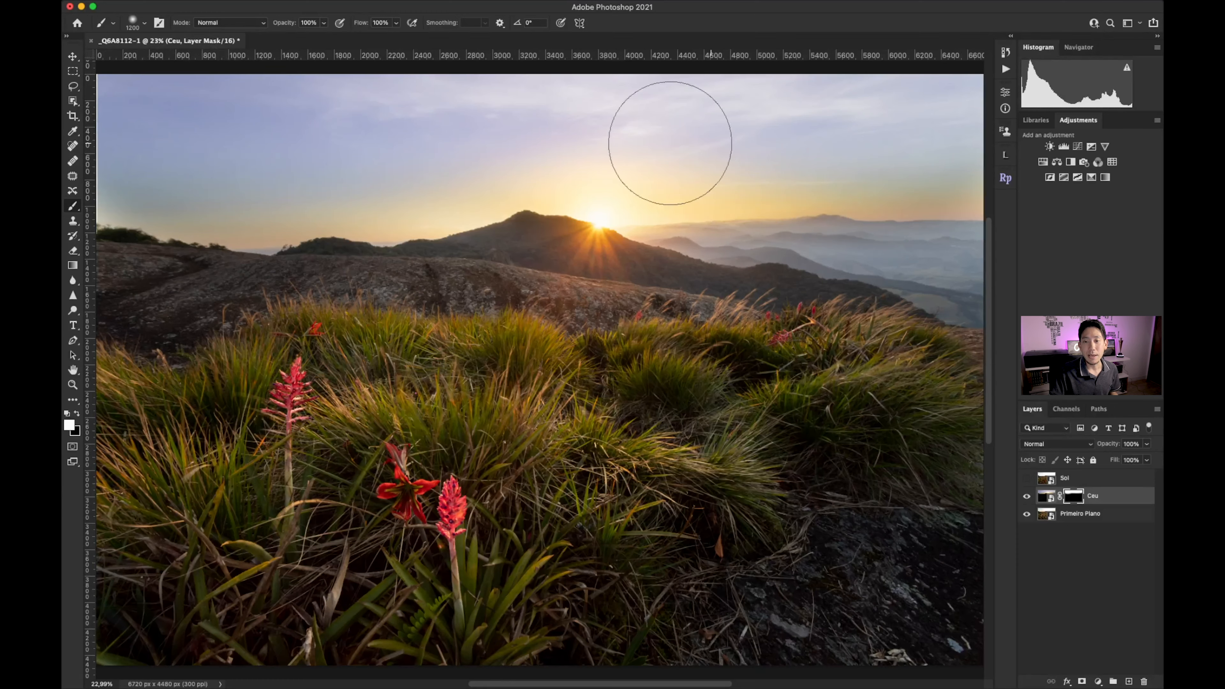
Paint white on the Ceu layer mask along the horizon, over the mountains and the rocky slope
{"action": "mouse_move", "coordinate": [627, 202]}
{"action": "left_mouse_down"}
{"action": "mouse_move", "coordinate": [997, 219]}
{"action": "mouse_move", "coordinate": [92, 239]}
{"action": "left_mouse_up"}
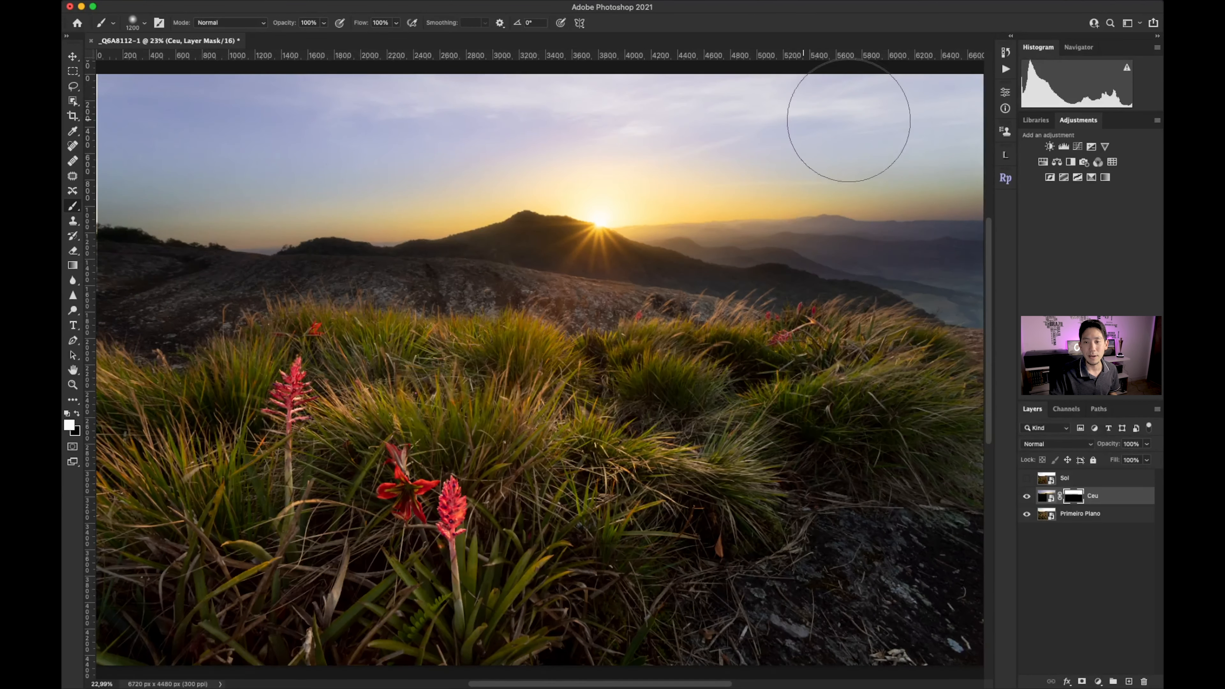
{"action": "mouse_move", "coordinate": [863, 284]}
{"action": "left_mouse_down"}
{"action": "mouse_move", "coordinate": [958, 270]}
{"action": "mouse_move", "coordinate": [121, 183]}
{"action": "left_mouse_up"}
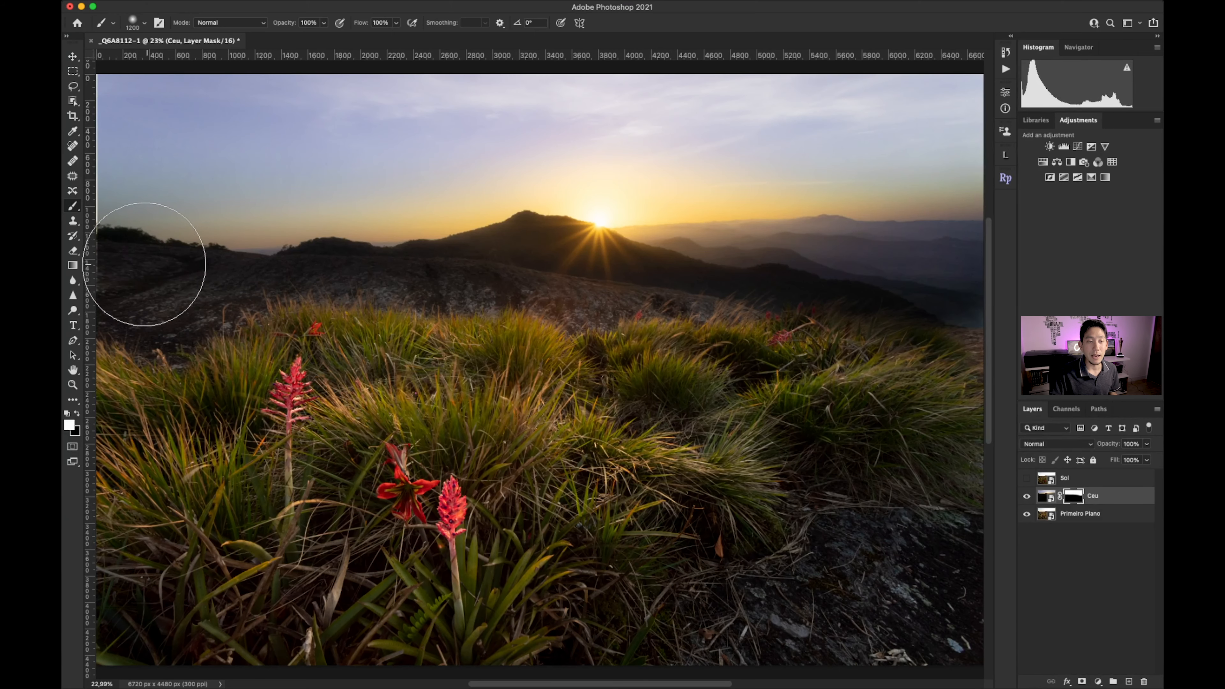
{"action": "mouse_move", "coordinate": [178, 273]}
{"action": "left_mouse_down"}
{"action": "mouse_move", "coordinate": [284, 281]}
{"action": "mouse_move", "coordinate": [128, 281]}
{"action": "mouse_move", "coordinate": [637, 304]}
{"action": "mouse_move", "coordinate": [565, 291]}
{"action": "mouse_move", "coordinate": [772, 282]}
{"action": "mouse_move", "coordinate": [1011, 248]}
{"action": "mouse_move", "coordinate": [434, 270]}
{"action": "mouse_move", "coordinate": [120, 261]}
{"action": "left_mouse_up"}
Switch to a black foreground and paint black over the horizon, mountains and rocky slope on the Ceu layer mask
{"action": "key", "text": "x"}
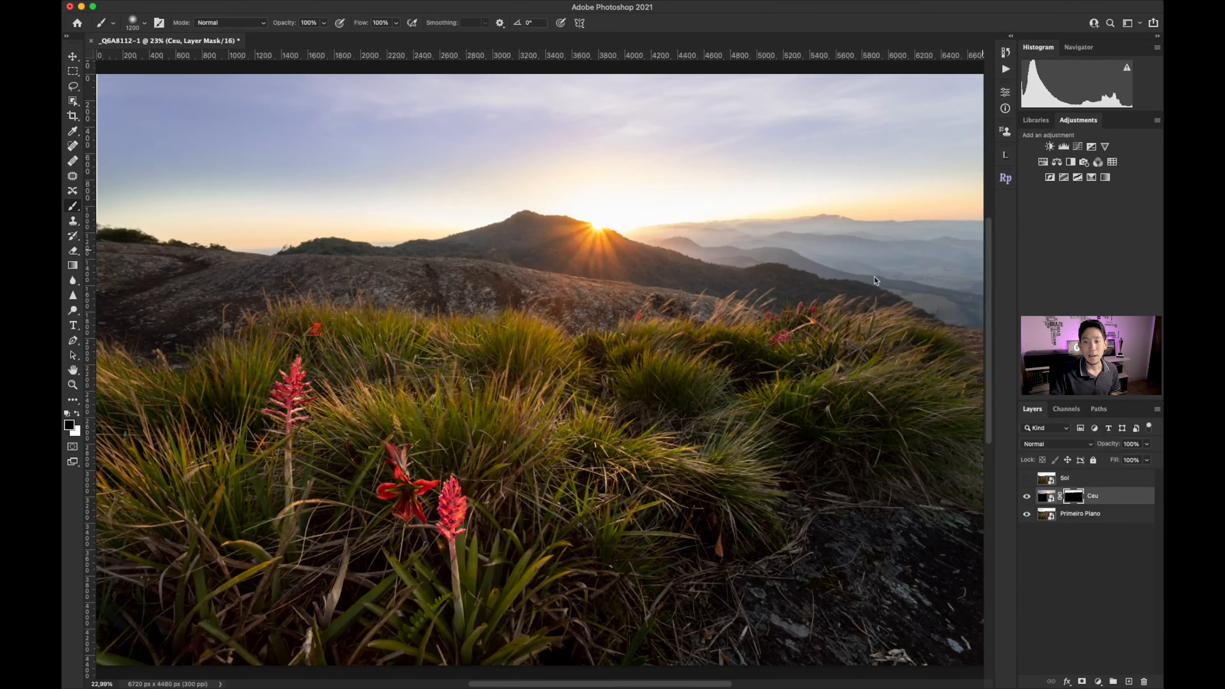
{"action": "left_click", "coordinate": [73, 57]}
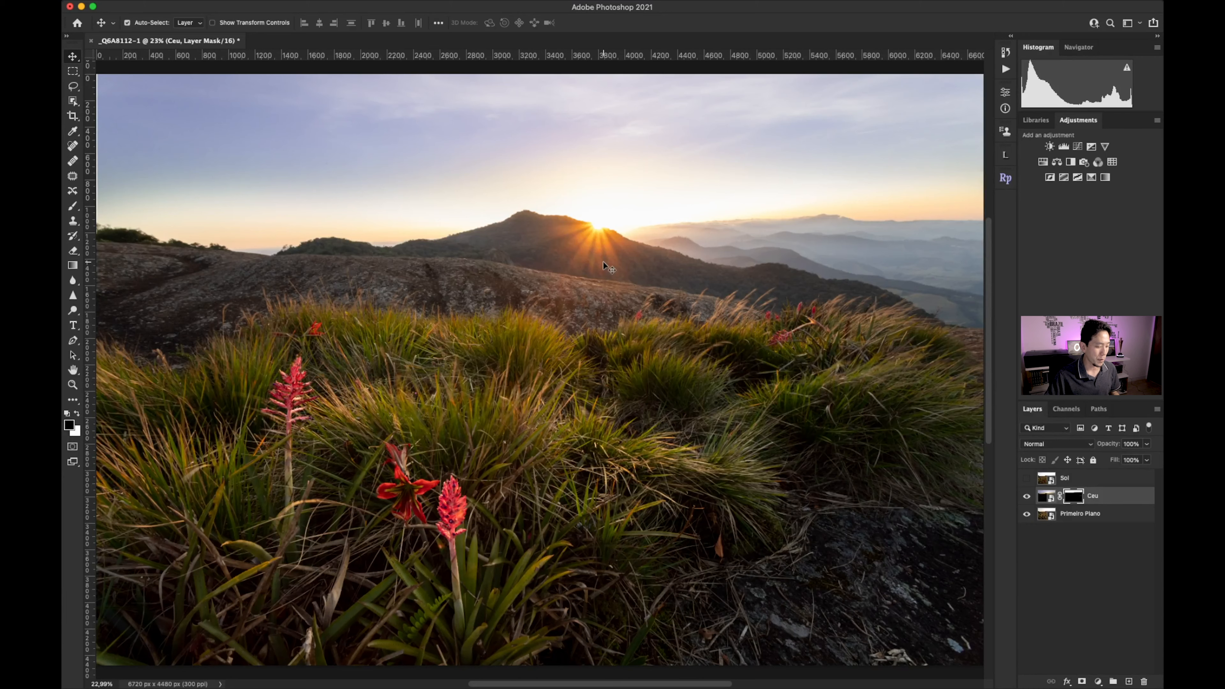
{"action": "key", "text": "b"}
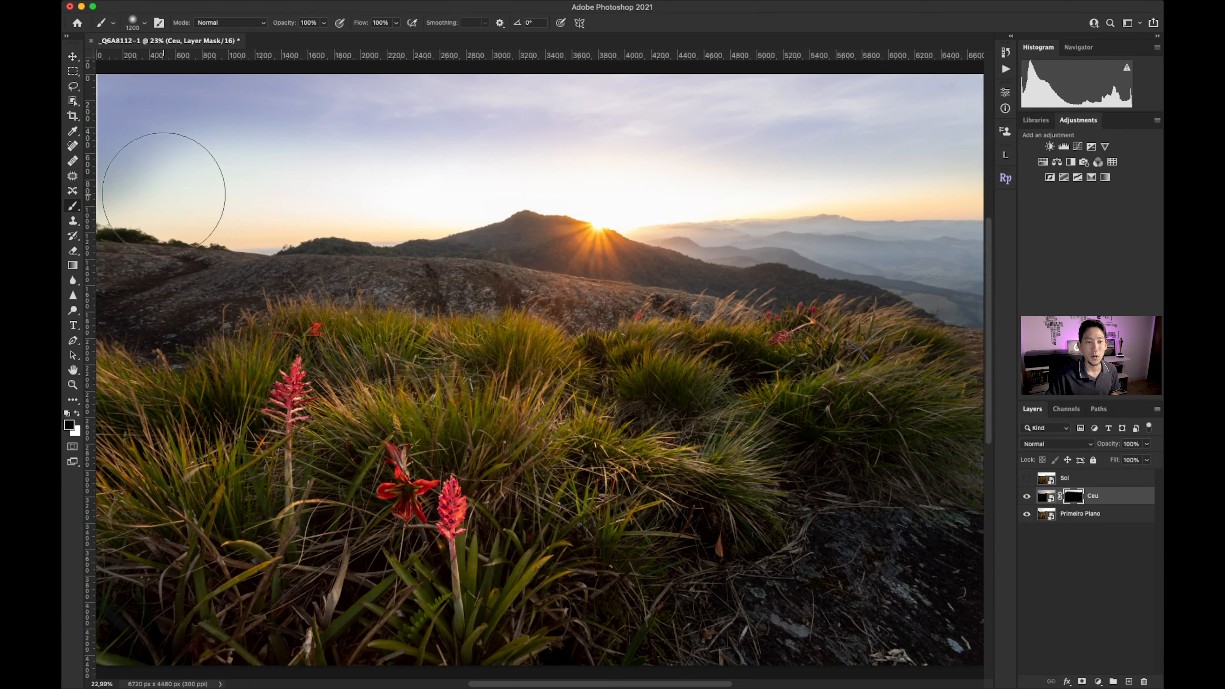
Switch the Brush to a white foreground and paint white across the lower sky and horizon on the Ceu layer mask
{"action": "key", "text": "c"}
{"action": "key", "text": "b"}
{"action": "key", "text": "x"}
{"action": "mouse_move", "coordinate": [156, 178]}
{"action": "left_mouse_down"}
{"action": "mouse_move", "coordinate": [505, 232]}
{"action": "mouse_move", "coordinate": [309, 212]}
{"action": "mouse_move", "coordinate": [252, 176]}
{"action": "mouse_move", "coordinate": [519, 184]}
{"action": "mouse_move", "coordinate": [809, 246]}
{"action": "mouse_move", "coordinate": [875, 223]}
{"action": "mouse_move", "coordinate": [984, 219]}
{"action": "left_mouse_up"}
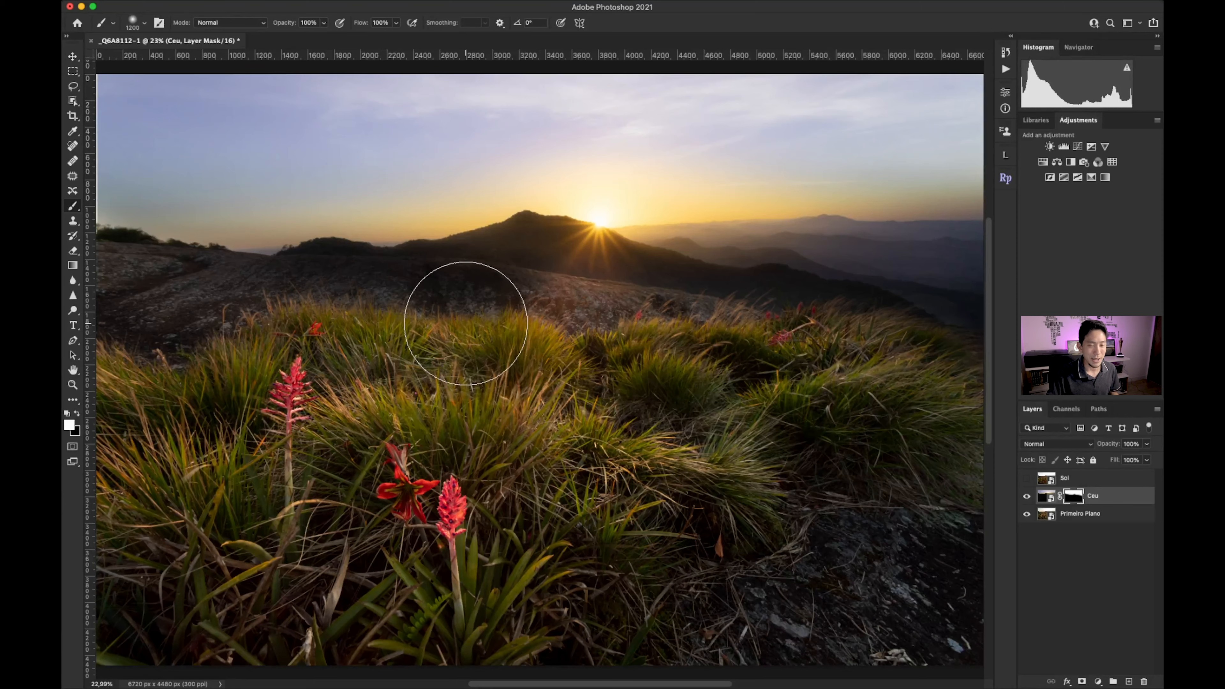
Paint black on the Ceu layer mask over the rocky slope and the upper edge of the grass
{"action": "key", "text": "x"}
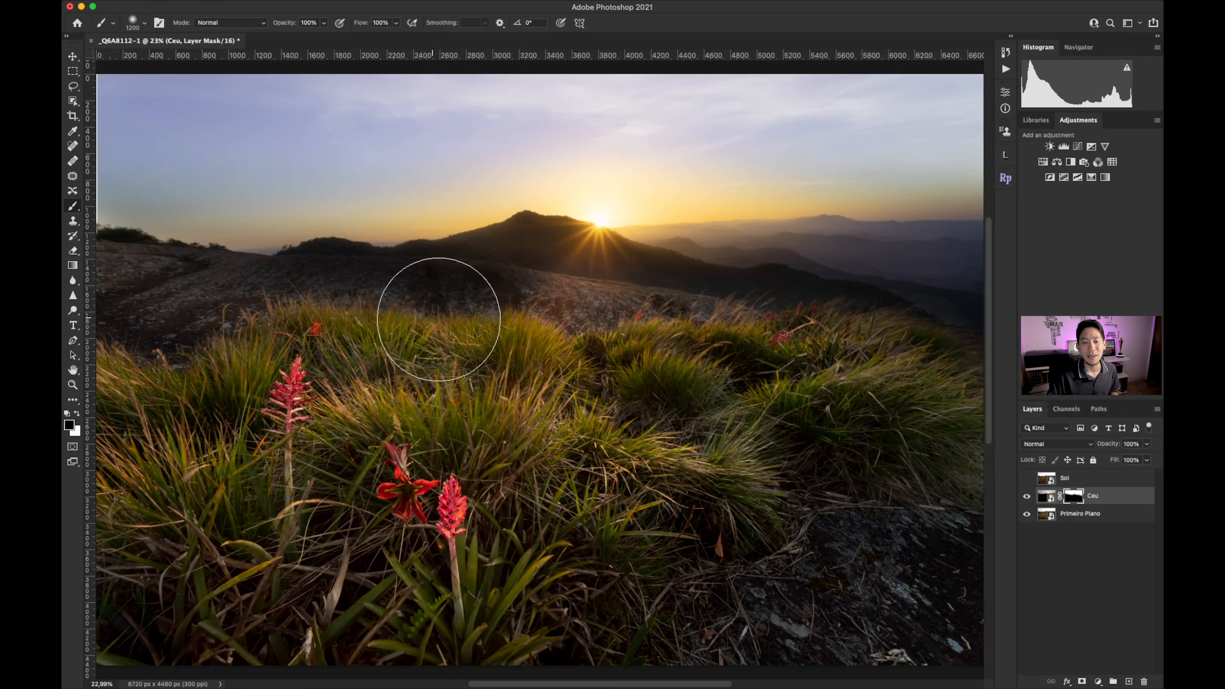
{"action": "left_click_drag", "start_coordinate": [438, 301], "coordinate": [514, 315]}
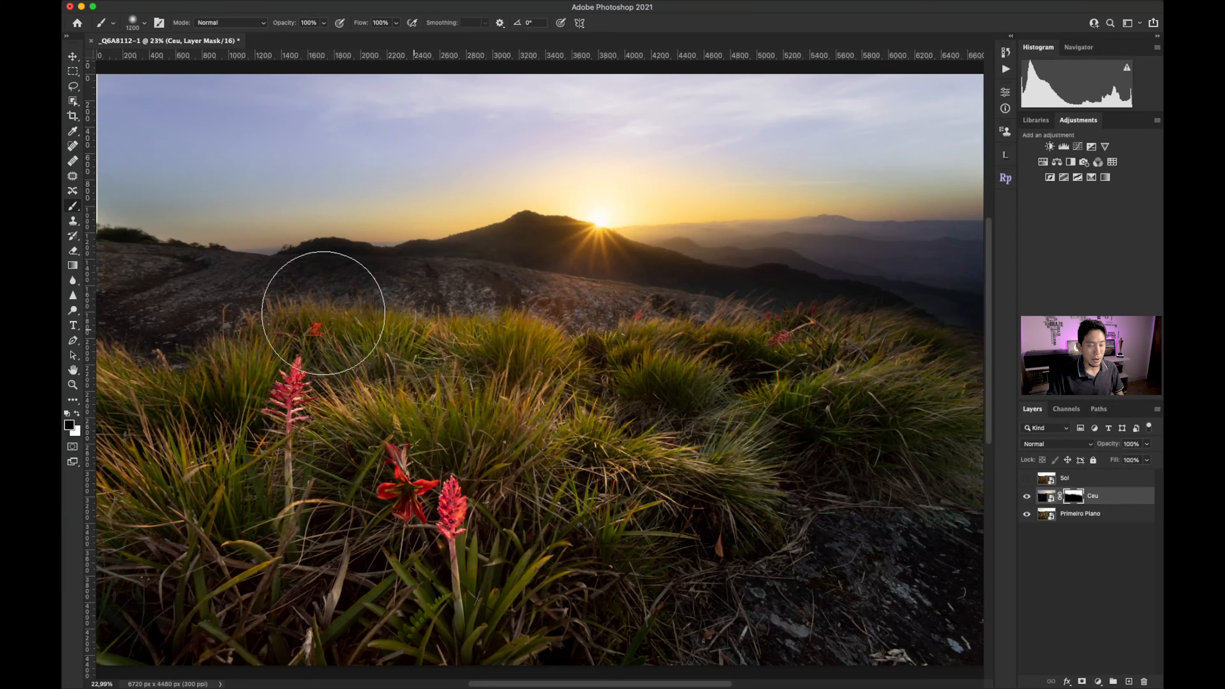
{"action": "left_click", "coordinate": [73, 57]}
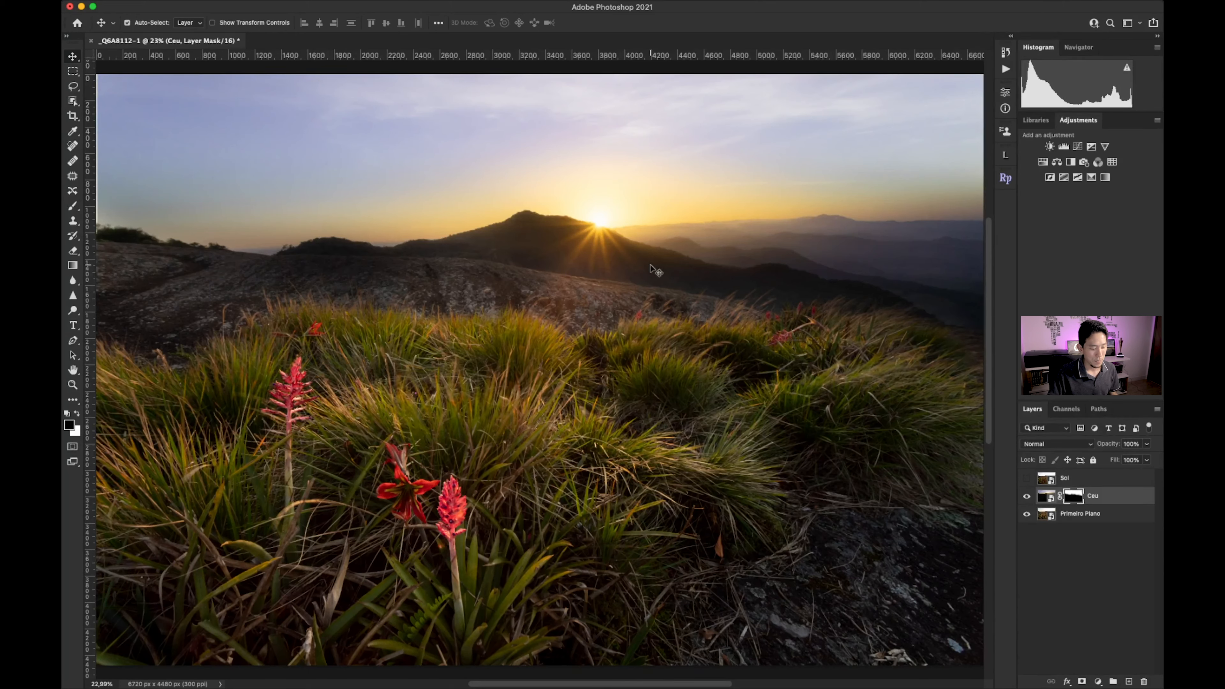
Delete the painted layer mask from the Ceu layer
{"action": "key", "text": "z"}
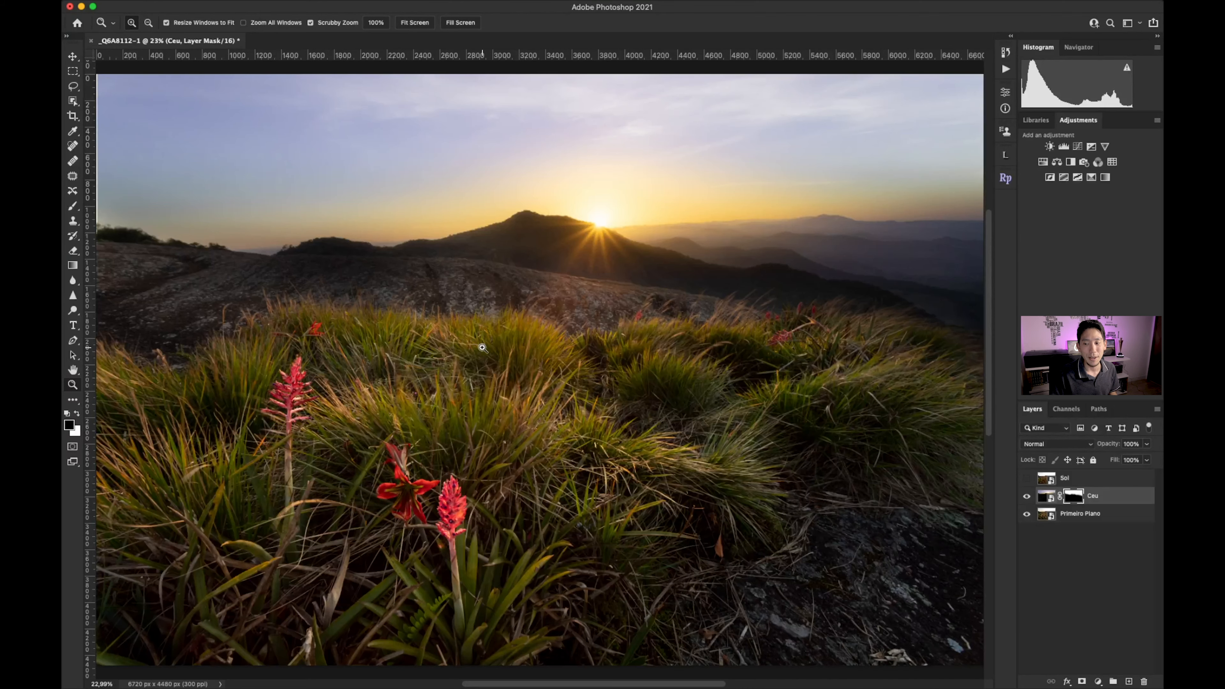
{"action": "key", "text": "b"}
{"action": "mouse_move", "coordinate": [1072, 497]}
{"action": "left_mouse_down"}
{"action": "mouse_move", "coordinate": [1124, 666]}
{"action": "mouse_move", "coordinate": [1143, 680]}
{"action": "left_mouse_up"}
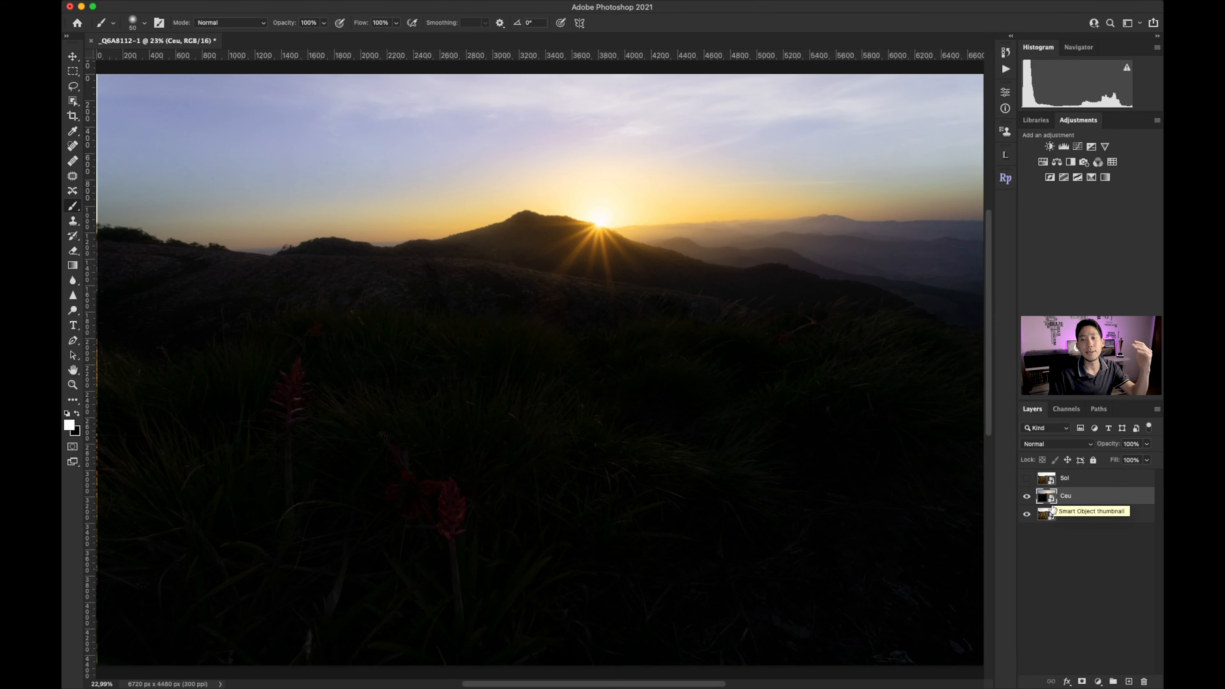
Compare the three exposures by showing and hiding the Sol layer and hiding and showing the Ceu layer
{"action": "left_click", "coordinate": [1027, 479]}
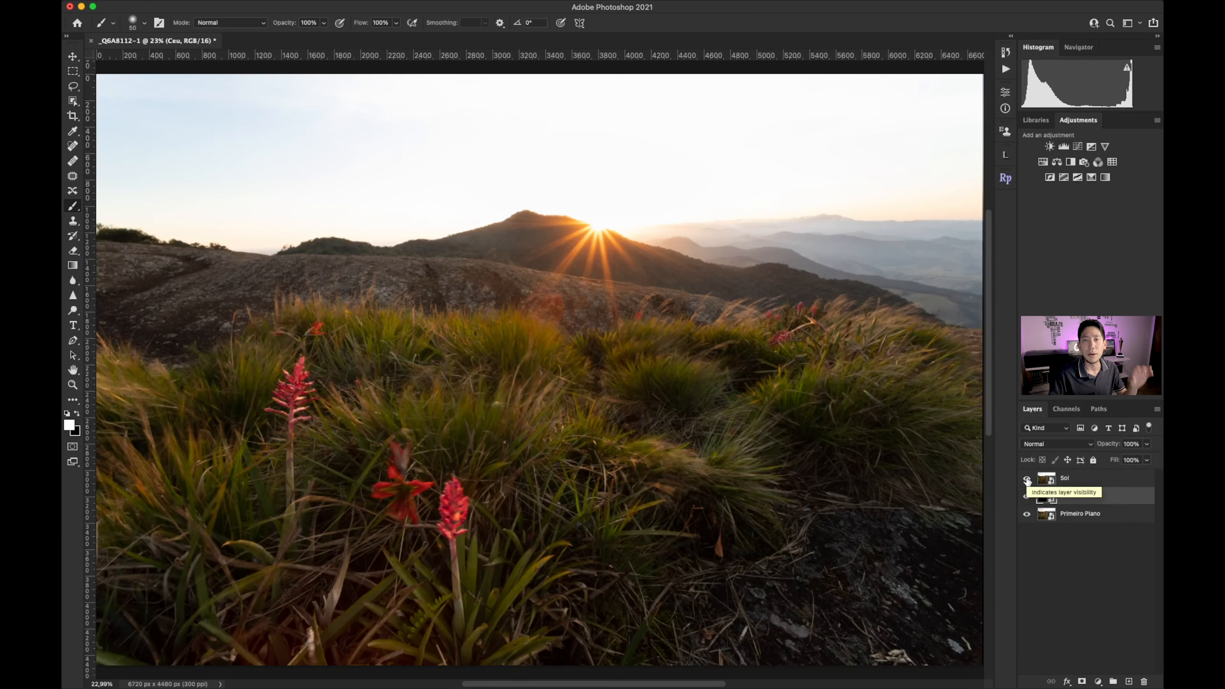
{"action": "left_click", "coordinate": [1027, 479]}
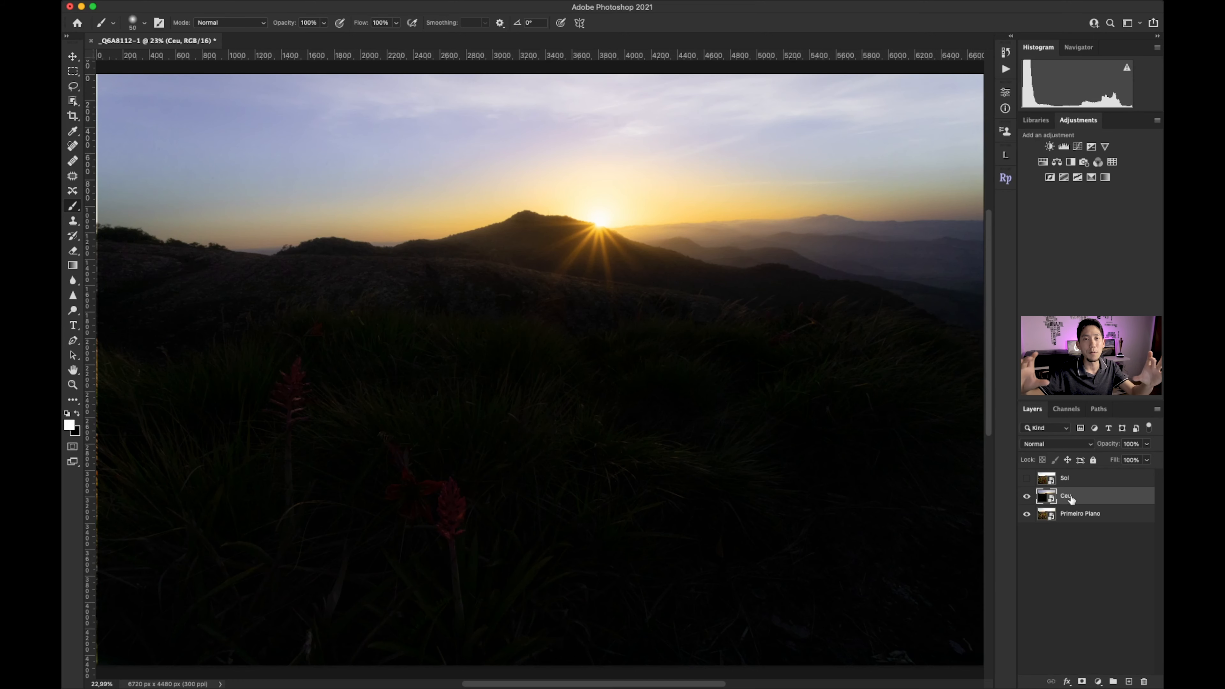
{"action": "left_click", "coordinate": [1082, 518]}
{"action": "left_click", "coordinate": [1027, 497]}
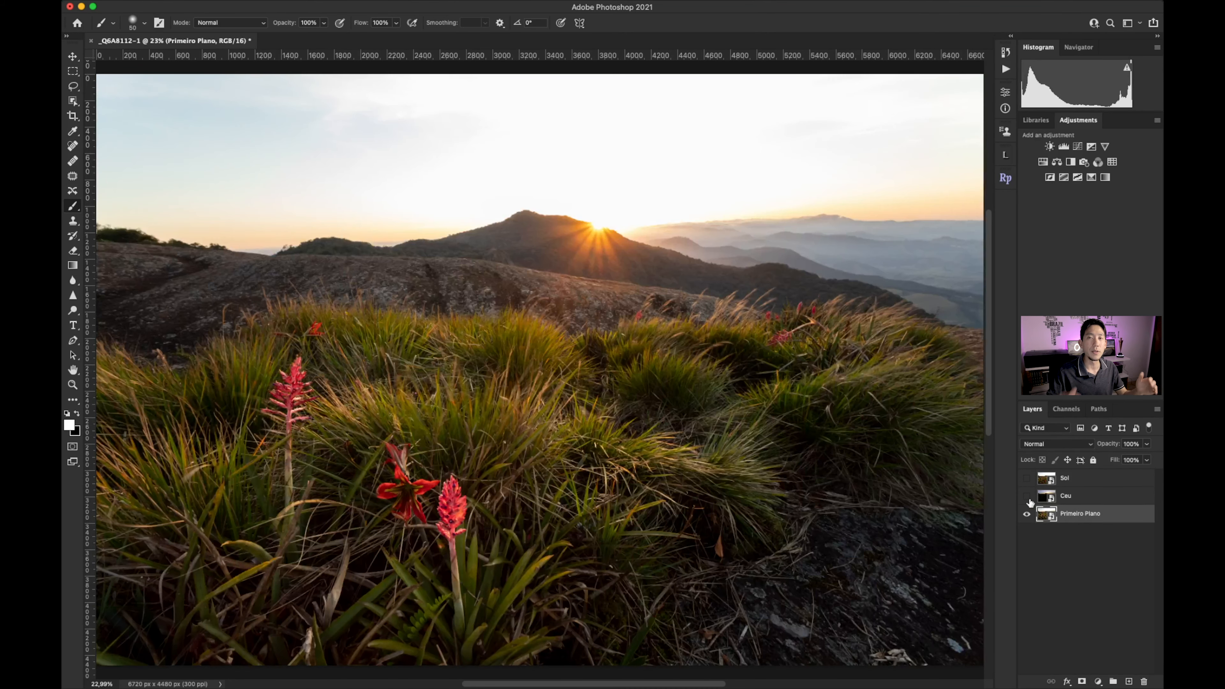
{"action": "left_click", "coordinate": [1028, 497]}
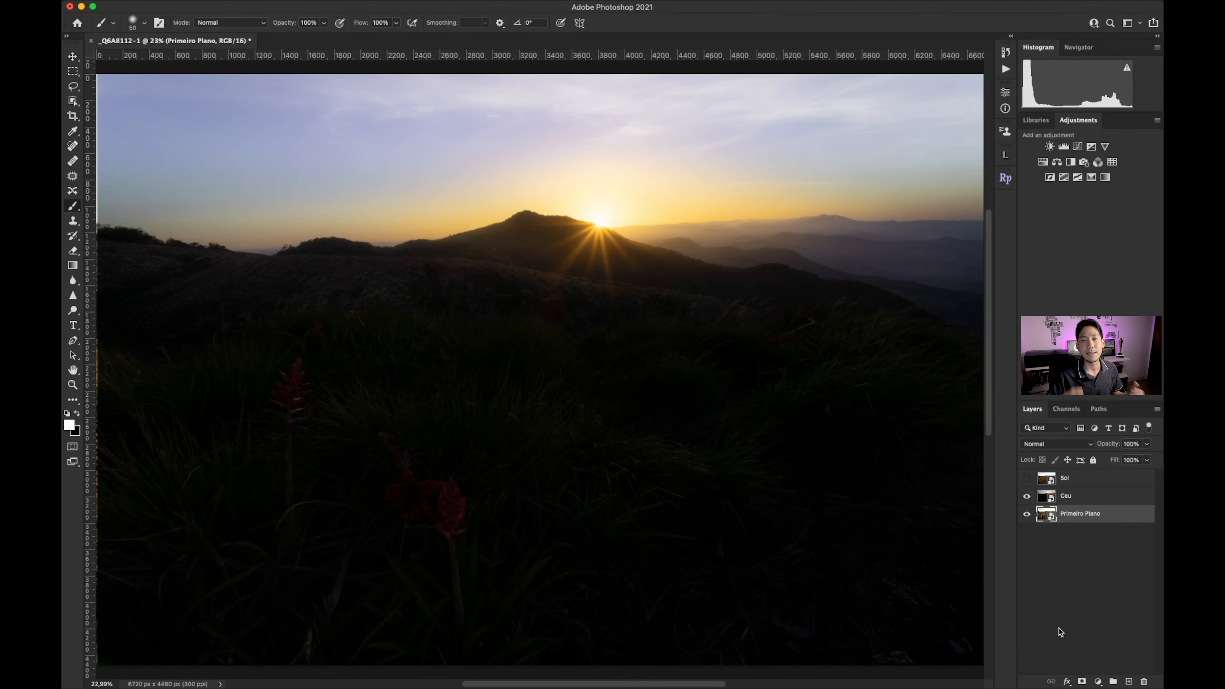
Try masking the Ceu layer from a Select Sky selection, undoing the mask and clearing the selection
{"action": "left_click", "coordinate": [1069, 497]}
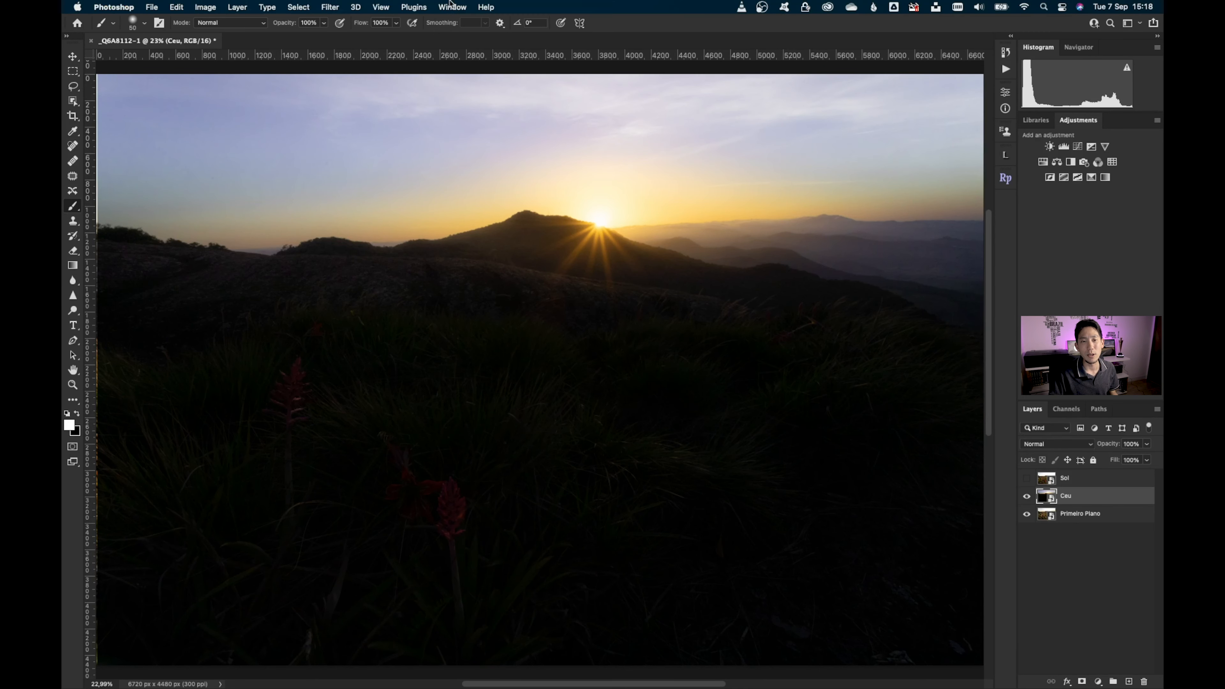
{"action": "left_click", "coordinate": [299, 7]}
{"action": "left_click", "coordinate": [316, 148]}
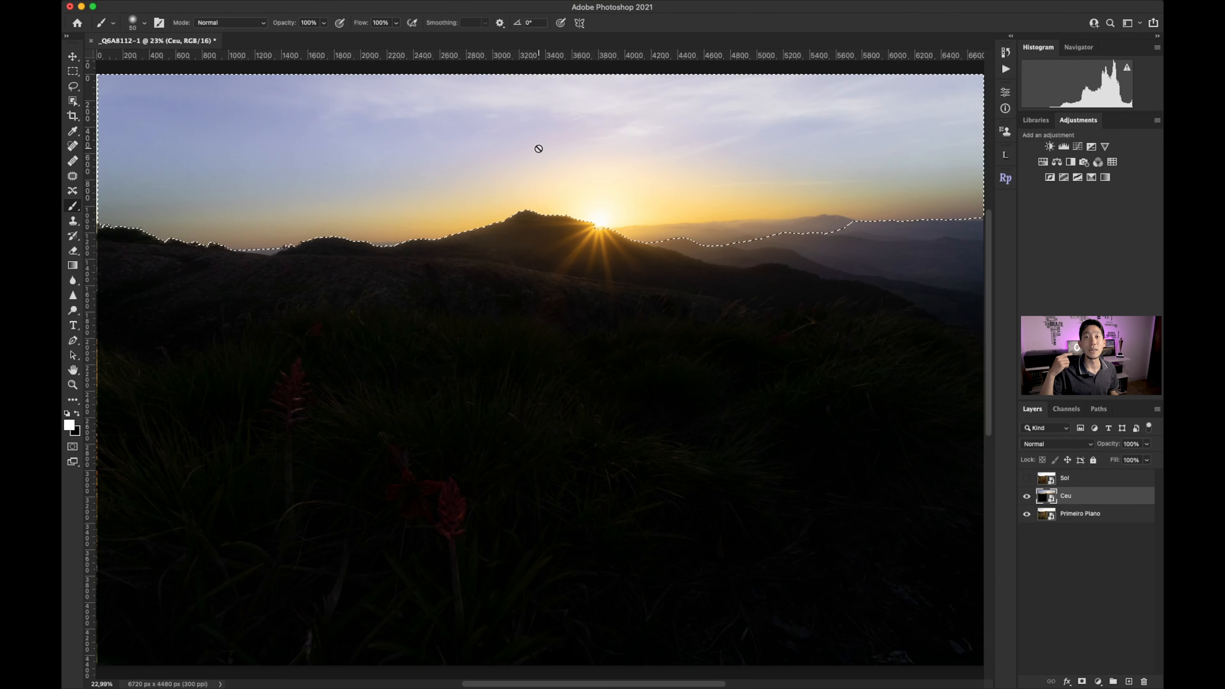
{"action": "left_click", "coordinate": [1083, 681]}
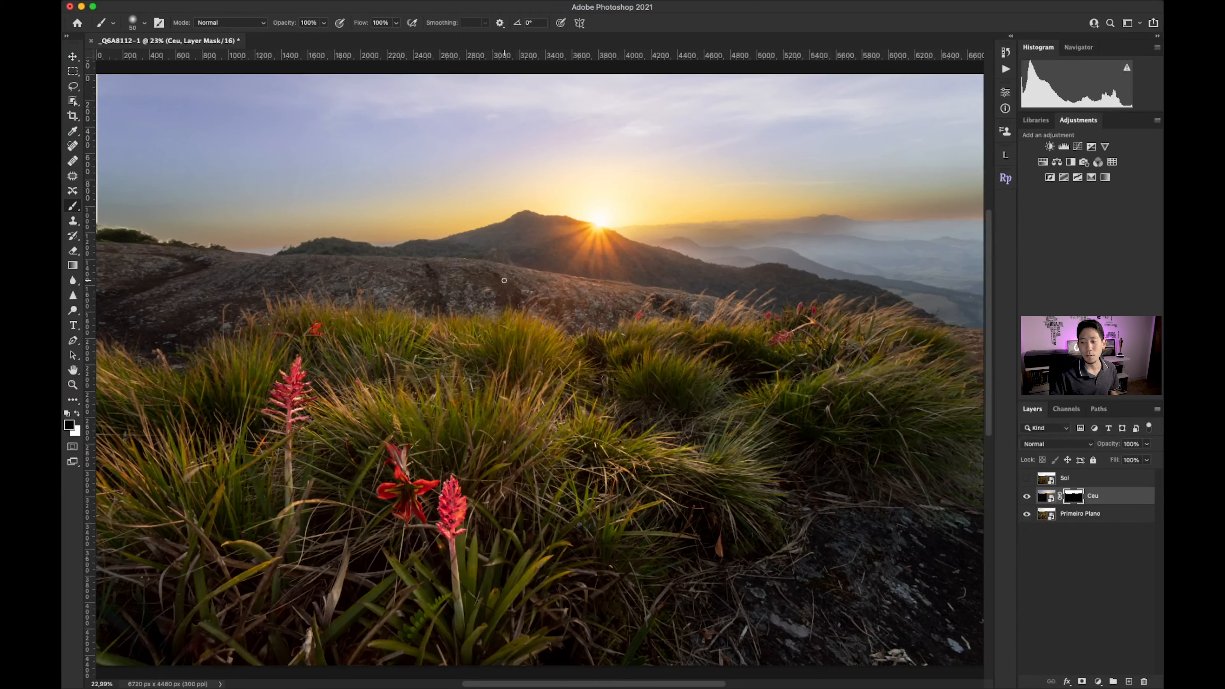
{"action": "key", "text": "super+z"}
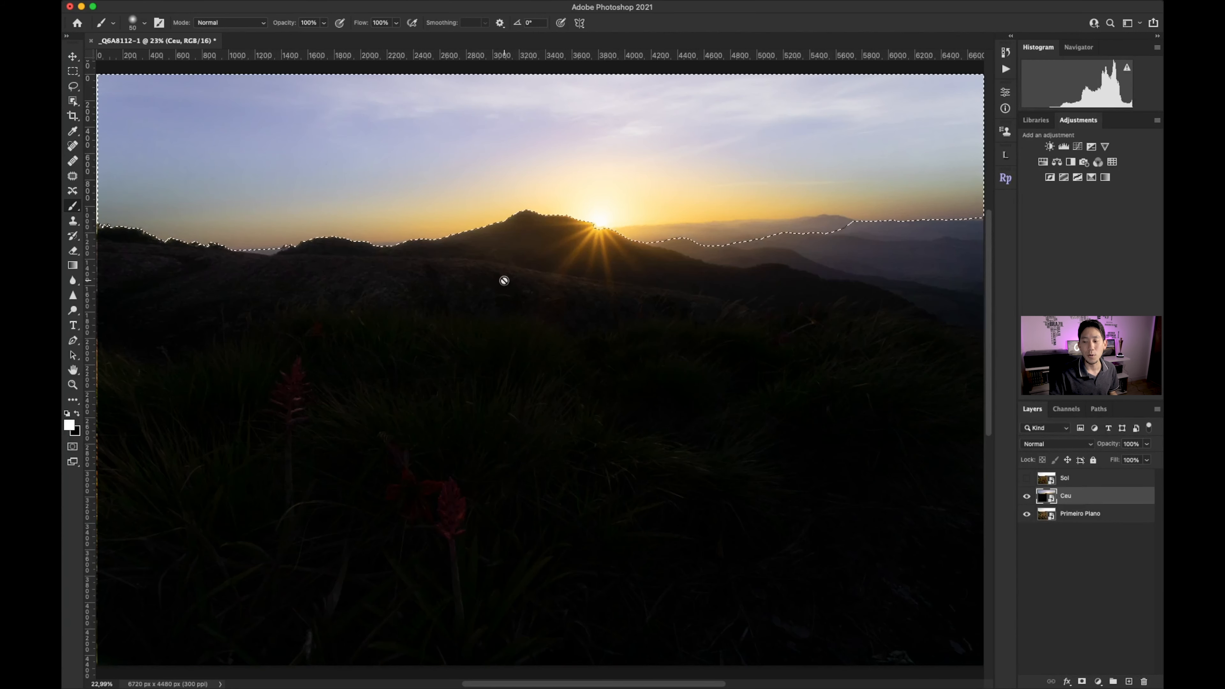
{"action": "key", "text": "super+d"}
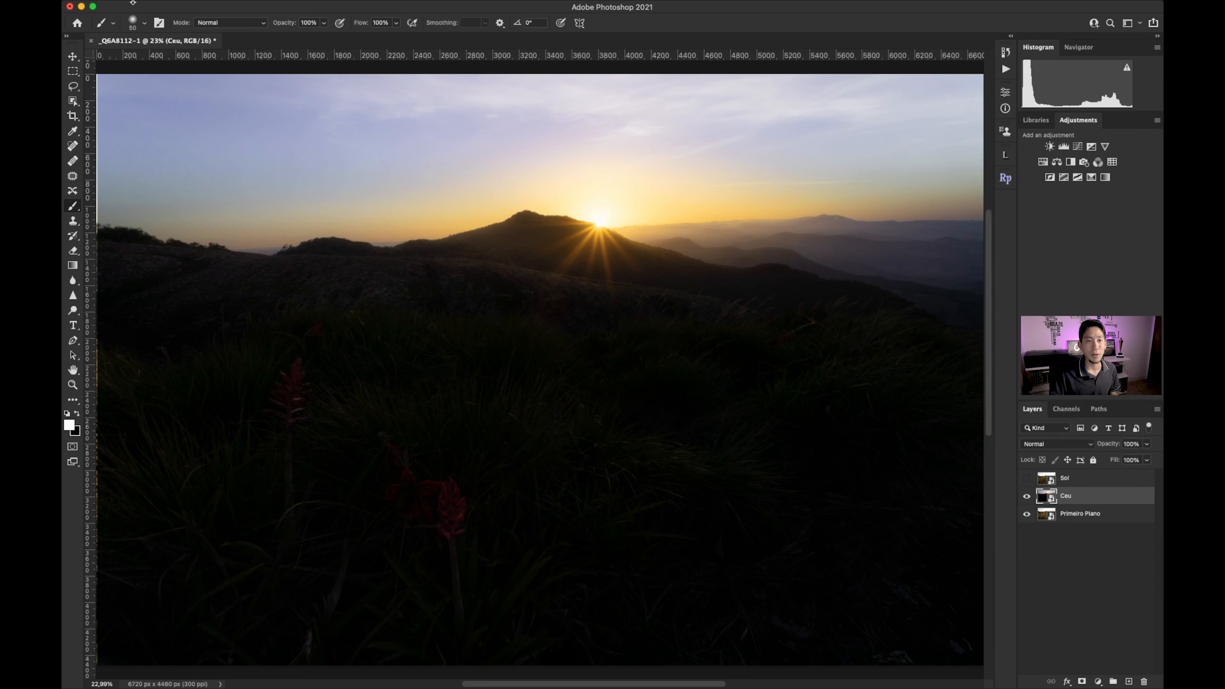
Apply Sky Replacement to the Ceu layer with the blue-to-orange sky, output to New Layers, and compare with the resulting group hidden and shown
{"action": "mouse_move", "coordinate": [133, 2]}
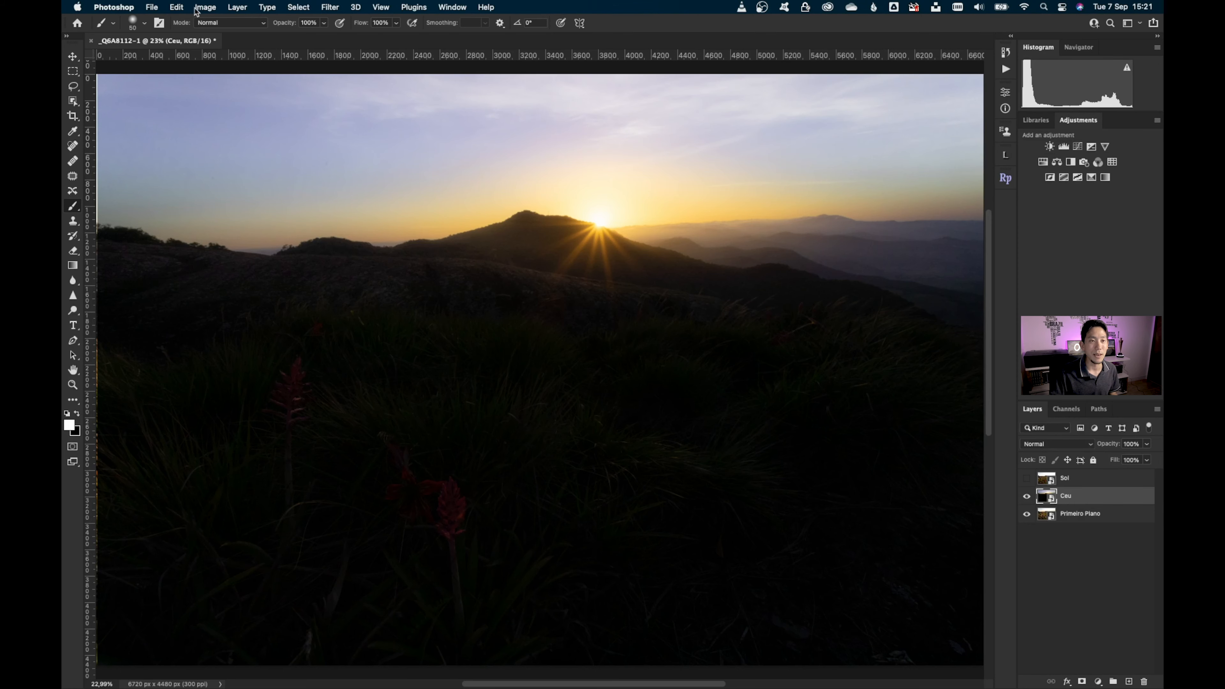
{"action": "left_click", "coordinate": [179, 8]}
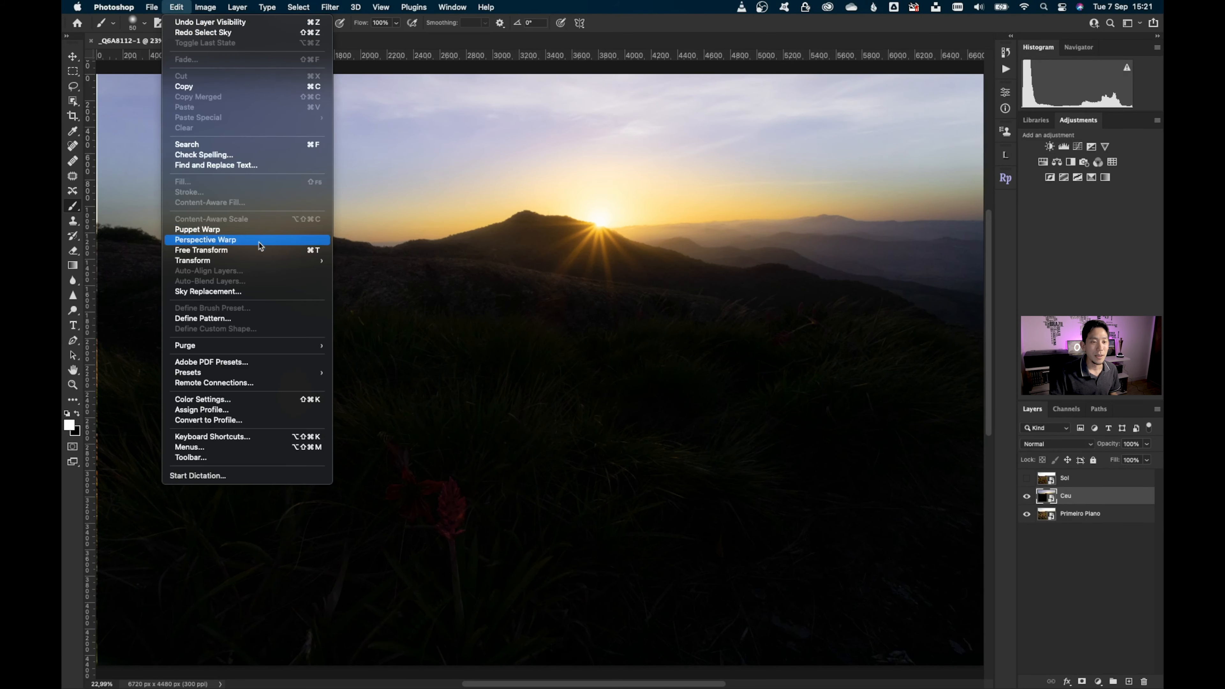
{"action": "left_click", "coordinate": [243, 294]}
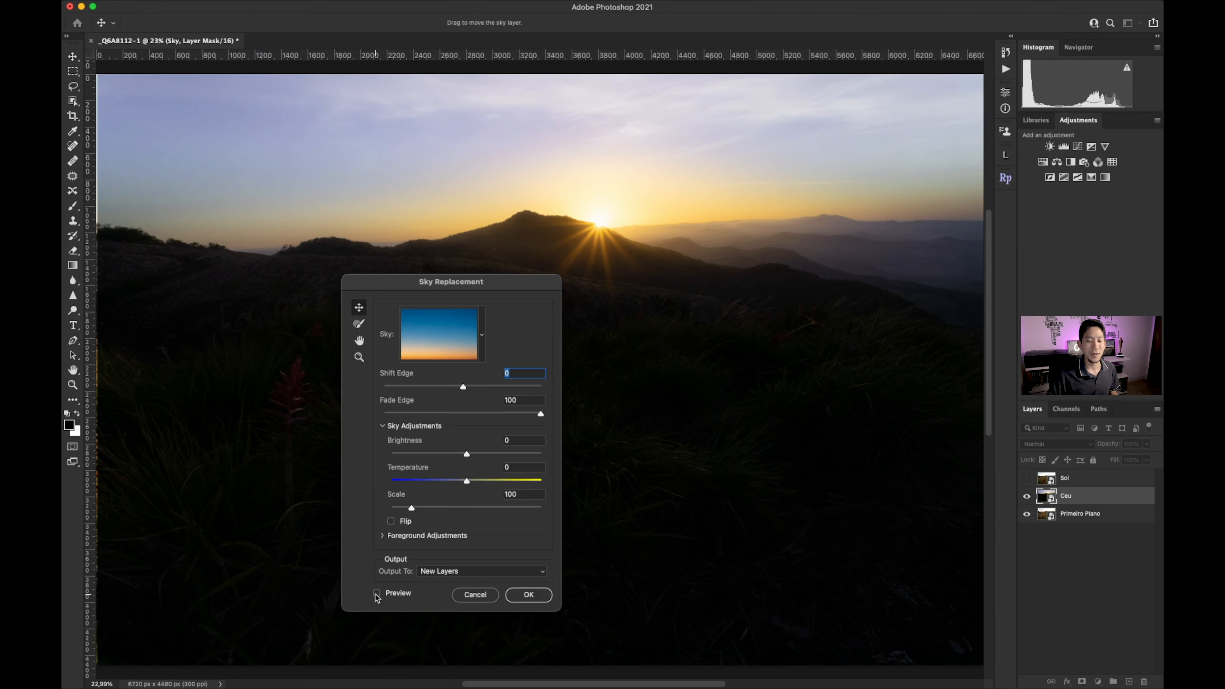
{"action": "left_click", "coordinate": [377, 593]}
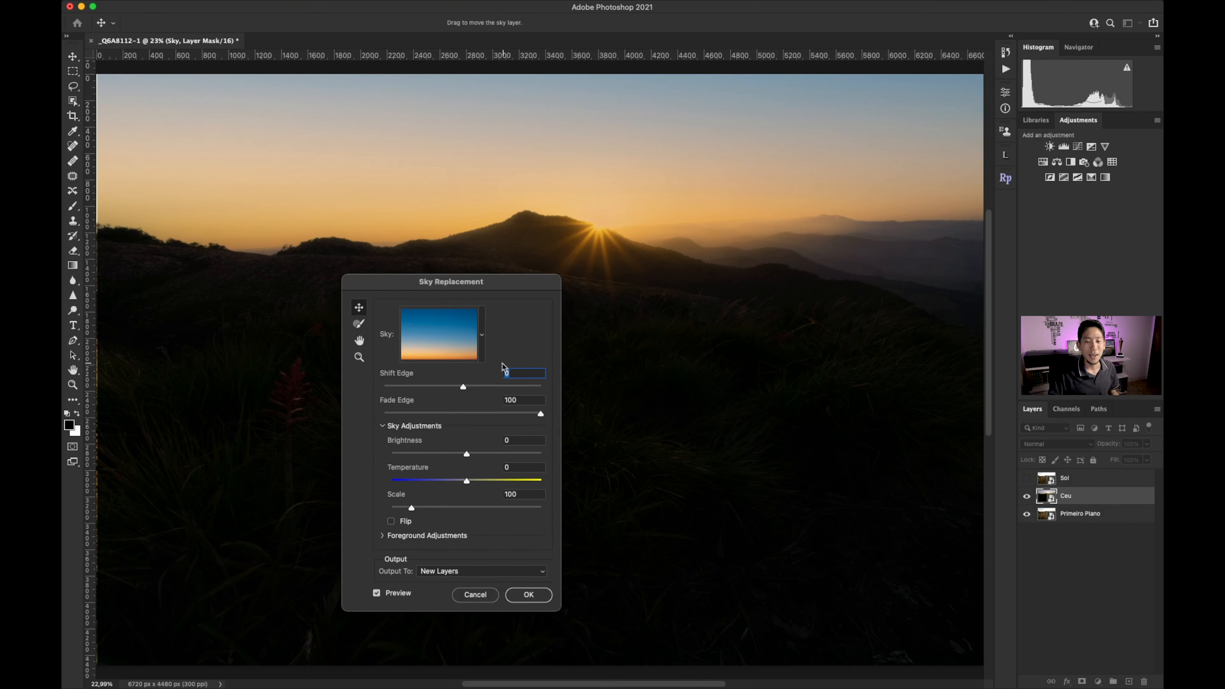
{"action": "left_click", "coordinate": [528, 595]}
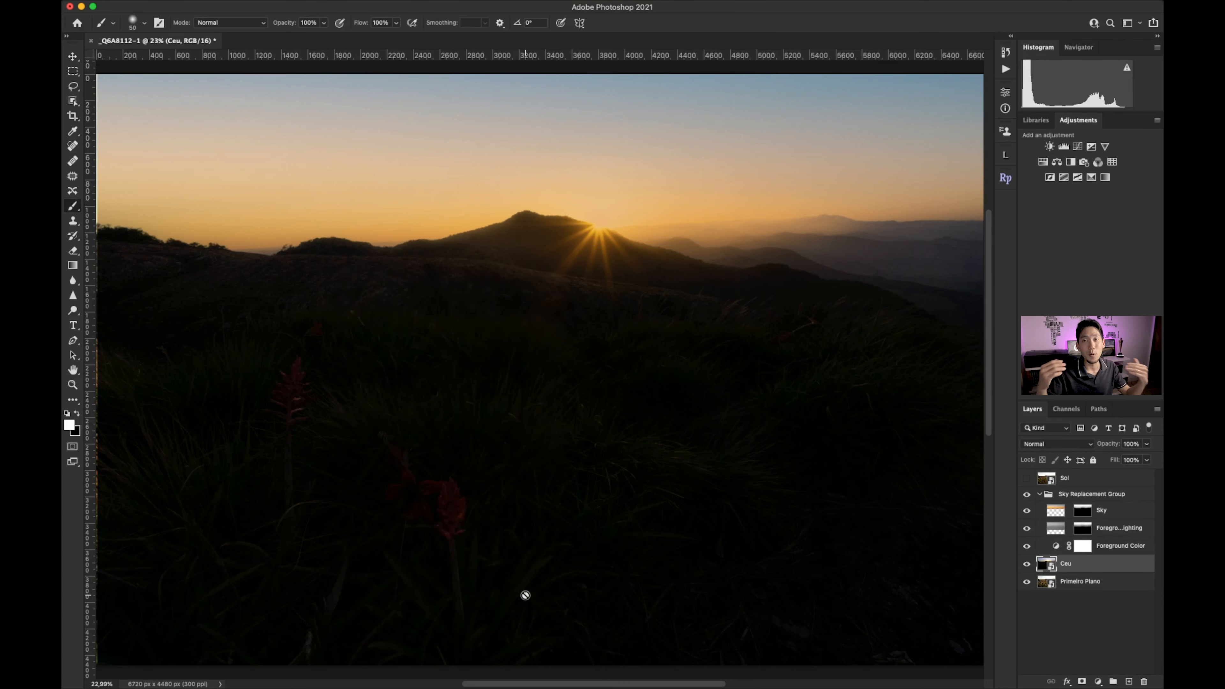
{"action": "left_click", "coordinate": [1026, 494]}
{"action": "left_click", "coordinate": [1026, 494]}
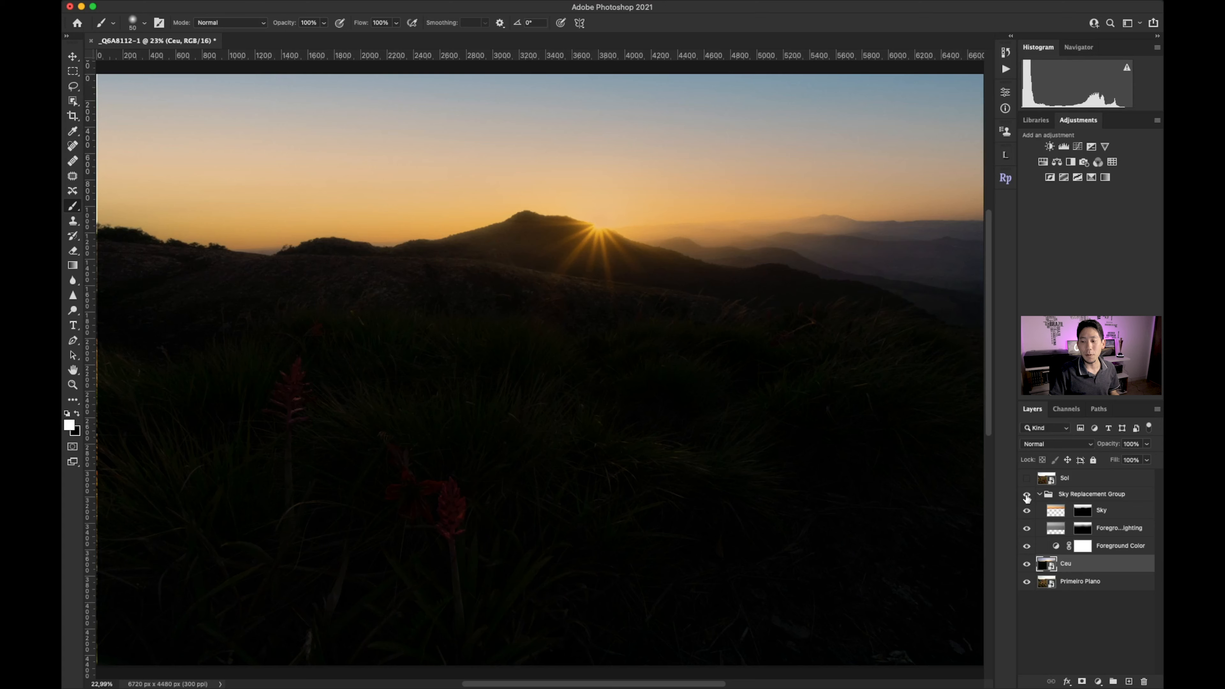
Move the Sky layer's mask onto the Ceu layer and delete the Sky Replacement Group
{"action": "left_click", "coordinate": [1091, 510]}
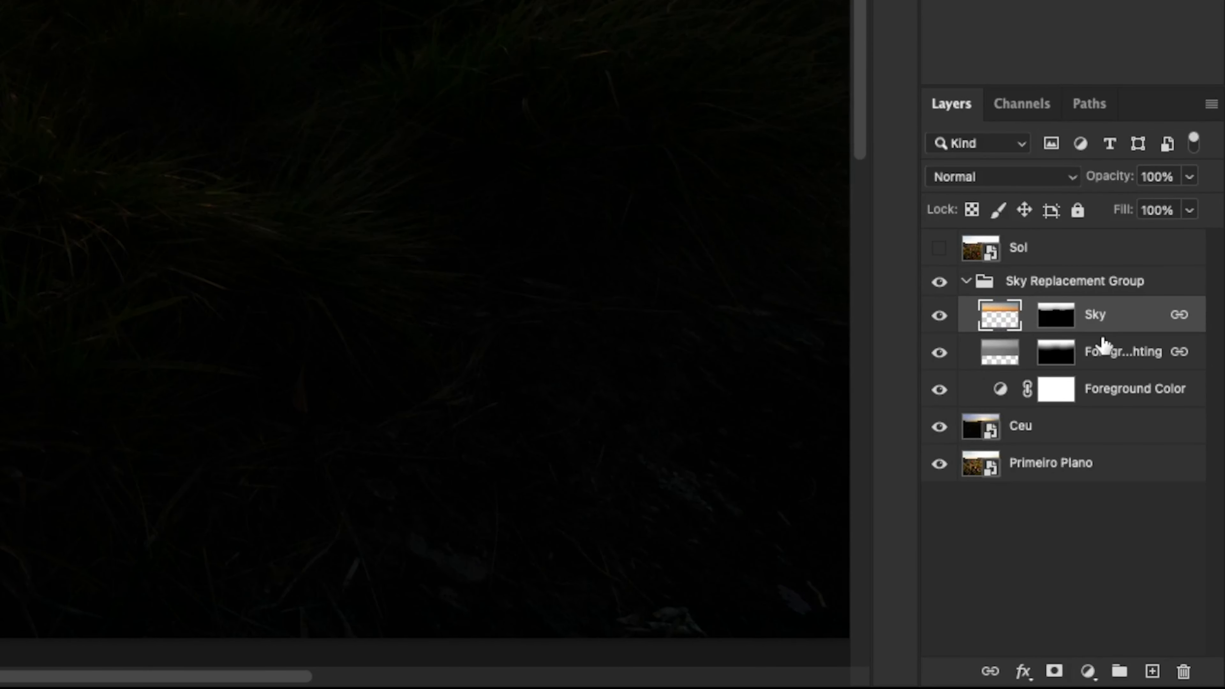
{"action": "left_click", "coordinate": [1067, 320]}
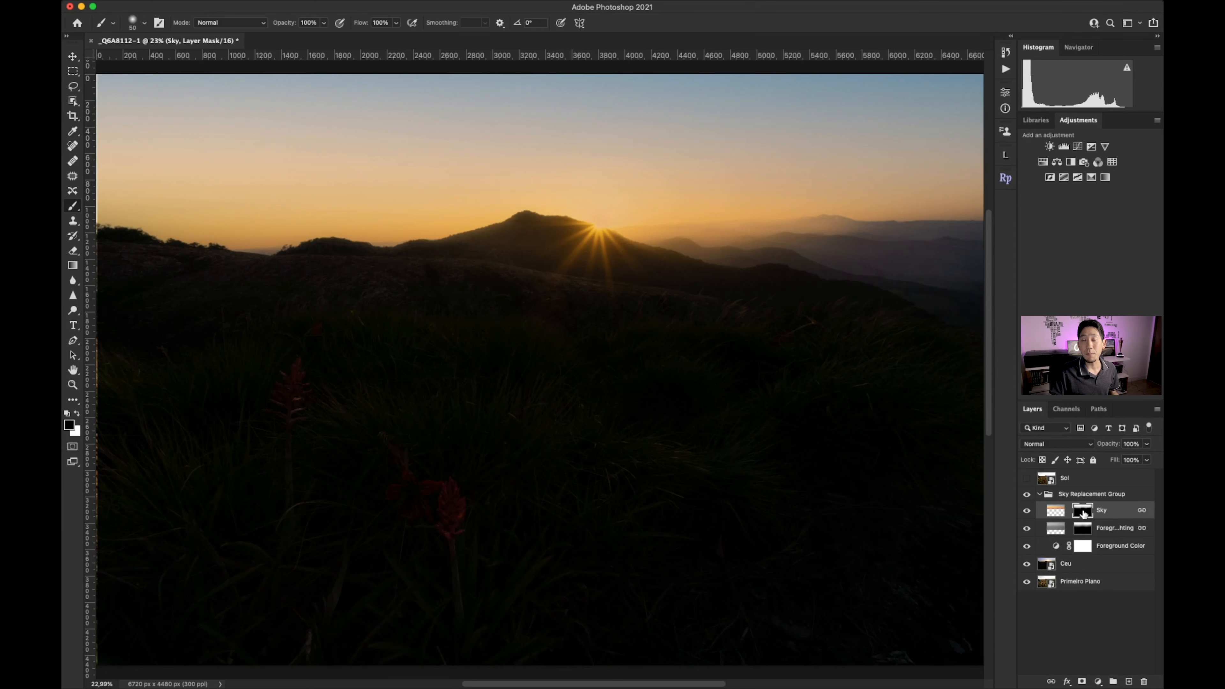
{"action": "left_click_drag", "start_coordinate": [1074, 546], "coordinate": [1075, 563]}
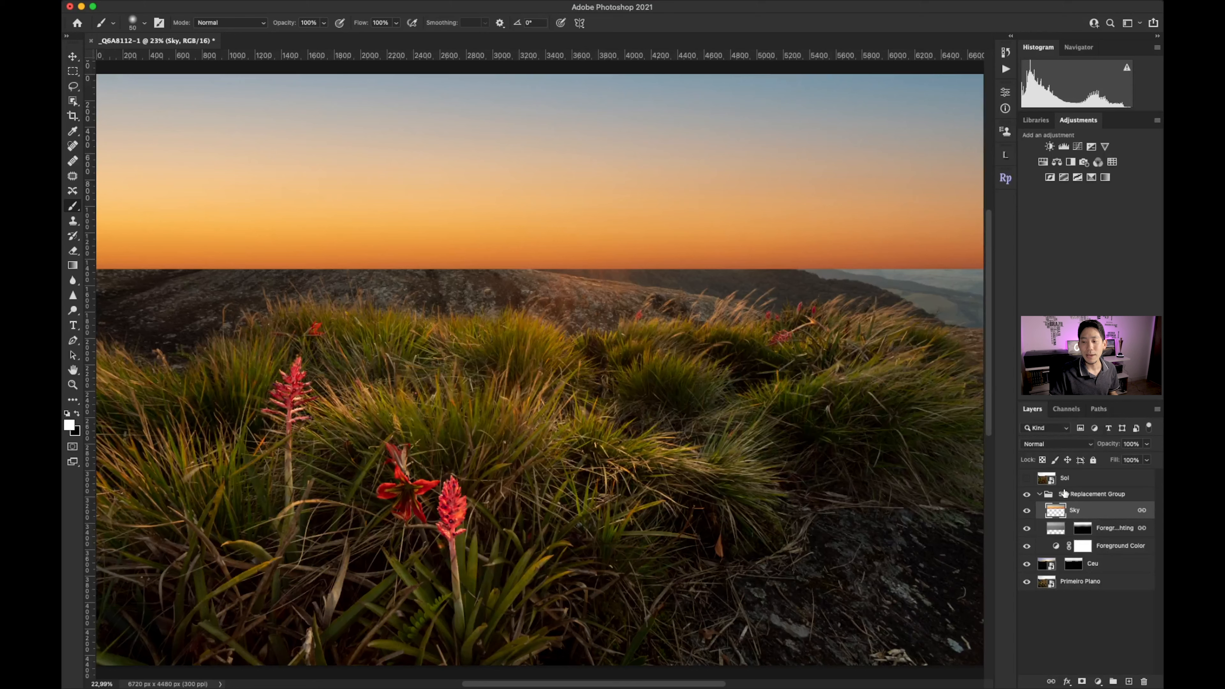
{"action": "left_click", "coordinate": [1061, 495]}
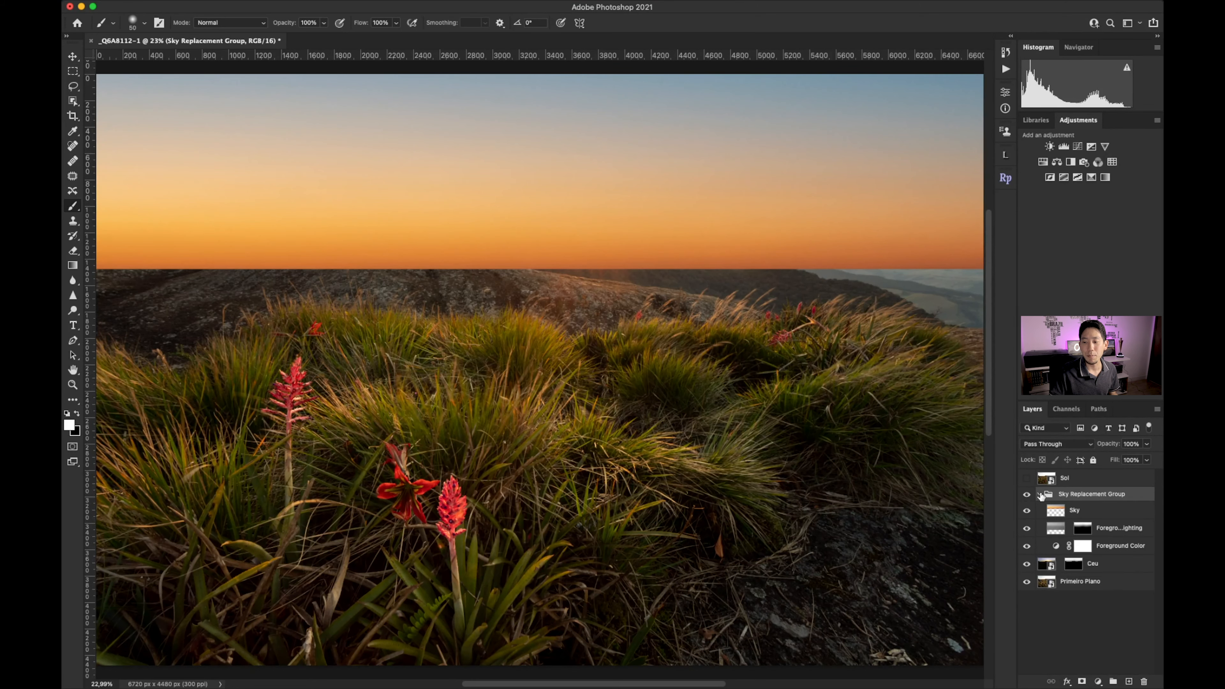
{"action": "key", "text": "Delete"}
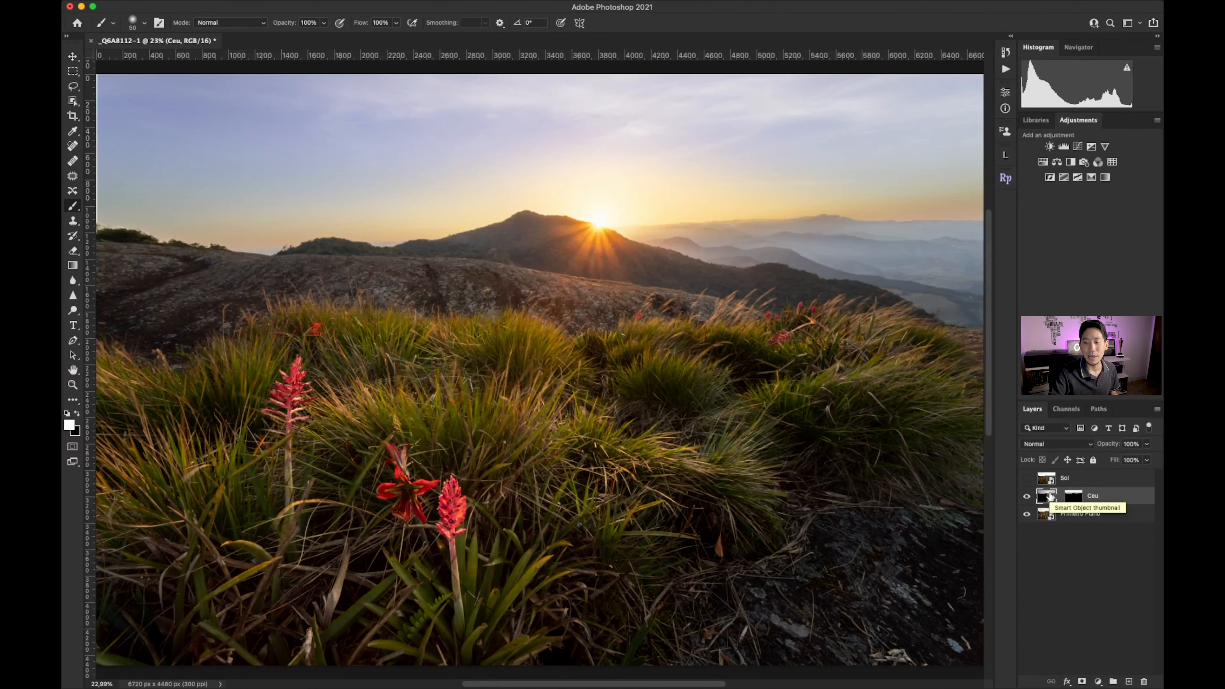
Compare the blend with the Ceu layer repeatedly hidden and shown, selecting the Ceu layer mask
{"action": "left_click", "coordinate": [1027, 497]}
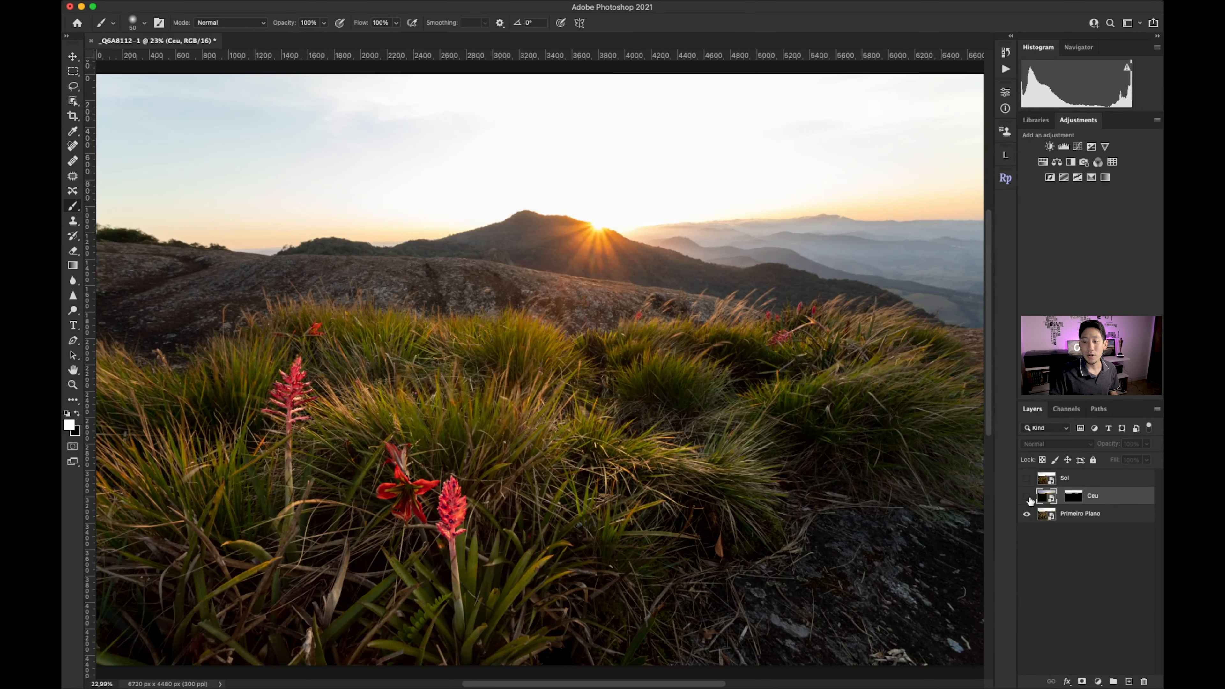
{"action": "left_click", "coordinate": [1027, 497]}
{"action": "left_click", "coordinate": [1028, 498]}
{"action": "left_click", "coordinate": [1027, 497]}
{"action": "left_click", "coordinate": [1027, 497]}
{"action": "left_click", "coordinate": [1027, 497]}
{"action": "left_click", "coordinate": [1068, 499]}
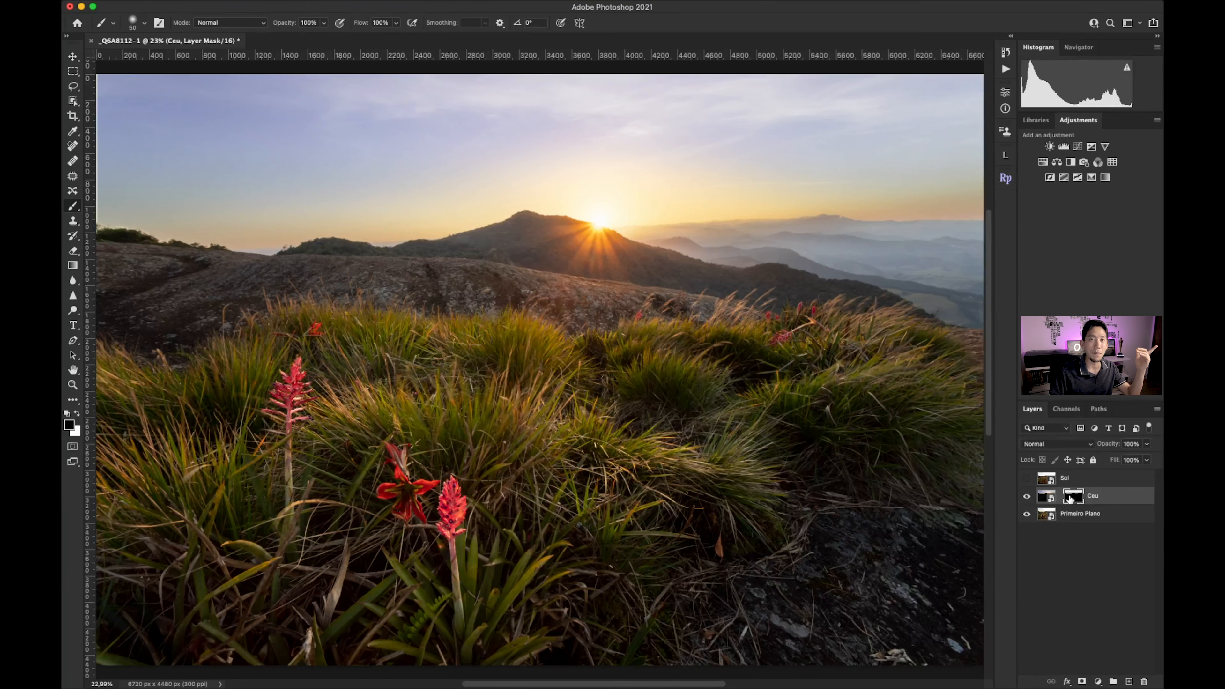
{"action": "left_click", "coordinate": [1027, 496]}
{"action": "left_click", "coordinate": [1027, 496]}
{"action": "left_click", "coordinate": [1027, 496]}
{"action": "left_click", "coordinate": [1027, 496]}
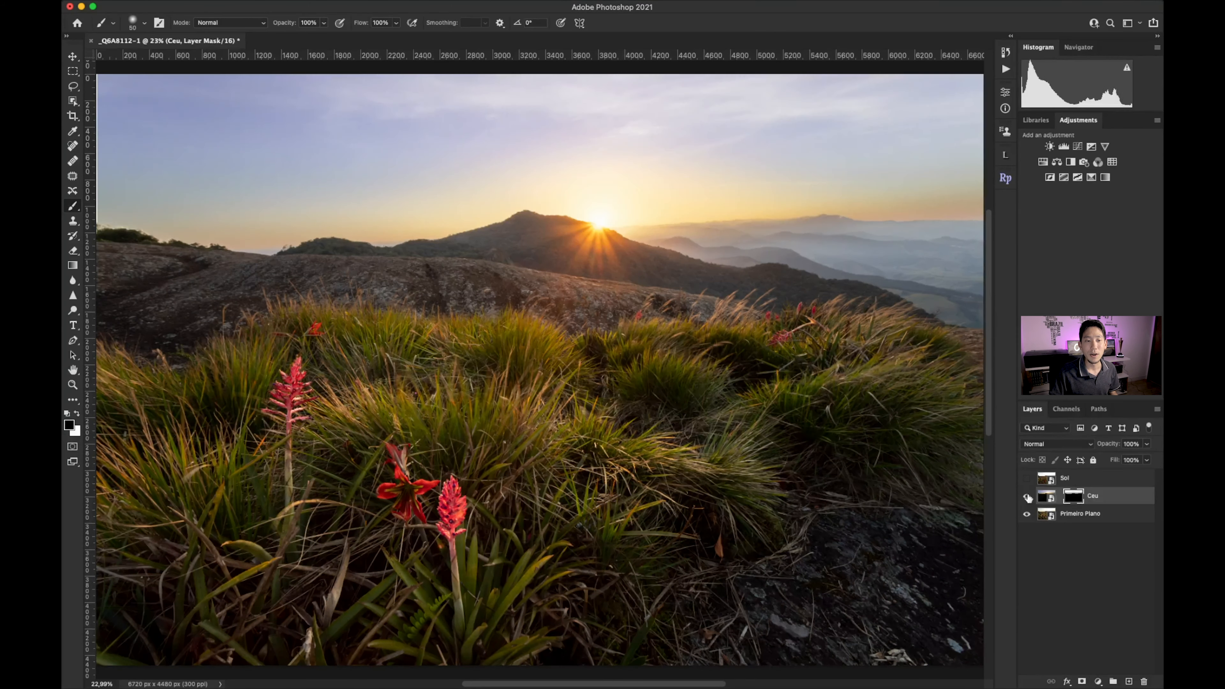
{"action": "left_click", "coordinate": [1027, 496]}
{"action": "left_click", "coordinate": [1027, 496]}
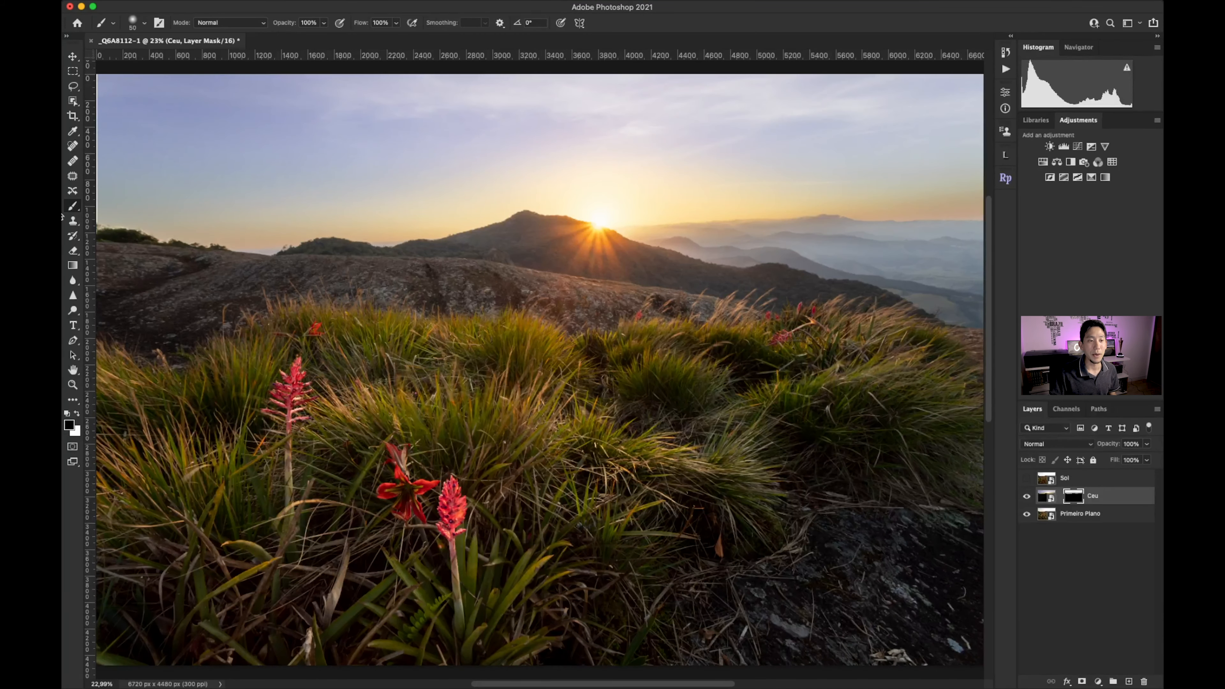
Adjust the Brush size up and down and set it to 1200 px for the Ceu layer mask
{"action": "key", "text": "bracketright"}
{"action": "key", "text": "bracketright"}
{"action": "key", "text": "bracketright"}
{"action": "key", "text": "bracketright"}
{"action": "key", "text": "bracketright"}
{"action": "key", "text": "bracketright"}
{"action": "key", "text": "bracketright"}
{"action": "key", "text": "bracketright"}
{"action": "key", "text": "bracketright"}
{"action": "key", "text": "bracketright"}
{"action": "key", "text": "bracketright"}
{"action": "key", "text": "bracketright"}
{"action": "key", "text": "bracketright"}
{"action": "key", "text": "bracketright"}
{"action": "key", "text": "bracketright"}
{"action": "key", "text": "bracketright"}
{"action": "key", "text": "bracketright"}
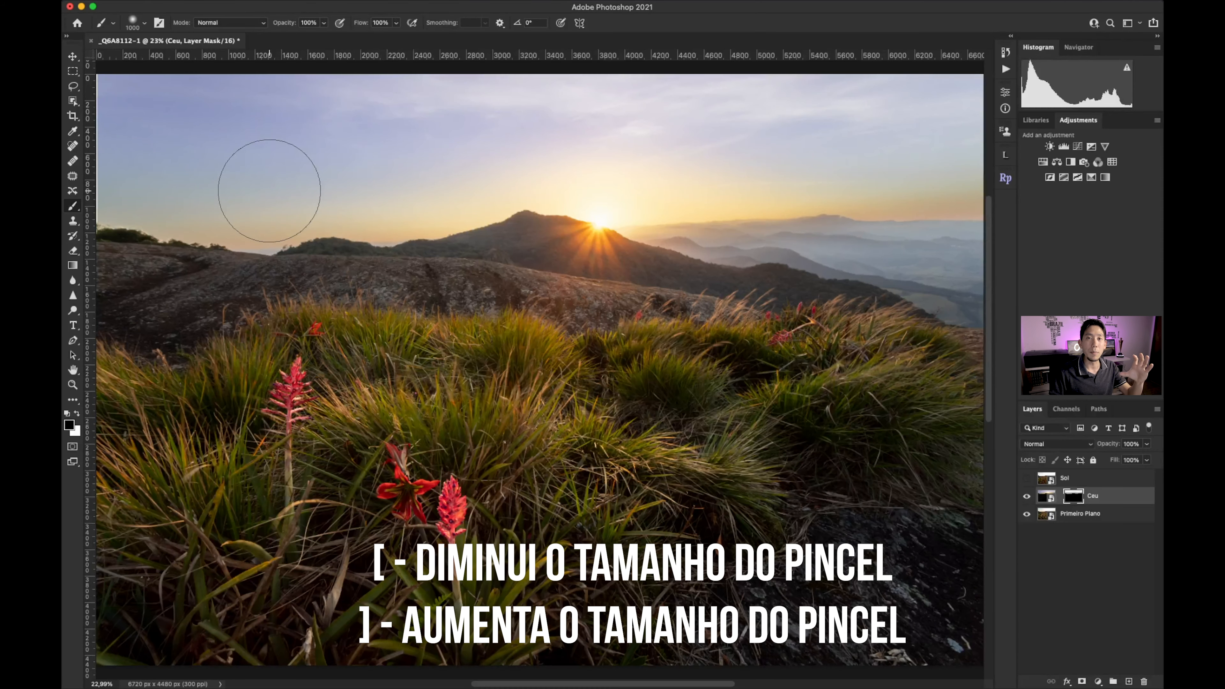
{"action": "key", "text": "bracketleft"}
{"action": "key", "text": "bracketleft"}
{"action": "key", "text": "bracketleft"}
{"action": "key", "text": "bracketright"}
{"action": "key", "text": "bracketright"}
{"action": "key", "text": "bracketright"}
{"action": "key", "text": "bracketright"}
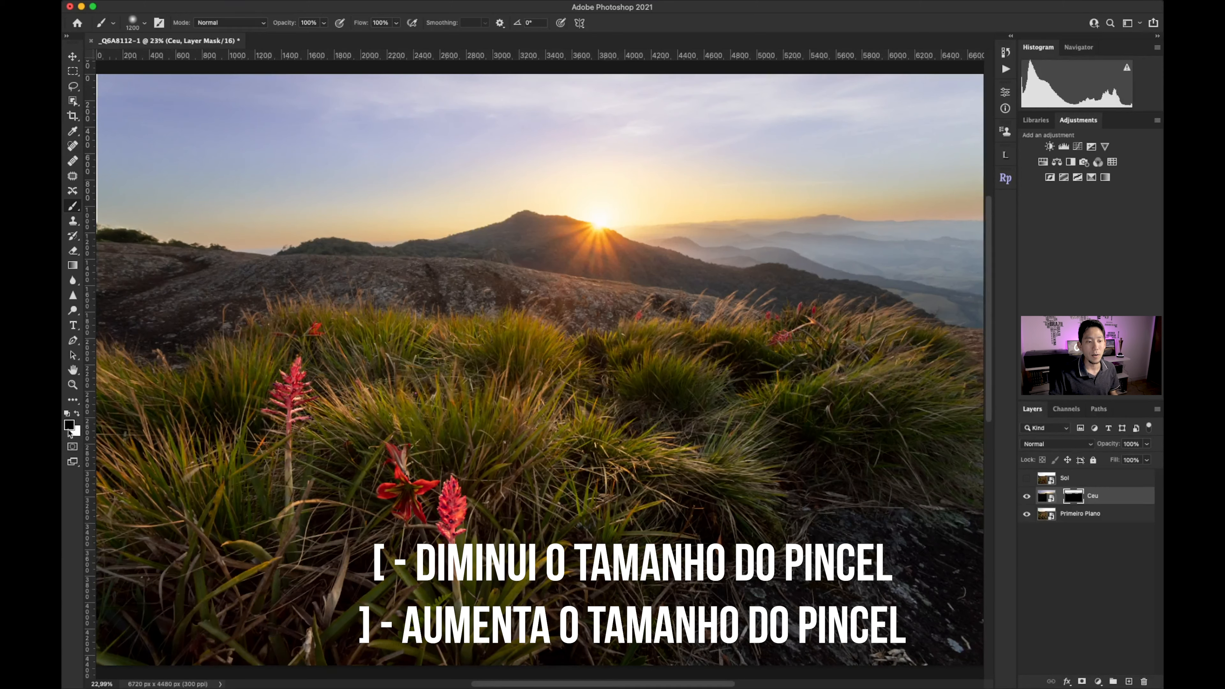
Set the foreground color to white (ffffff) for painting on the Ceu layer mask
{"action": "left_click", "coordinate": [72, 427]}
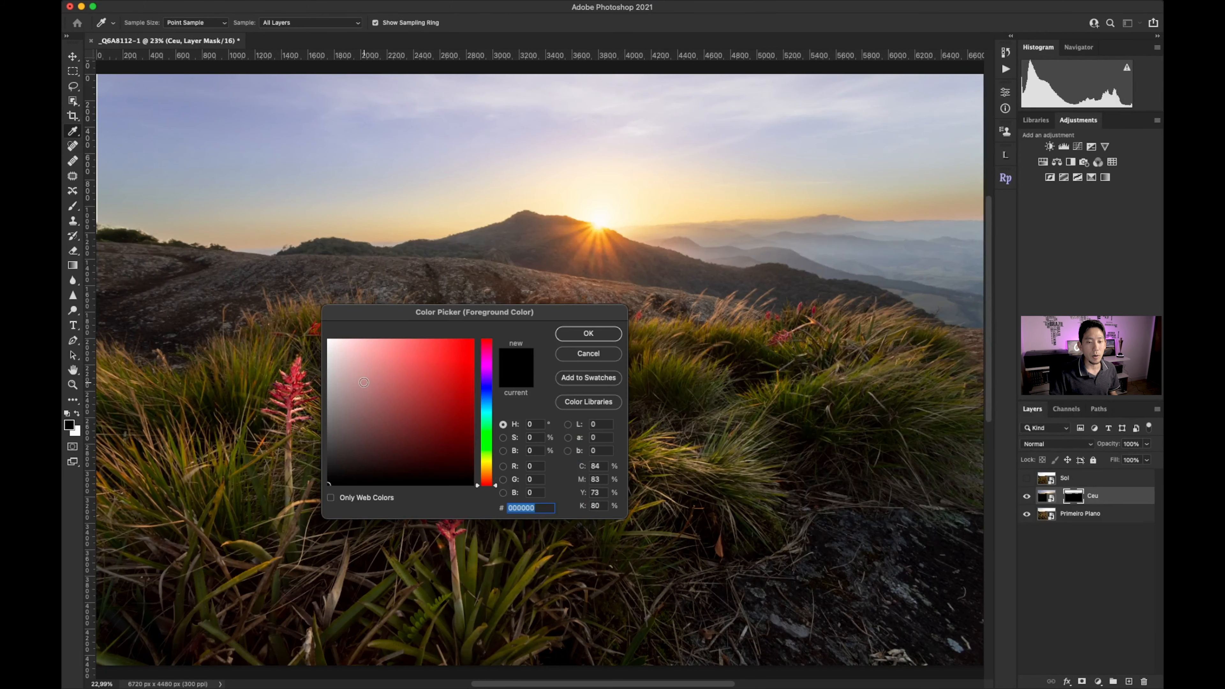
{"action": "type", "text": "ffffff"}
{"action": "left_click", "coordinate": [567, 337]}
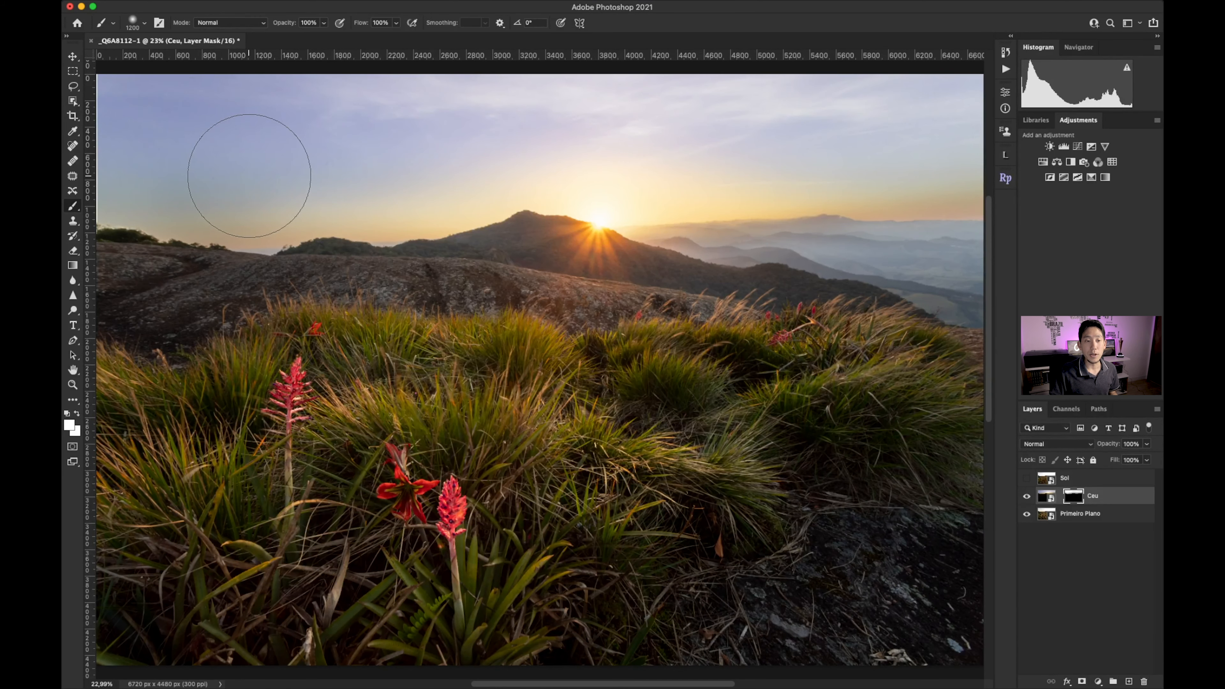
Try painting white at 100% opacity across the sky and horizon on the Ceu layer mask, undoing the strokes
{"action": "mouse_move", "coordinate": [393, 178]}
{"action": "left_mouse_down"}
{"action": "mouse_move", "coordinate": [701, 182]}
{"action": "mouse_move", "coordinate": [954, 209]}
{"action": "left_mouse_up"}
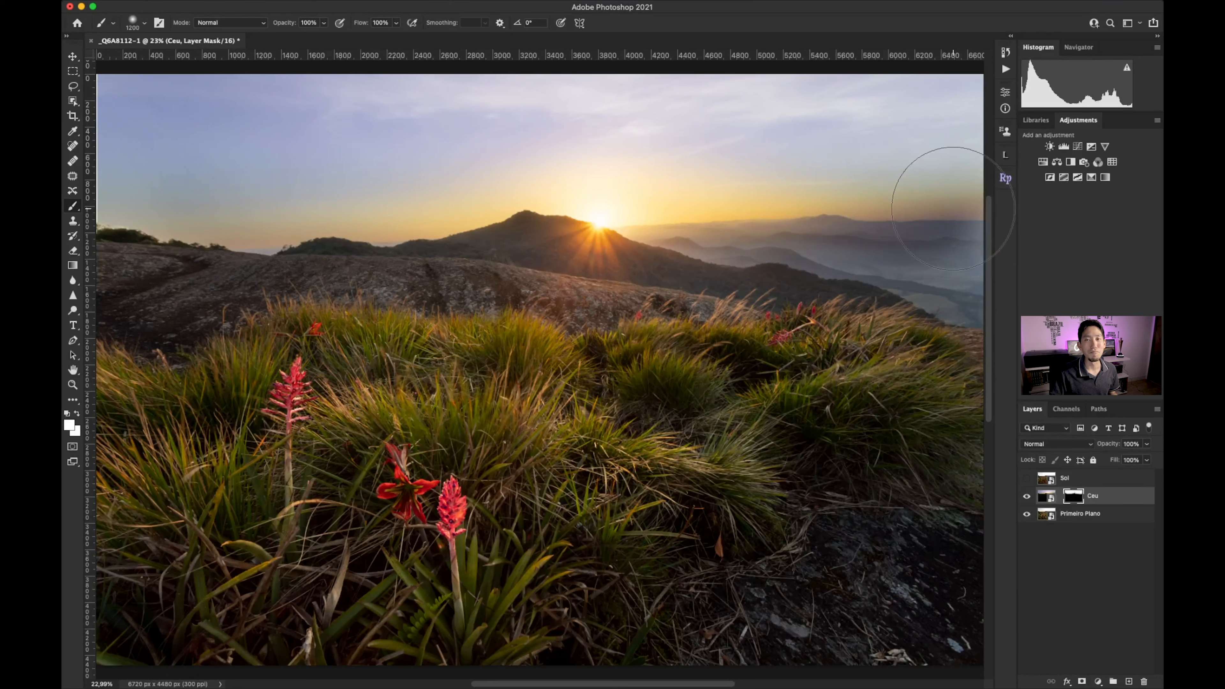
{"action": "key", "text": "super+z"}
{"action": "key", "text": "super+z"}
{"action": "key", "text": "super+z"}
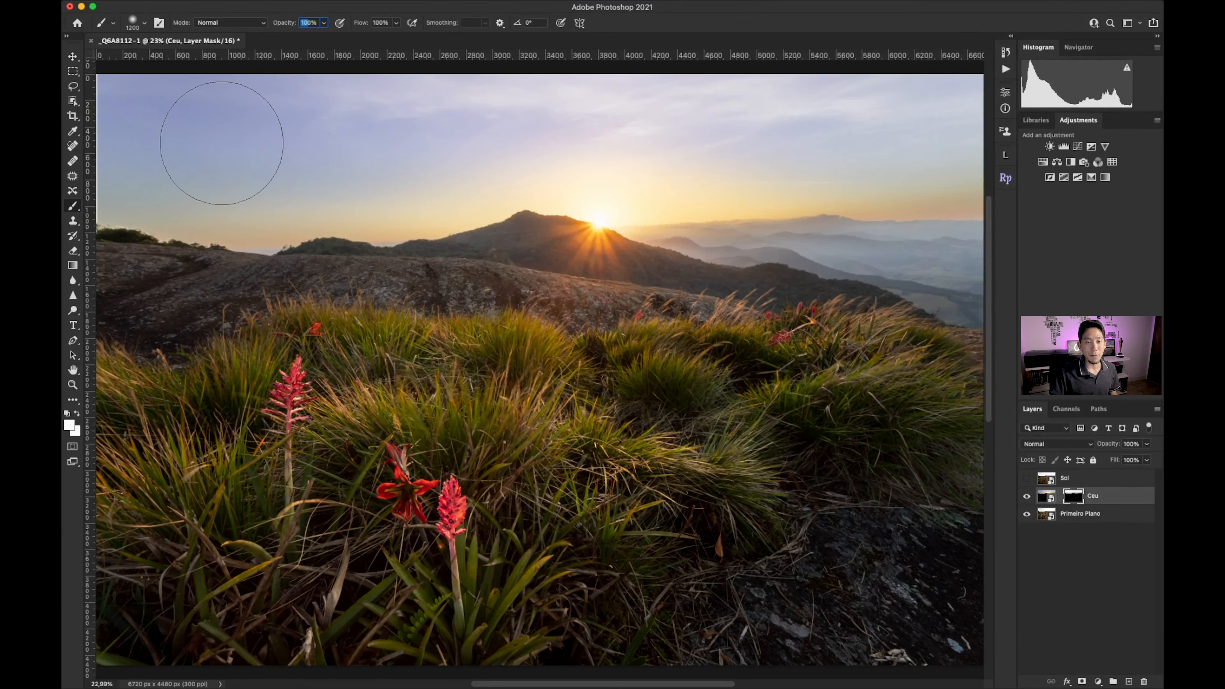
{"action": "mouse_move", "coordinate": [233, 181]}
{"action": "left_mouse_down"}
{"action": "mouse_move", "coordinate": [543, 174]}
{"action": "mouse_move", "coordinate": [1024, 266]}
{"action": "left_mouse_up"}
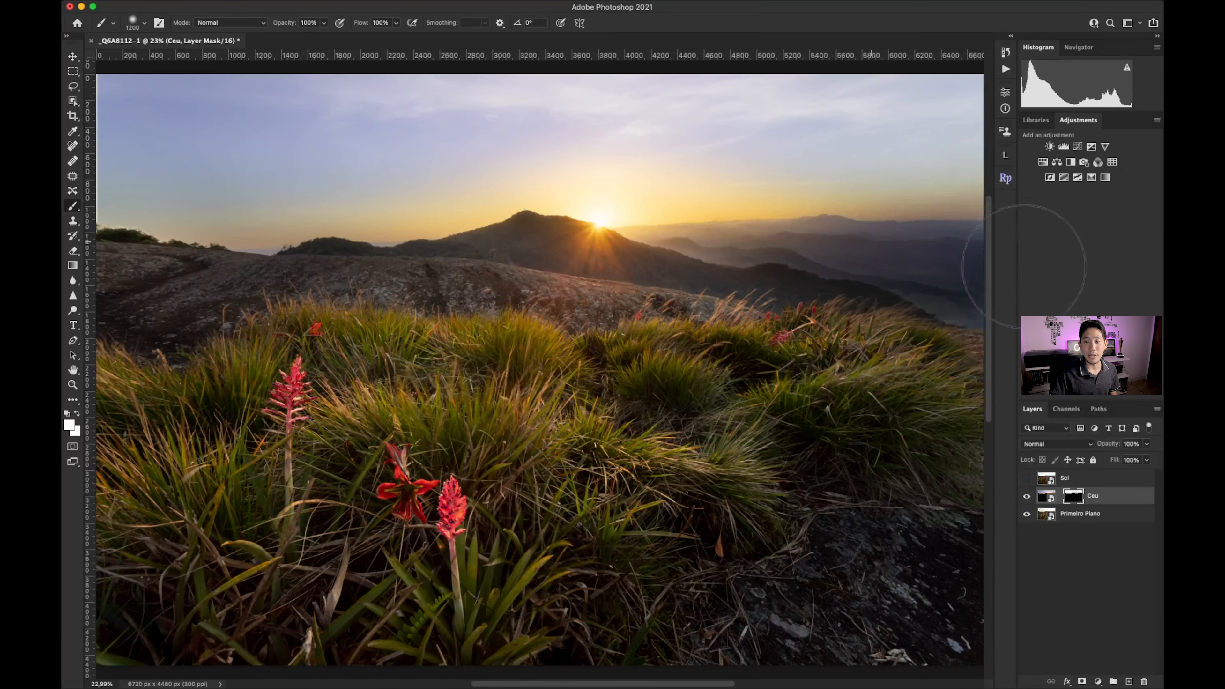
{"action": "key", "text": "super+z"}
Set the Brush opacity to 30% and paint white along the whole horizon on the Ceu layer mask
{"action": "left_click", "coordinate": [312, 22]}
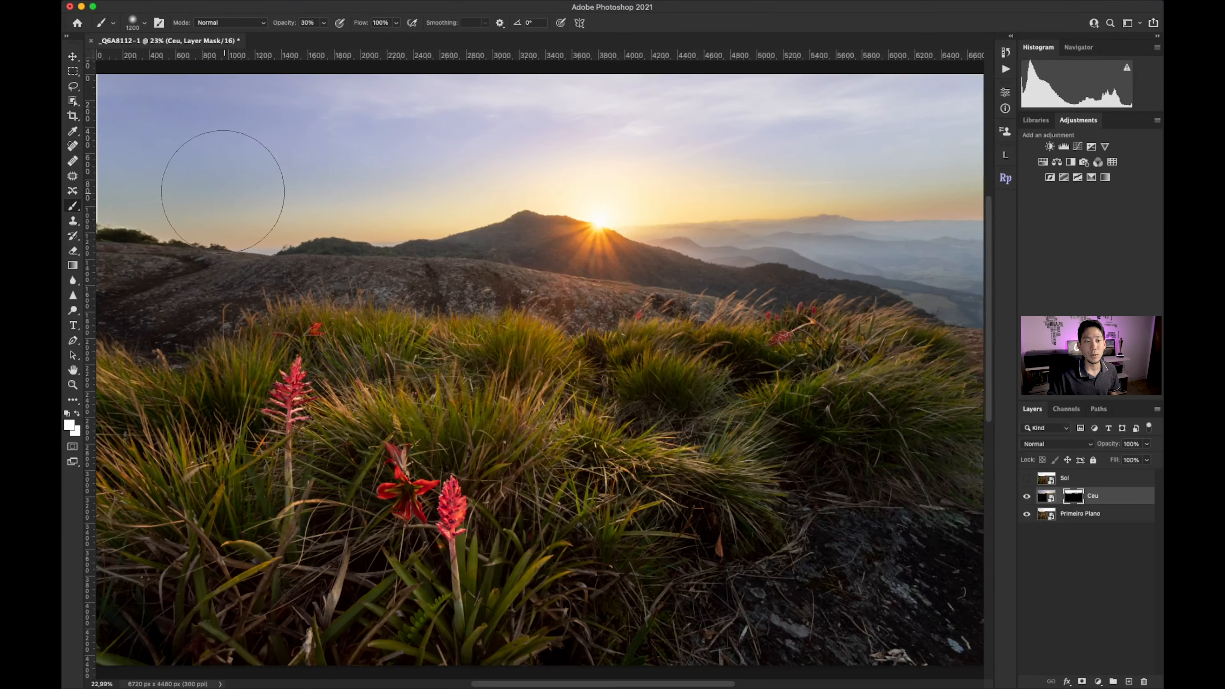
{"action": "mouse_move", "coordinate": [221, 192]}
{"action": "left_mouse_down"}
{"action": "mouse_move", "coordinate": [711, 186]}
{"action": "mouse_move", "coordinate": [960, 241]}
{"action": "mouse_move", "coordinate": [894, 208]}
{"action": "mouse_move", "coordinate": [919, 236]}
{"action": "left_mouse_up"}
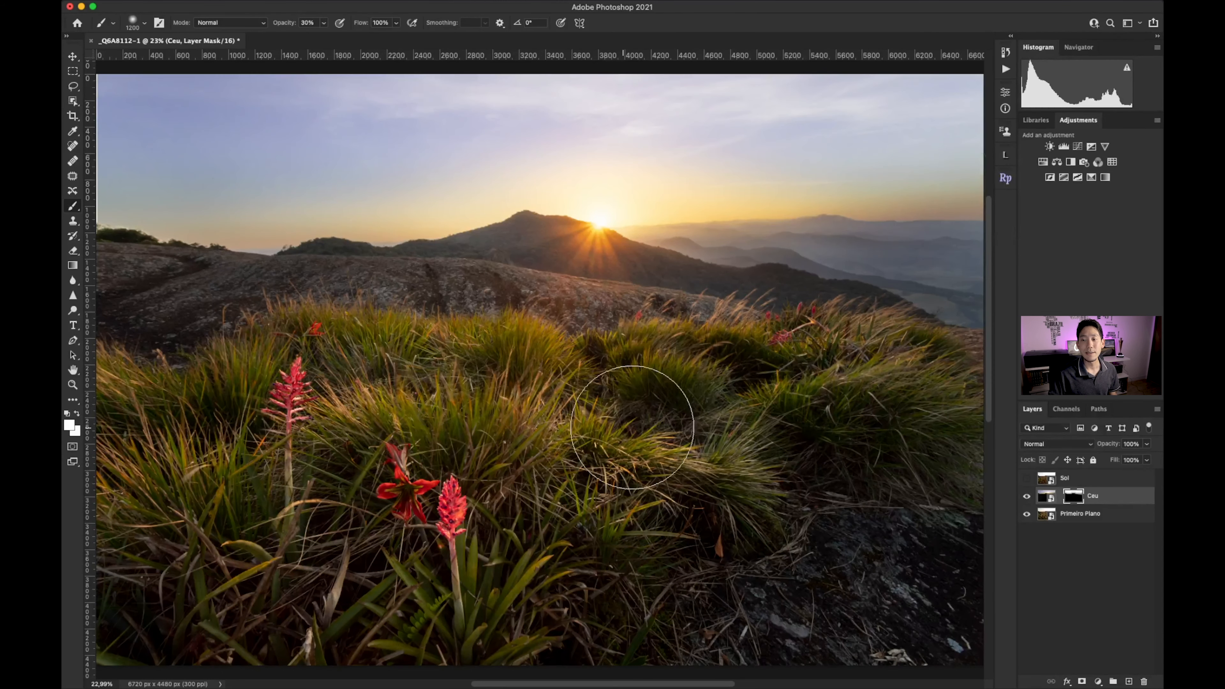
{"action": "left_click_drag", "start_coordinate": [164, 208], "coordinate": [281, 208]}
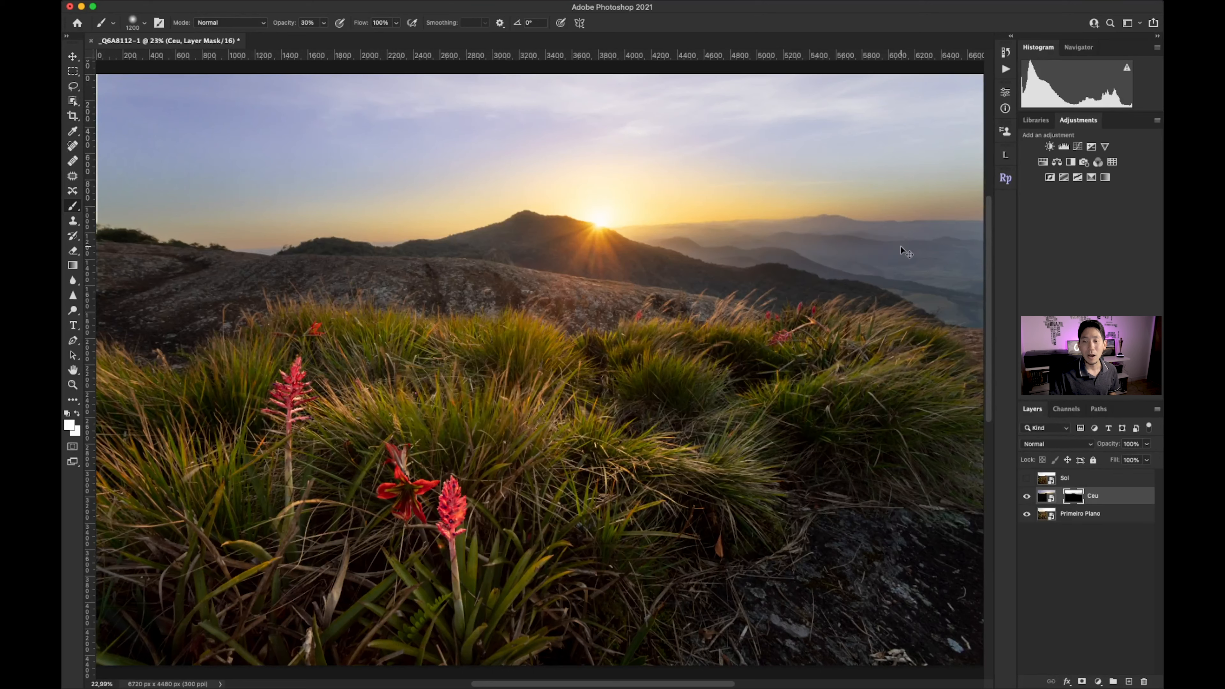
Set the Brush opacity to 20% and paint black over the distant mountains and the rocky horizon on the Ceu layer mask
{"action": "key", "text": "2"}
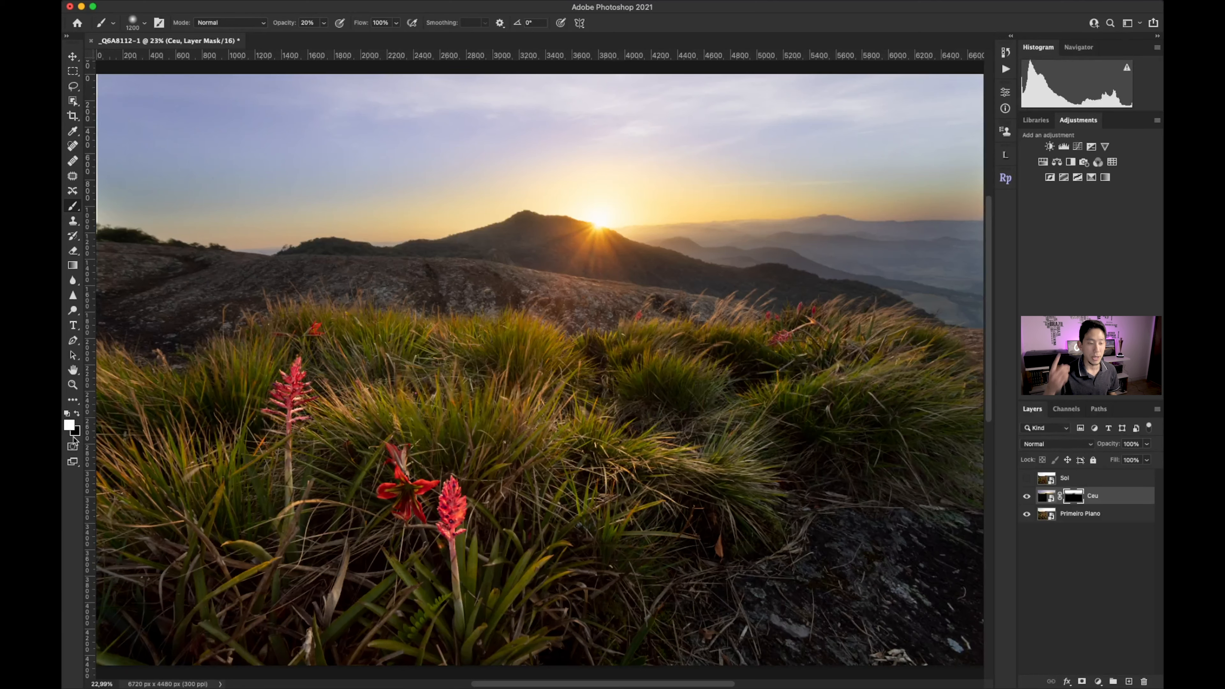
{"action": "key", "text": "x"}
{"action": "key", "text": "x"}
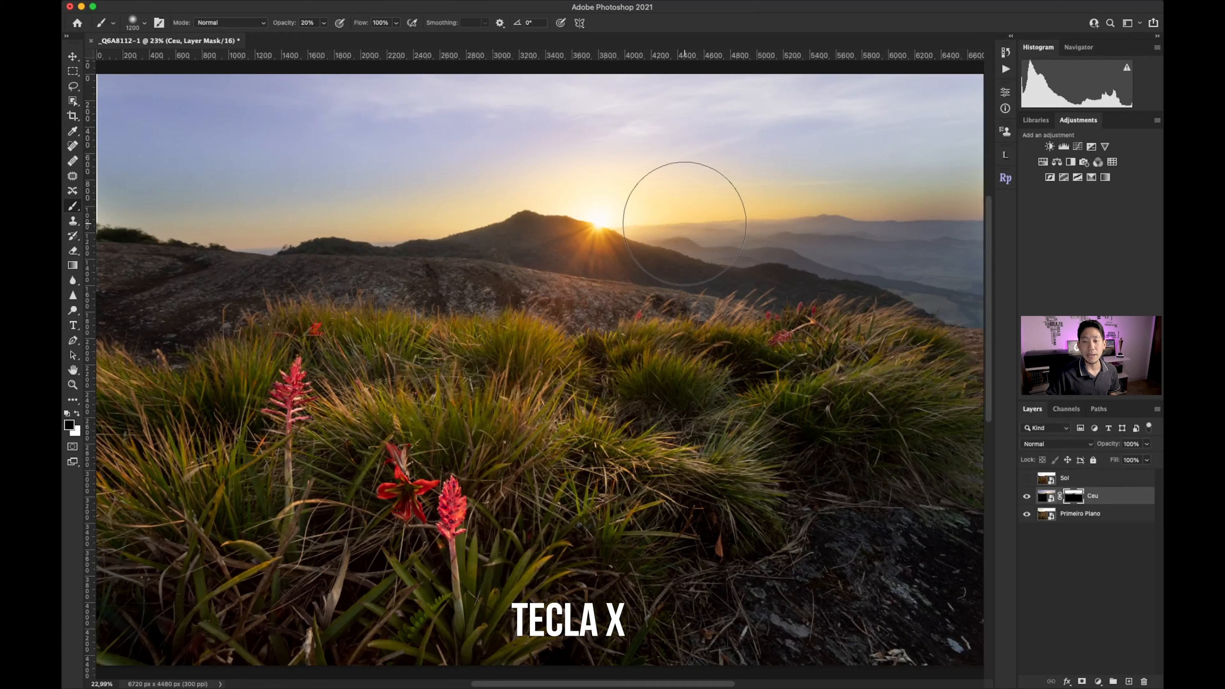
{"action": "left_click_drag", "start_coordinate": [684, 222], "coordinate": [895, 234]}
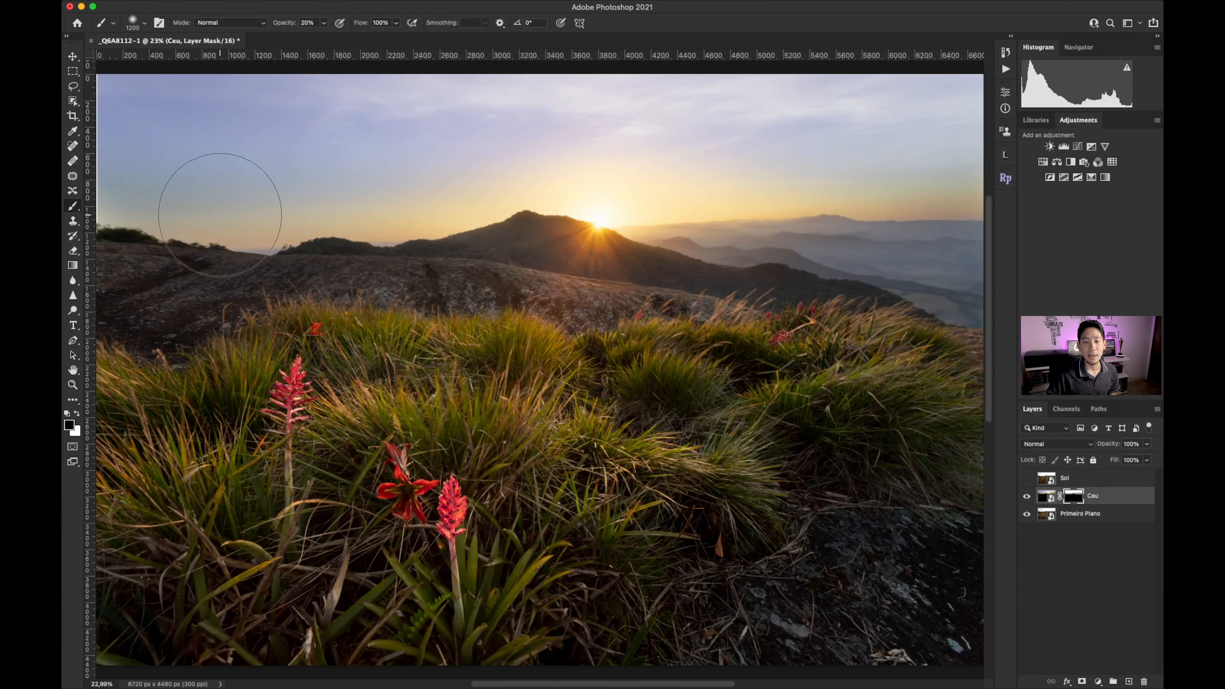
{"action": "mouse_move", "coordinate": [219, 205]}
{"action": "left_mouse_down"}
{"action": "mouse_move", "coordinate": [486, 223]}
{"action": "mouse_move", "coordinate": [558, 241]}
{"action": "left_mouse_up"}
{"action": "left_click_drag", "start_coordinate": [140, 231], "coordinate": [217, 237]}
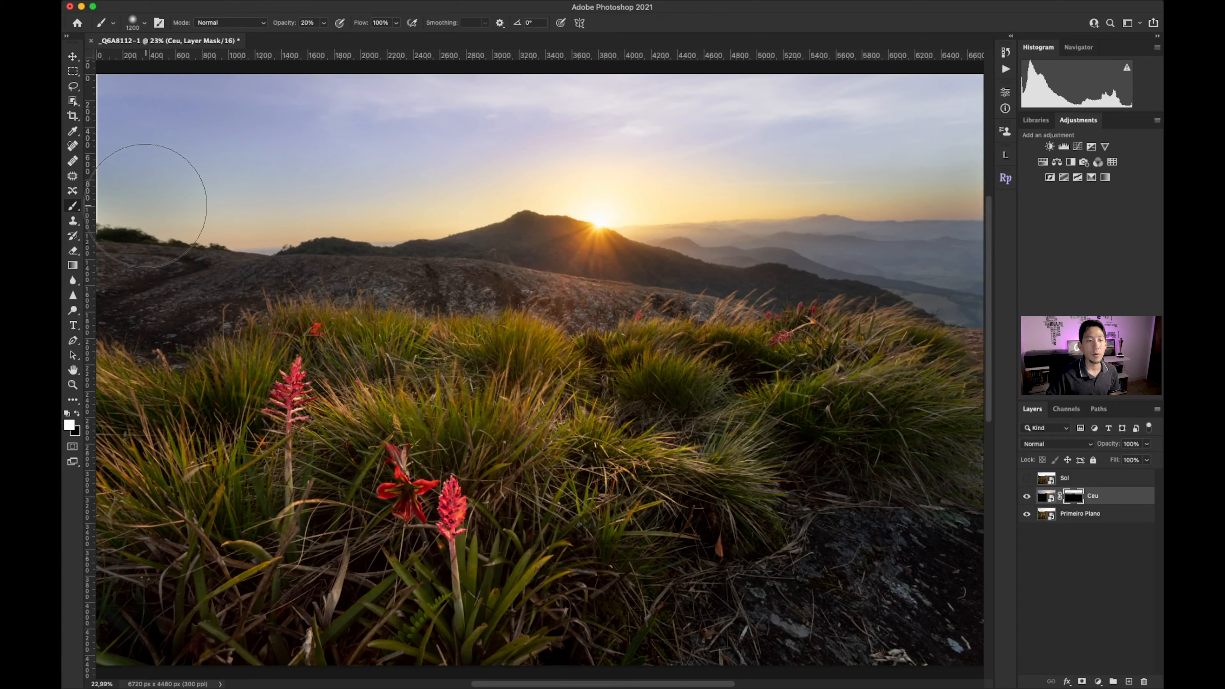
Refine the horizon transition on the Ceu layer mask with alternating black and white strokes at 20% opacity
{"action": "key", "text": "x"}
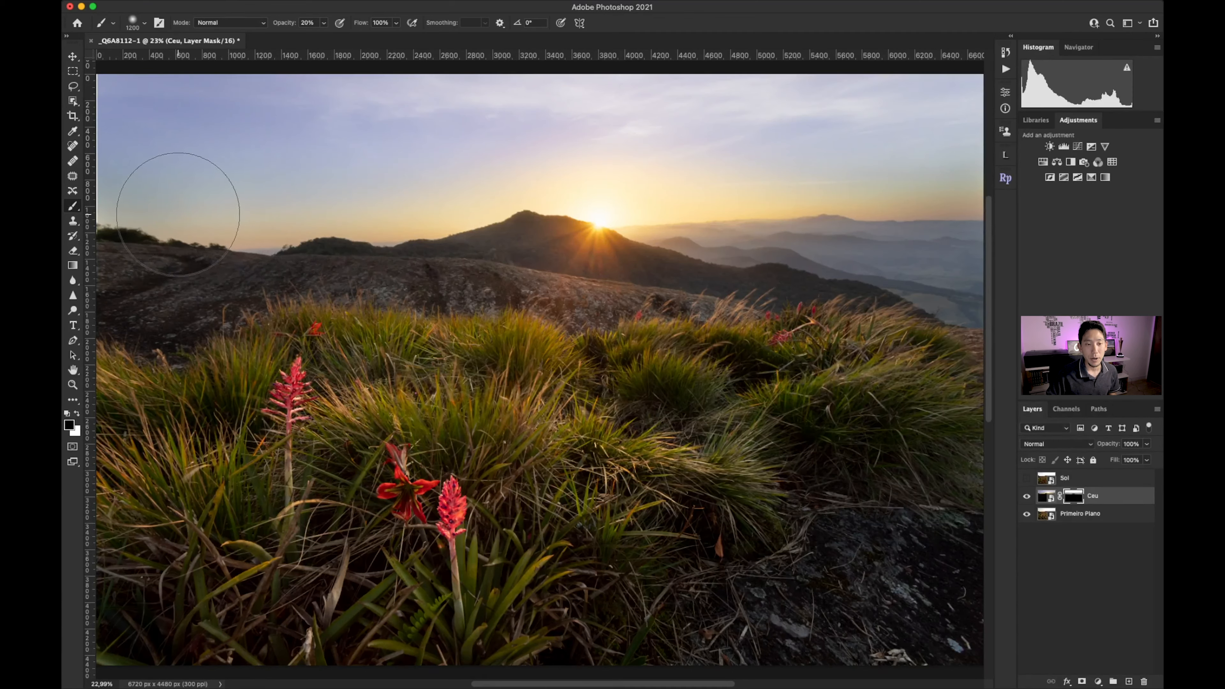
{"action": "left_click_drag", "start_coordinate": [178, 196], "coordinate": [483, 218]}
{"action": "key", "text": "x"}
{"action": "key", "text": "x"}
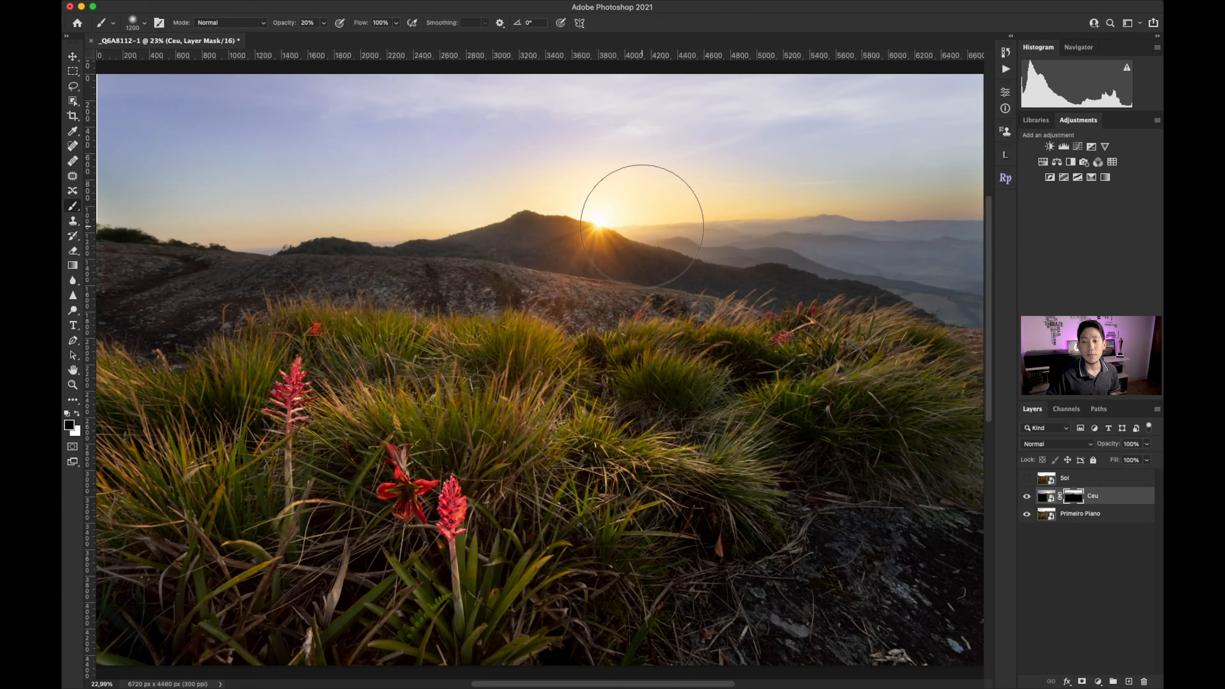
{"action": "left_click_drag", "start_coordinate": [752, 227], "coordinate": [935, 230]}
{"action": "key", "text": "x"}
{"action": "left_click_drag", "start_coordinate": [752, 251], "coordinate": [984, 248]}
{"action": "key", "text": "x"}
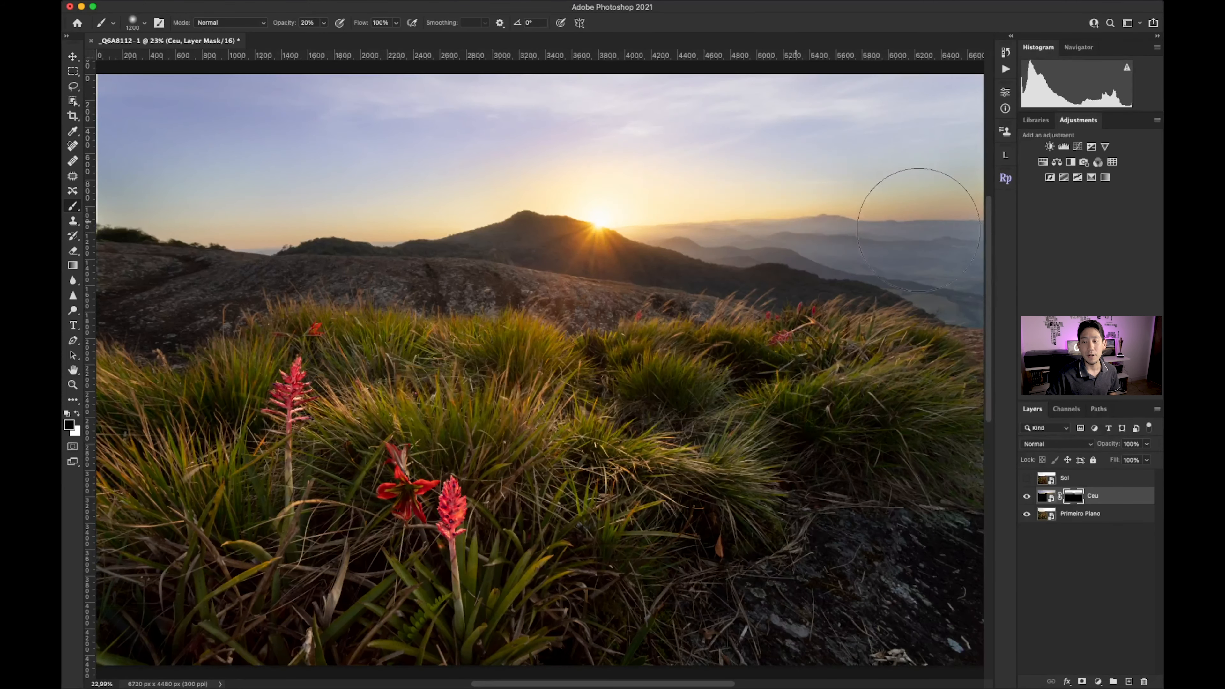
{"action": "left_click", "coordinate": [919, 212]}
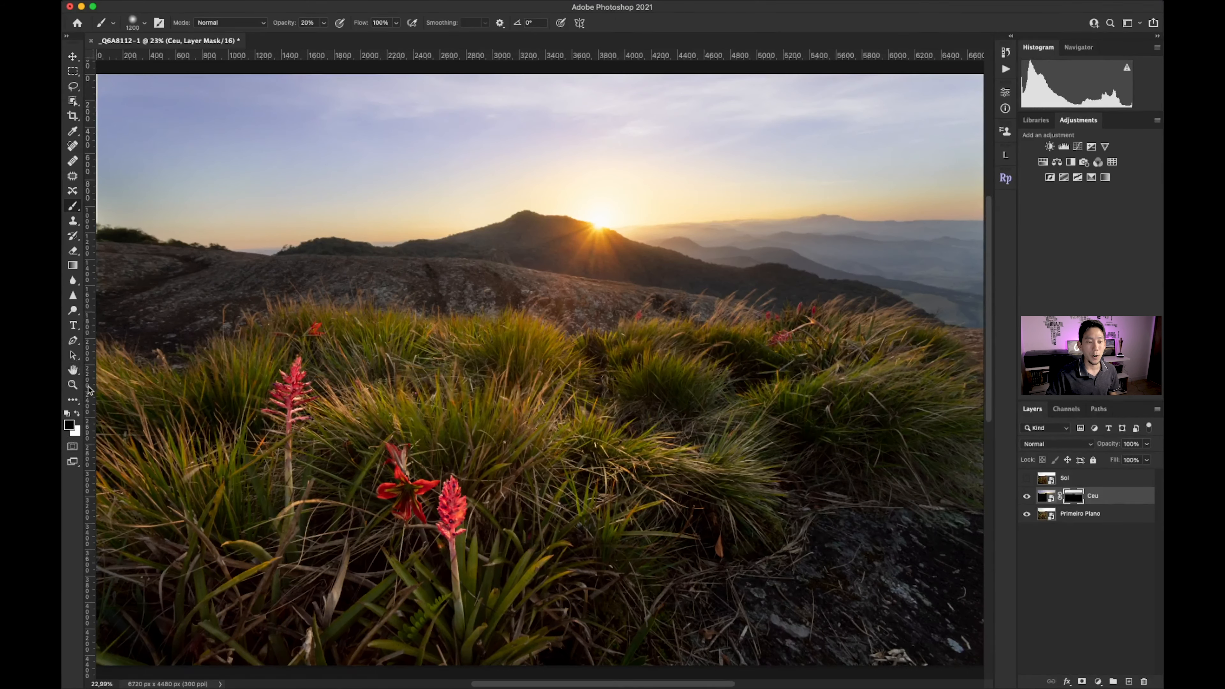
Show the Sol layer, hide its content with a new black layer mask, and activate the Brush tool
{"action": "left_click", "coordinate": [72, 385]}
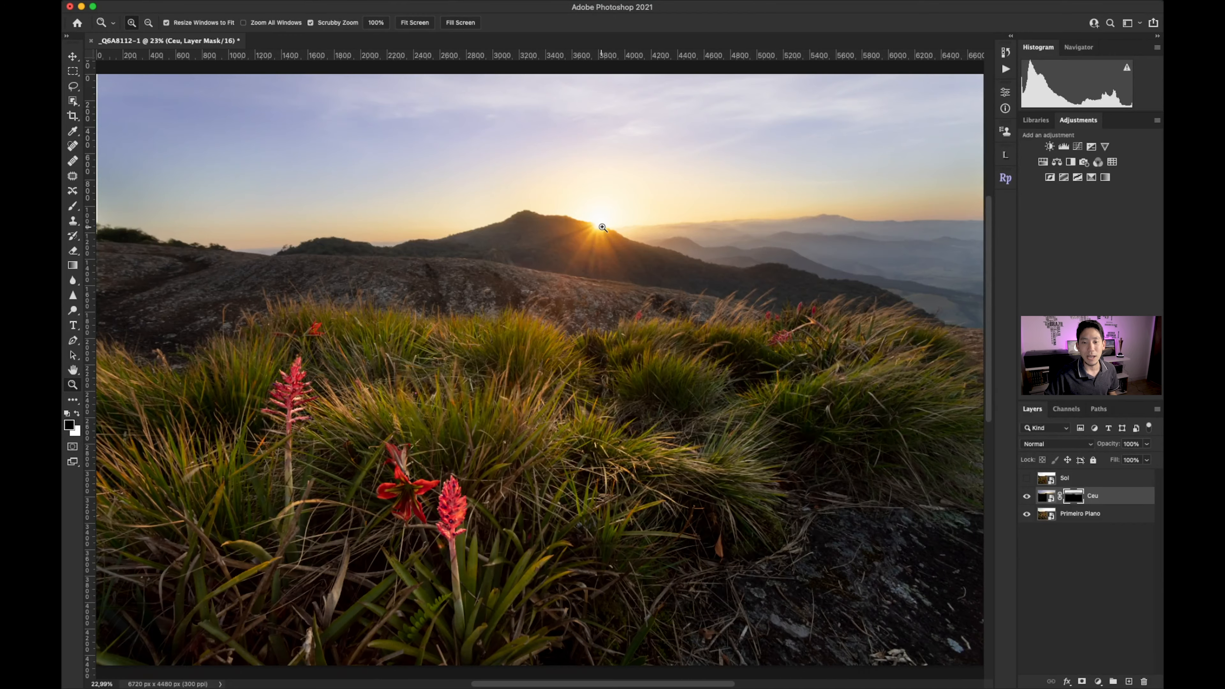
{"action": "mouse_move", "coordinate": [602, 226]}
{"action": "left_mouse_down"}
{"action": "mouse_move", "coordinate": [631, 284]}
{"action": "mouse_move", "coordinate": [600, 228]}
{"action": "left_mouse_up"}
{"action": "left_click", "coordinate": [1026, 479]}
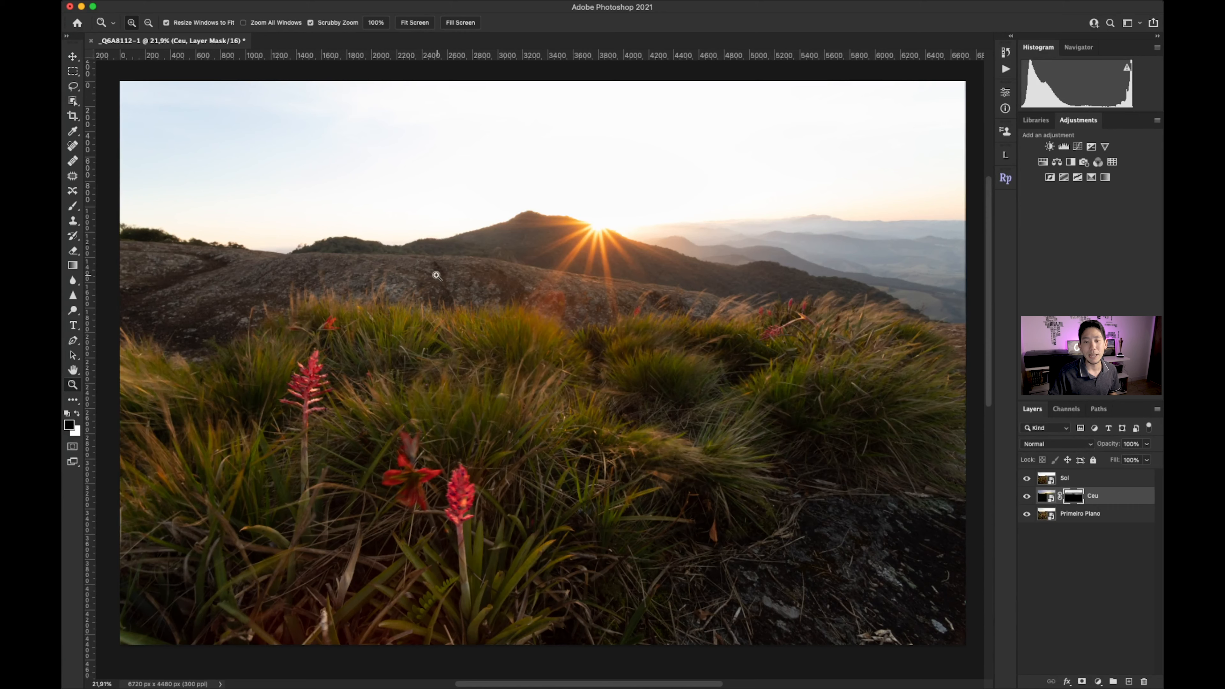
{"action": "left_click", "coordinate": [1044, 478]}
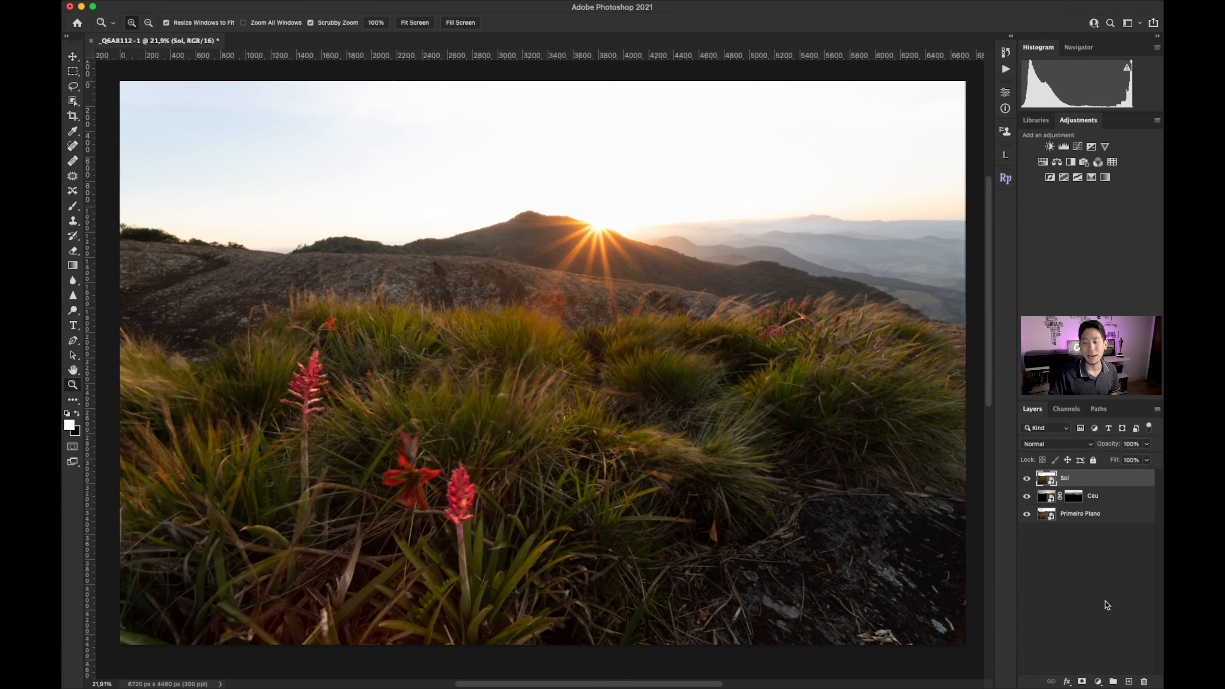
{"action": "left_click", "coordinate": [1082, 682], "text": "alt"}
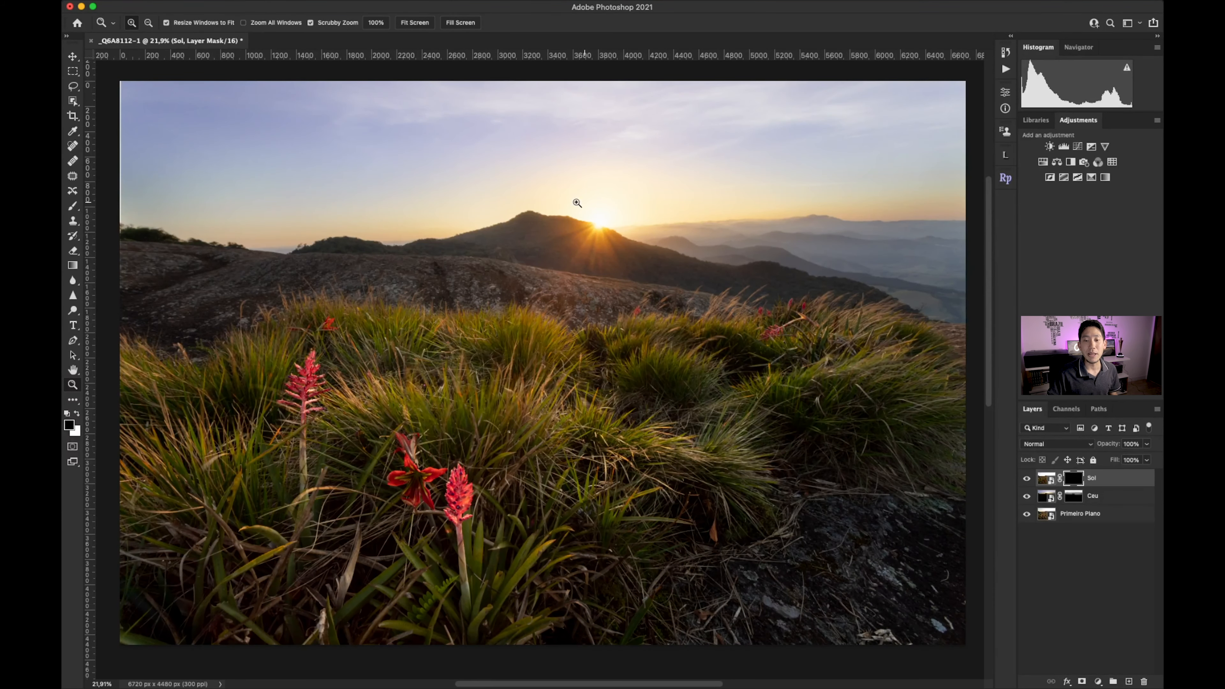
{"action": "key", "text": "b"}
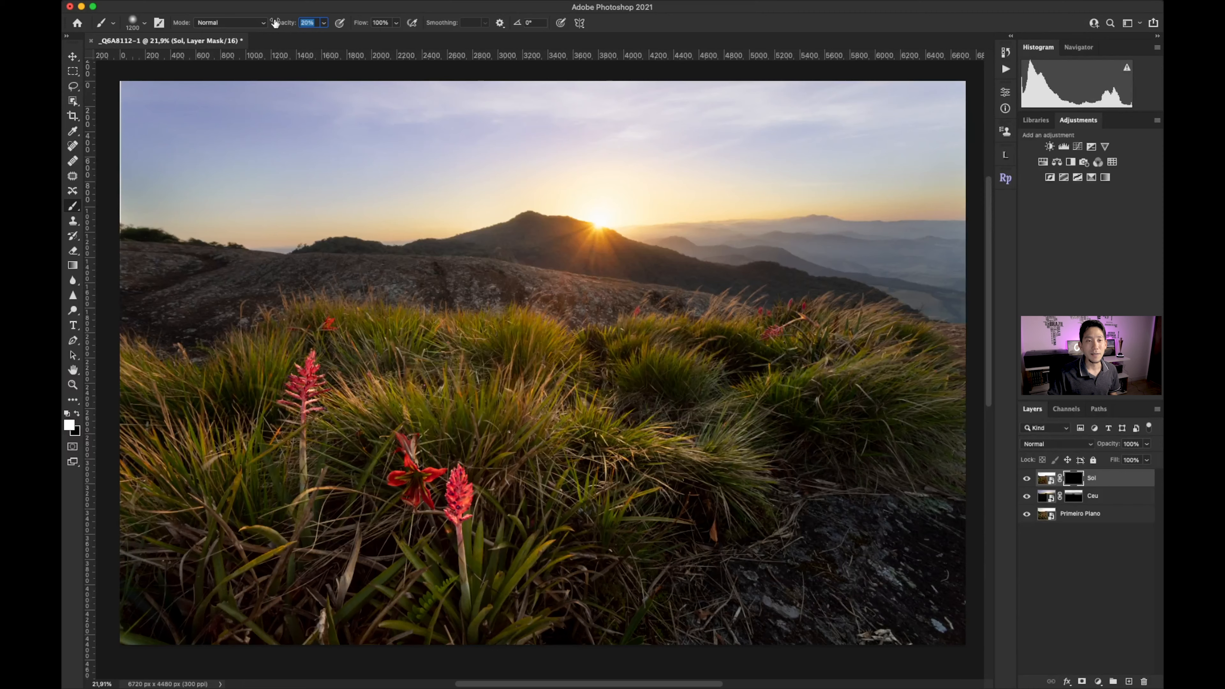
Try painting white over the sun on the Sol layer mask at 100% Brush opacity, undoing the stroke
{"action": "type", "text": "100"}
{"action": "key", "text": "Return"}
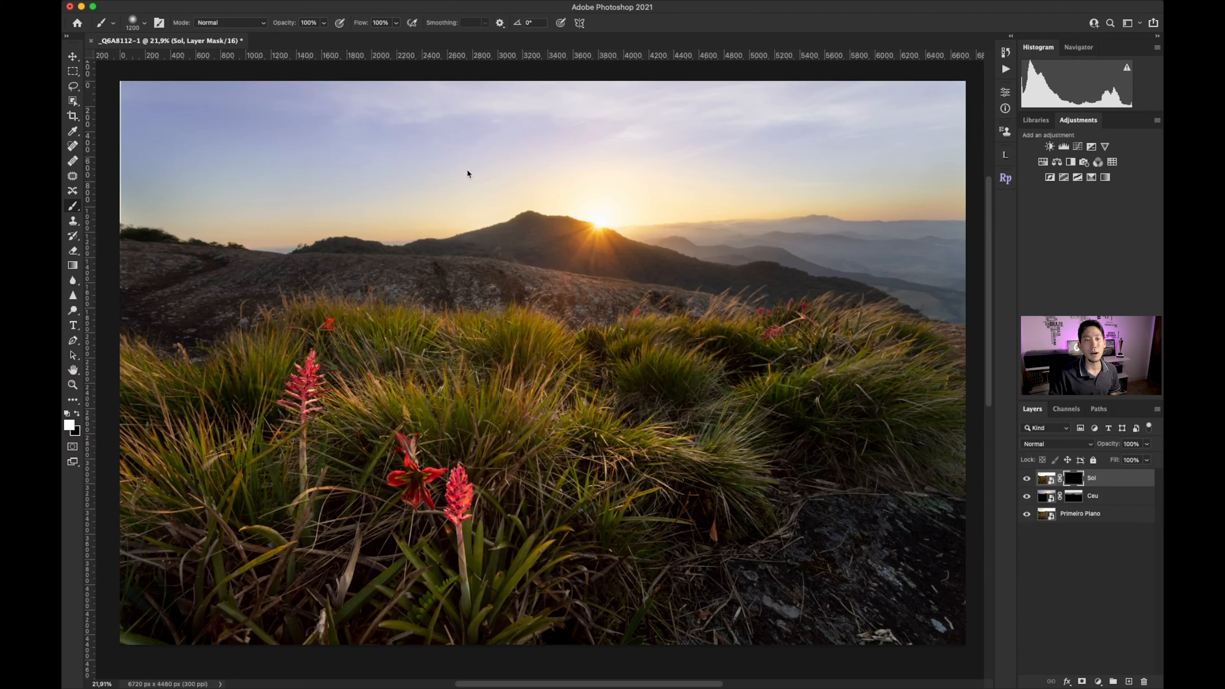
{"action": "left_click", "coordinate": [605, 246]}
{"action": "mouse_move", "coordinate": [606, 246]}
{"action": "left_mouse_down"}
{"action": "mouse_move", "coordinate": [594, 218]}
{"action": "mouse_move", "coordinate": [555, 198]}
{"action": "mouse_move", "coordinate": [647, 220]}
{"action": "mouse_move", "coordinate": [540, 240]}
{"action": "mouse_move", "coordinate": [601, 222]}
{"action": "mouse_move", "coordinate": [579, 223]}
{"action": "mouse_move", "coordinate": [629, 232]}
{"action": "left_mouse_up"}
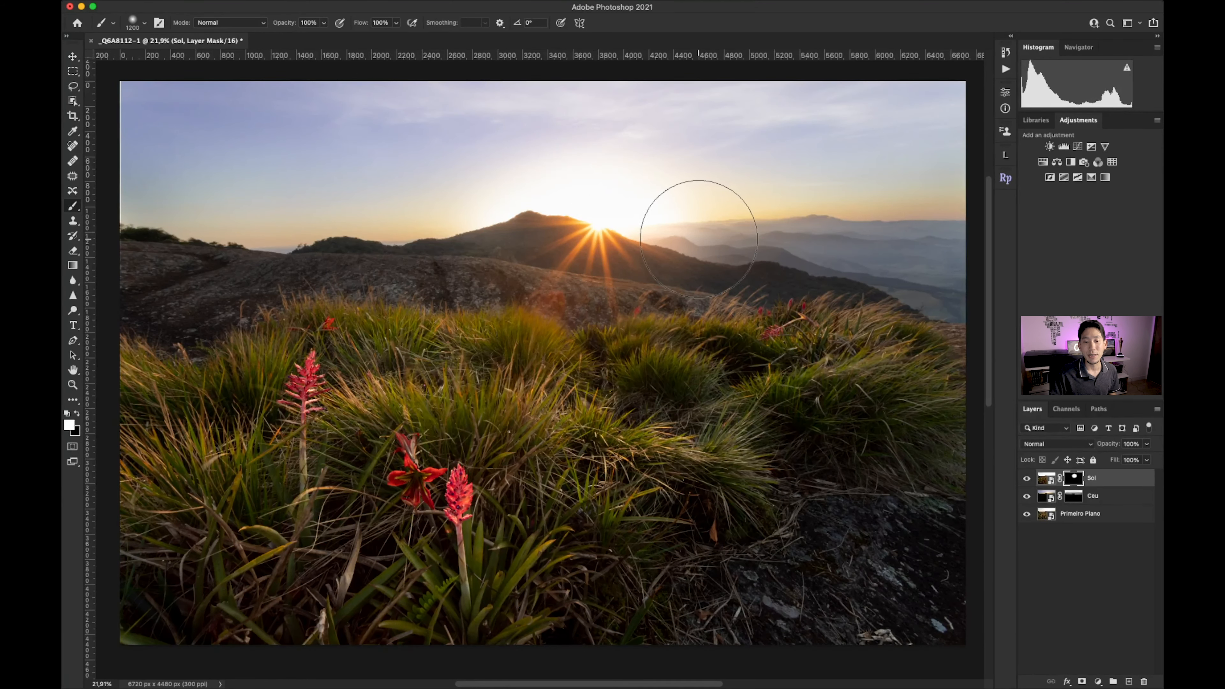
{"action": "key", "text": "super+z"}
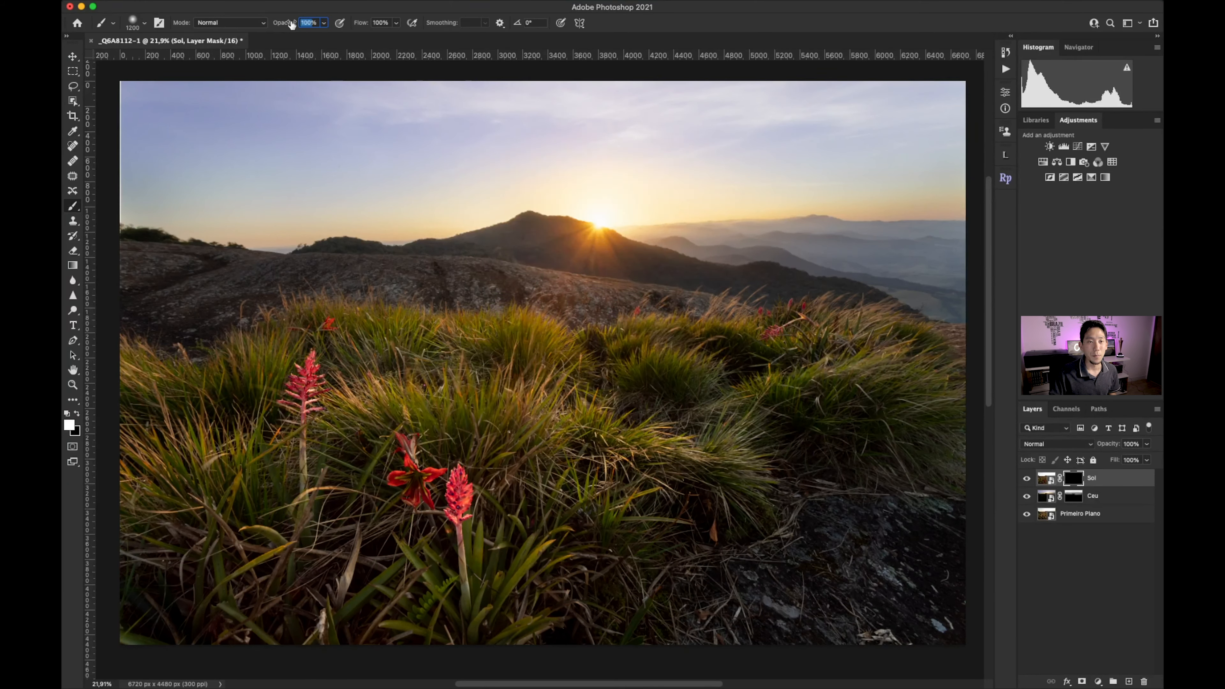
Set the Brush opacity to 20% and paint white over the sun and its rays on the Sol layer mask
{"action": "type", "text": "0"}
{"action": "key", "text": "Return"}
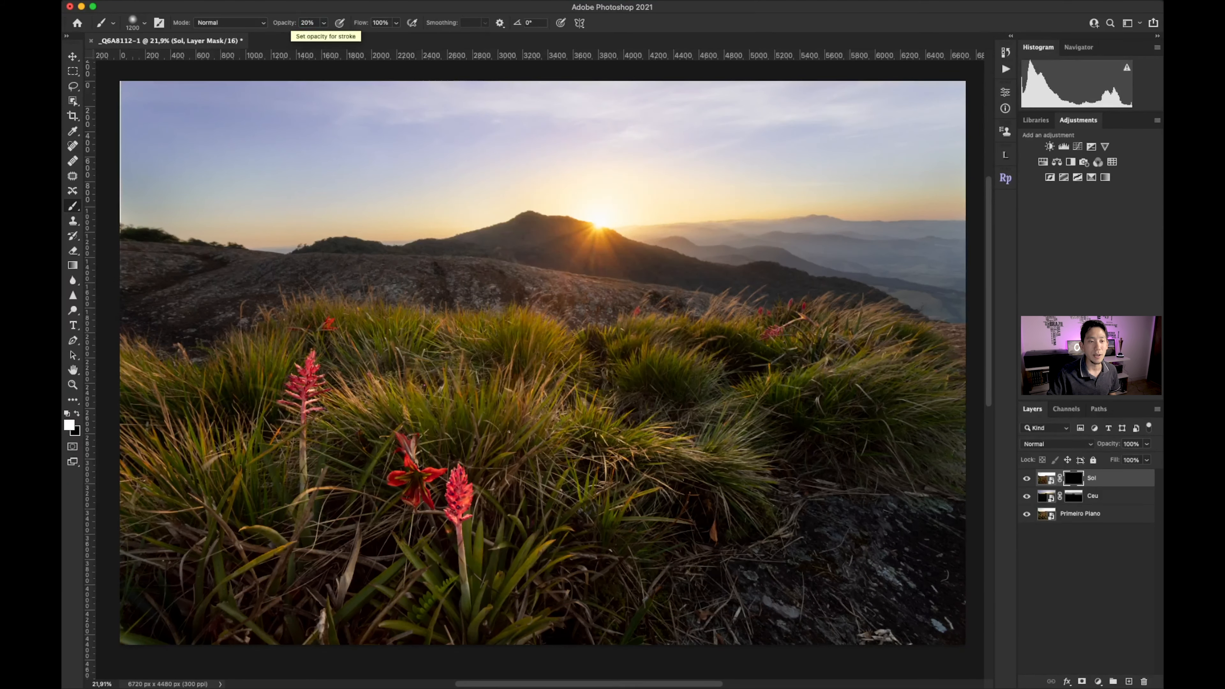
{"action": "left_click", "coordinate": [599, 242]}
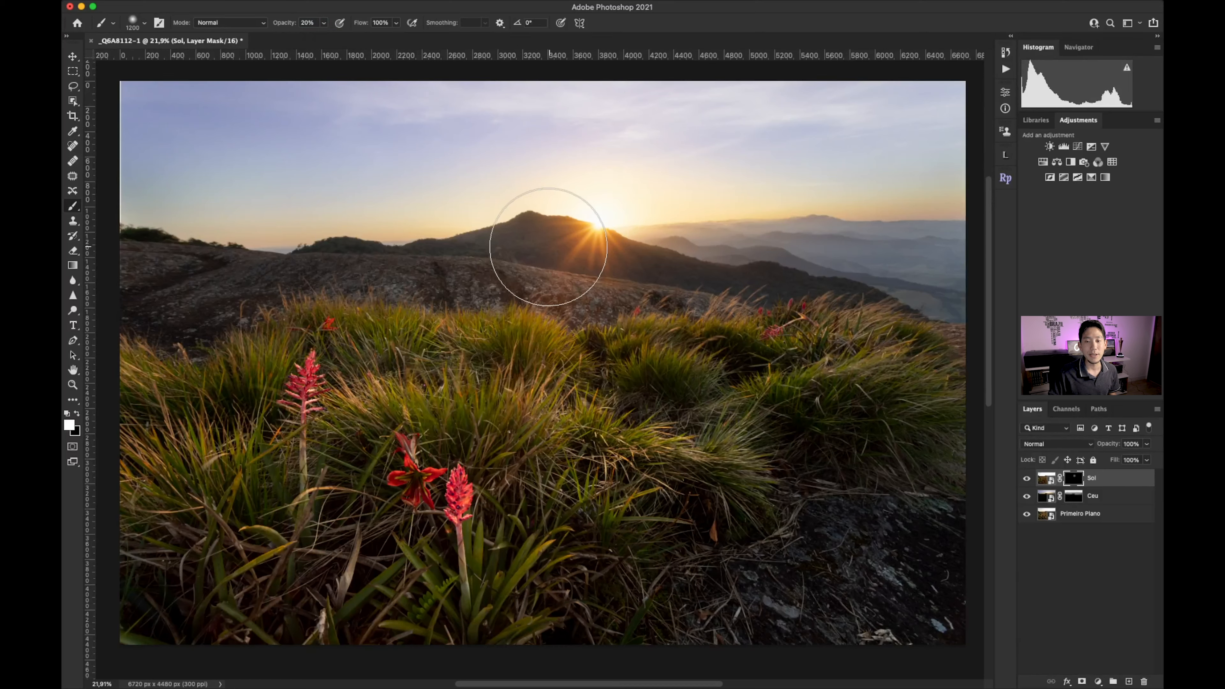
{"action": "mouse_move", "coordinate": [548, 247]}
{"action": "left_mouse_down"}
{"action": "mouse_move", "coordinate": [572, 260]}
{"action": "mouse_move", "coordinate": [649, 238]}
{"action": "left_mouse_up"}
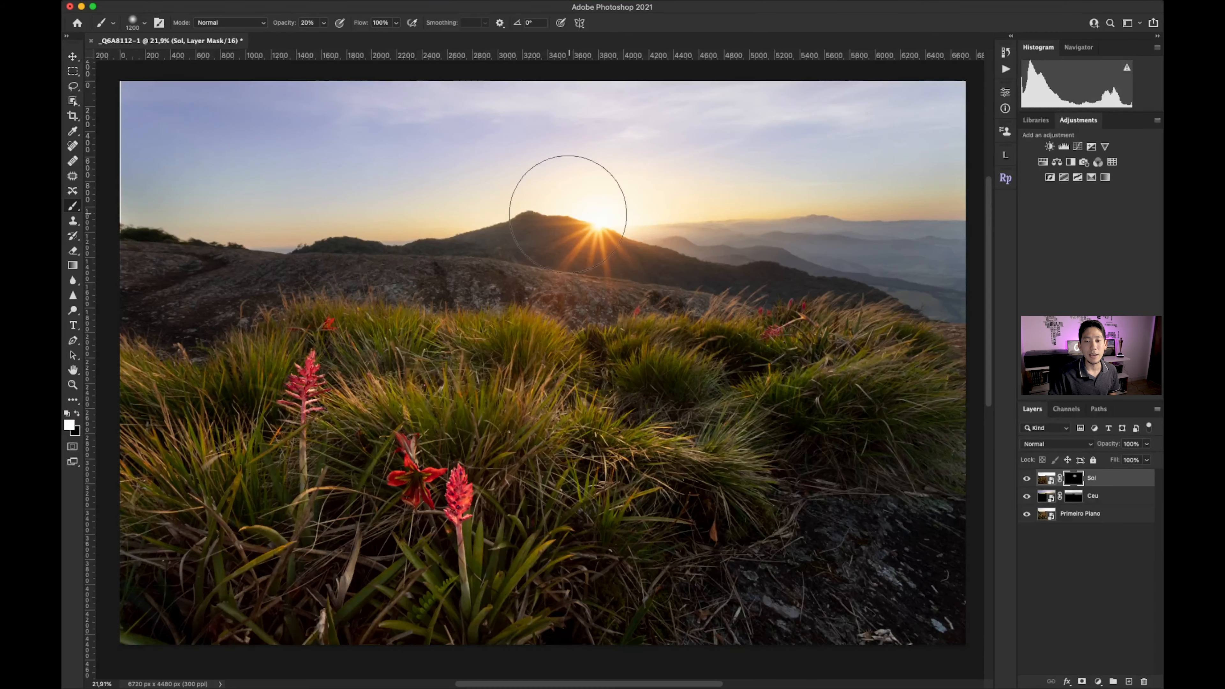
{"action": "mouse_move", "coordinate": [530, 237]}
{"action": "left_mouse_down"}
{"action": "mouse_move", "coordinate": [566, 269]}
{"action": "mouse_move", "coordinate": [669, 272]}
{"action": "left_mouse_up"}
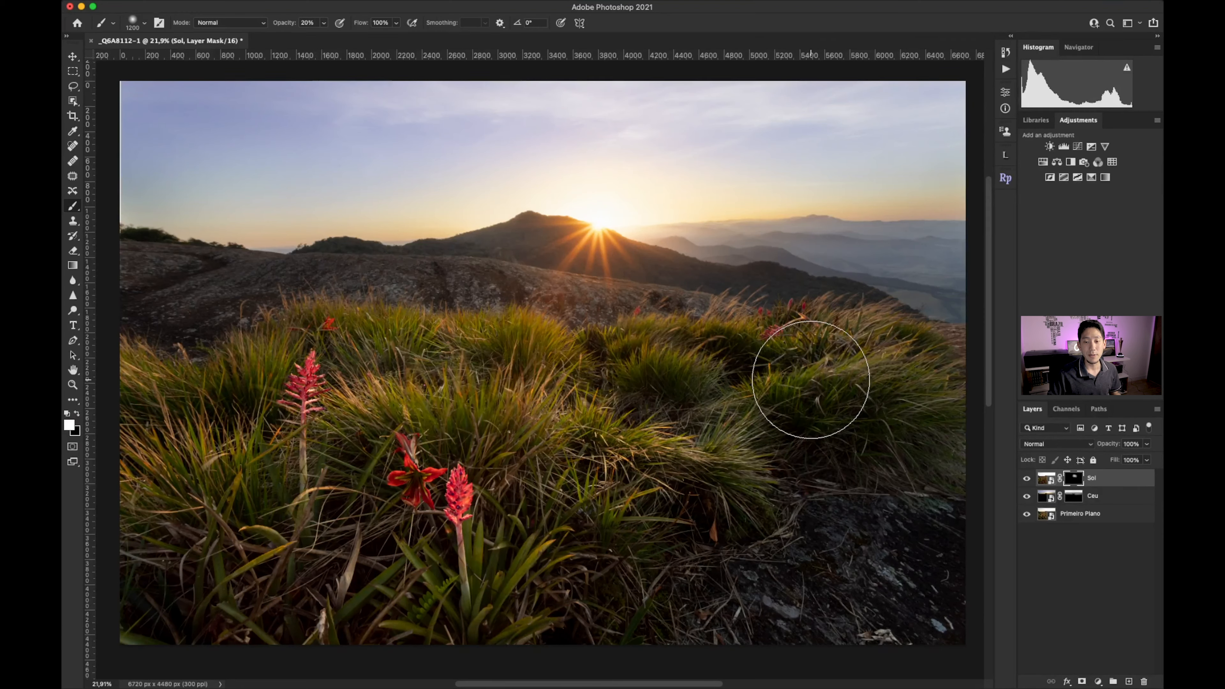
Merge the Sol, Ceu and Primeiro Plano layers into a single layer
{"action": "left_click", "coordinate": [1042, 479]}
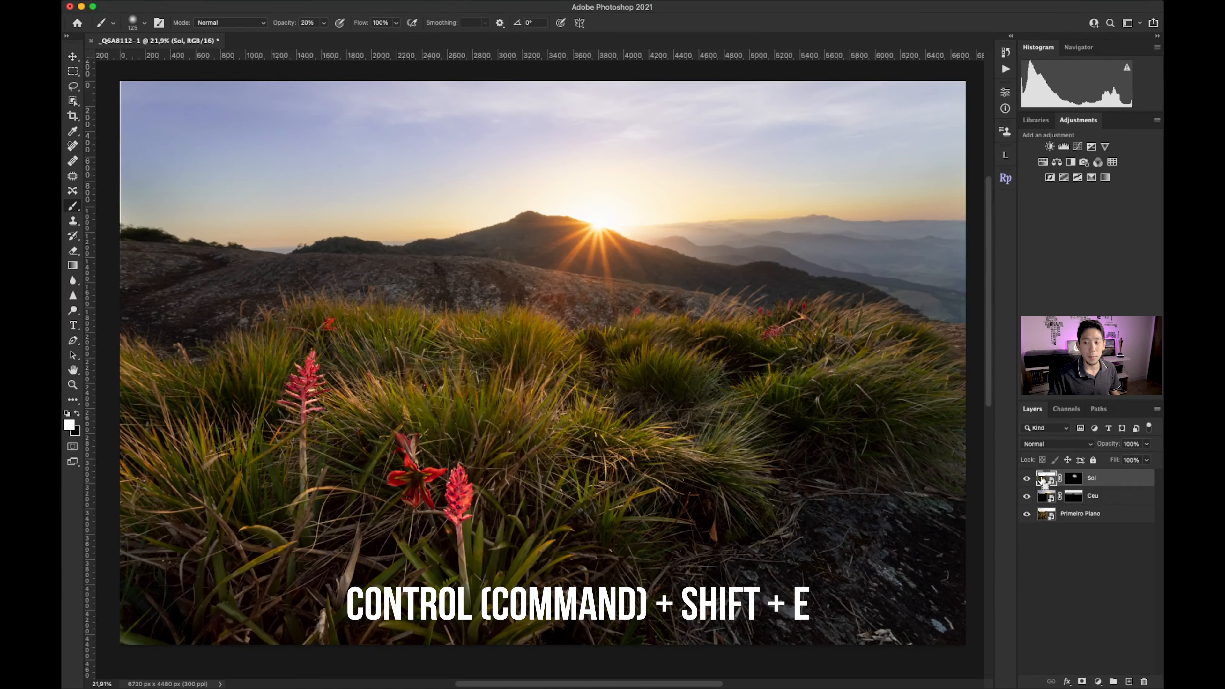
{"action": "key", "text": "super+shift+e"}
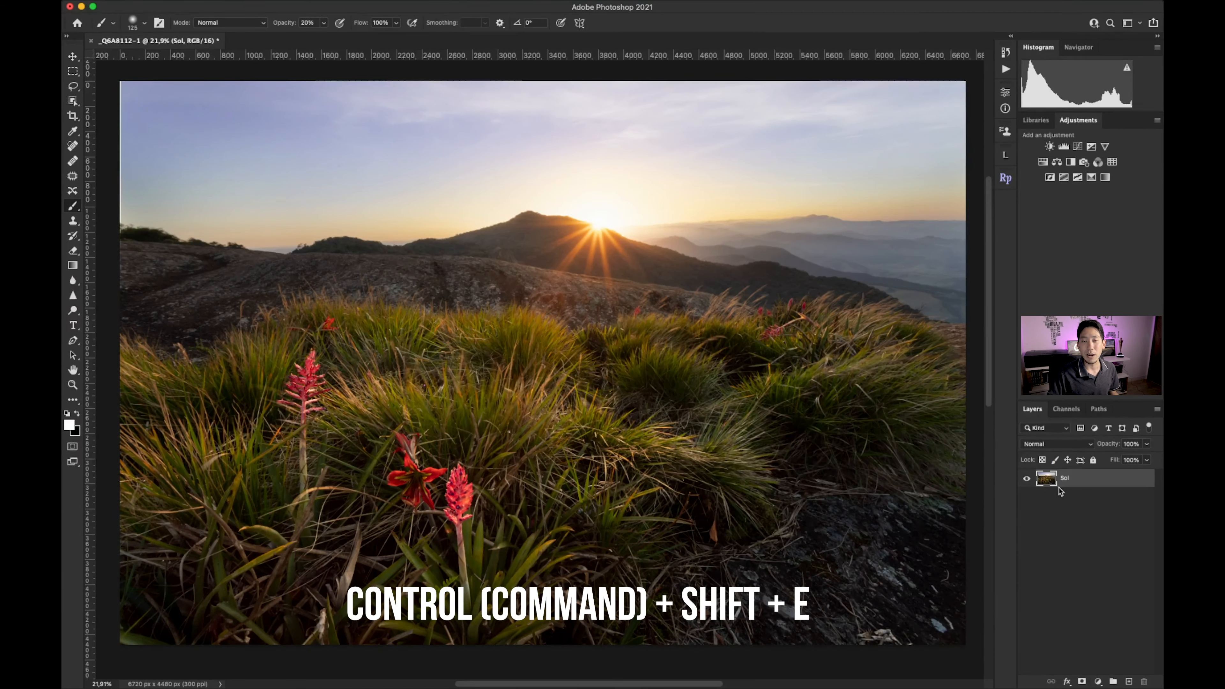